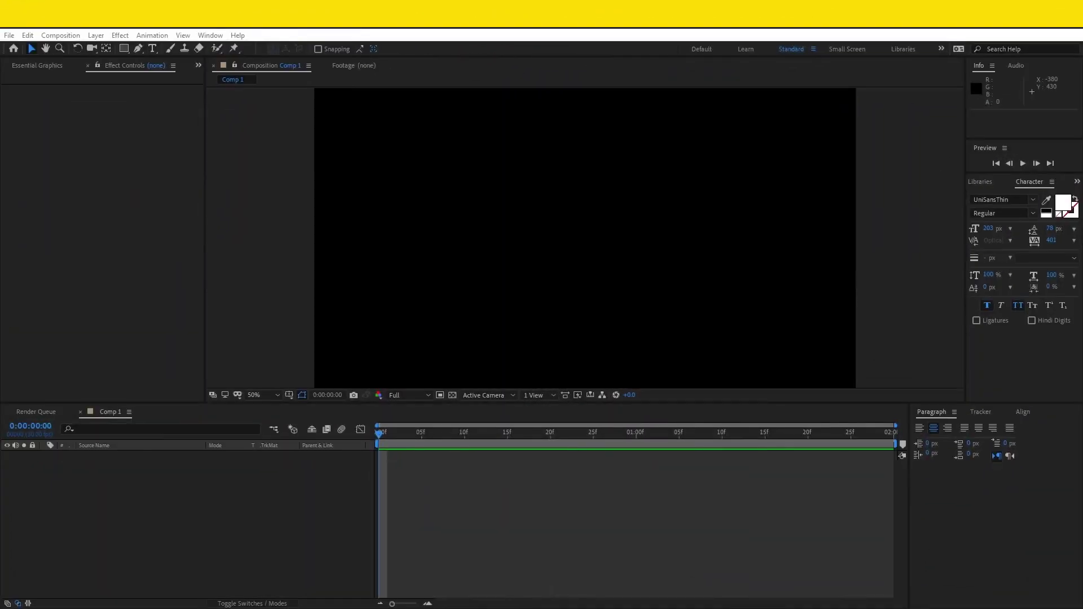
Create a point text layer reading "speed" in the composition
click(153, 48)
click(522, 203)
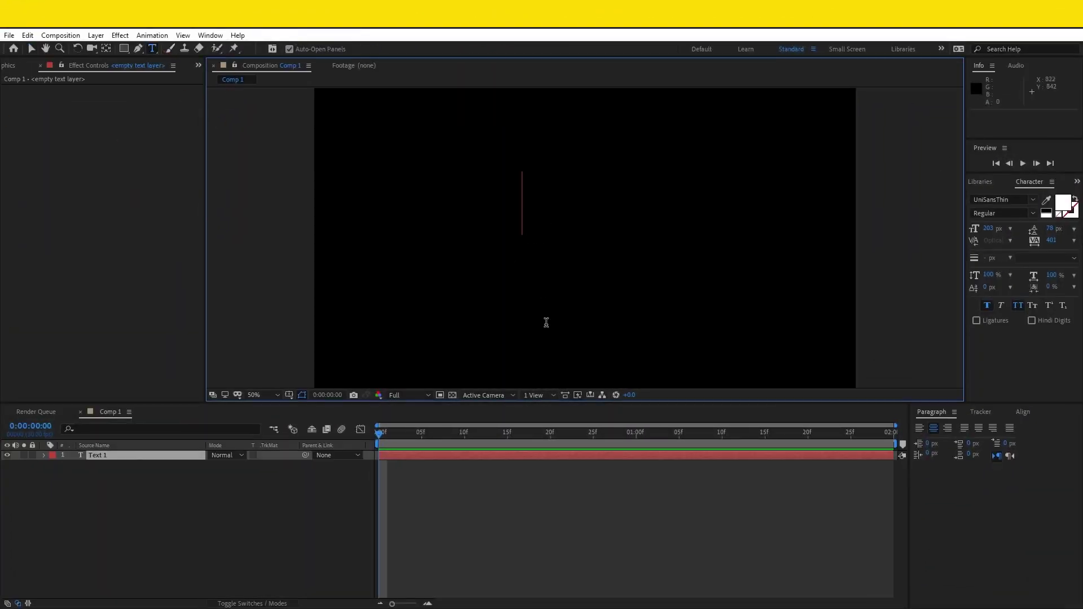
text(speed)
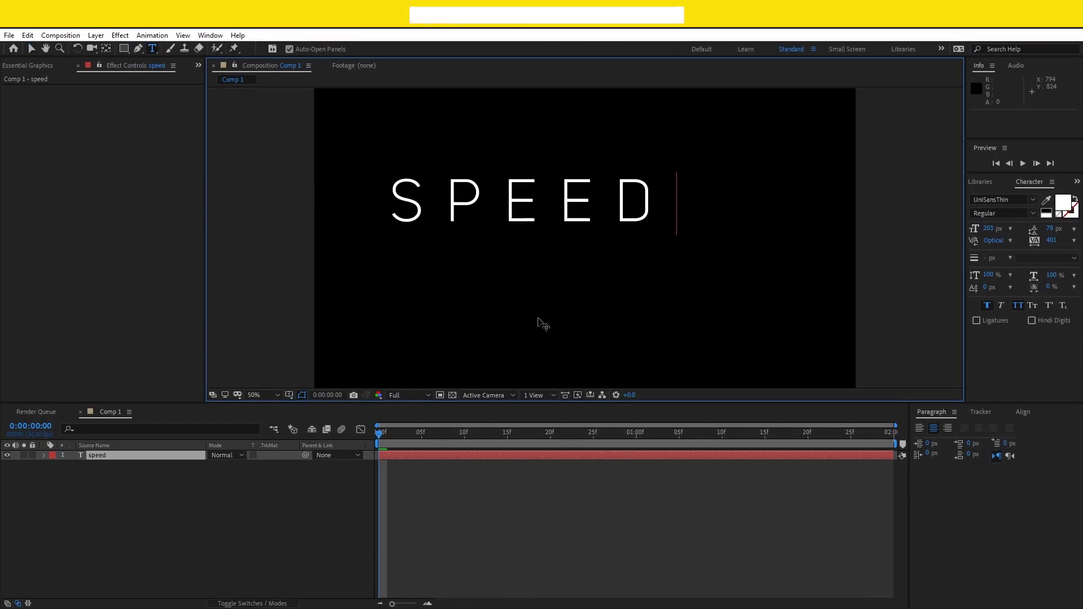
click(32, 50)
Change the text's font to UniSansHeavy and set its size to 111 px
click(1002, 200)
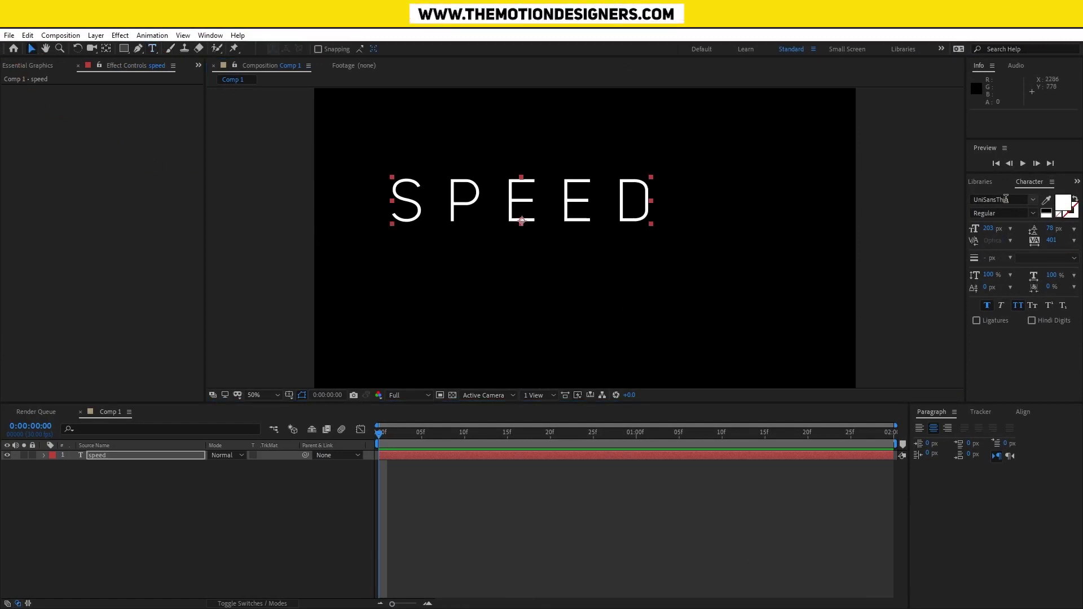
text(unisa)
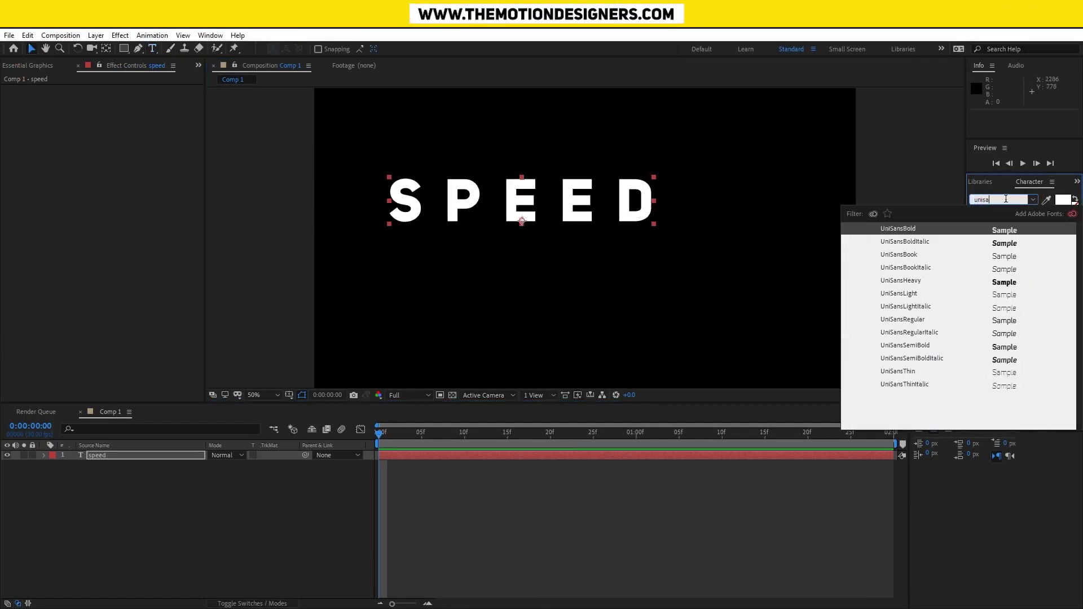
click(931, 284)
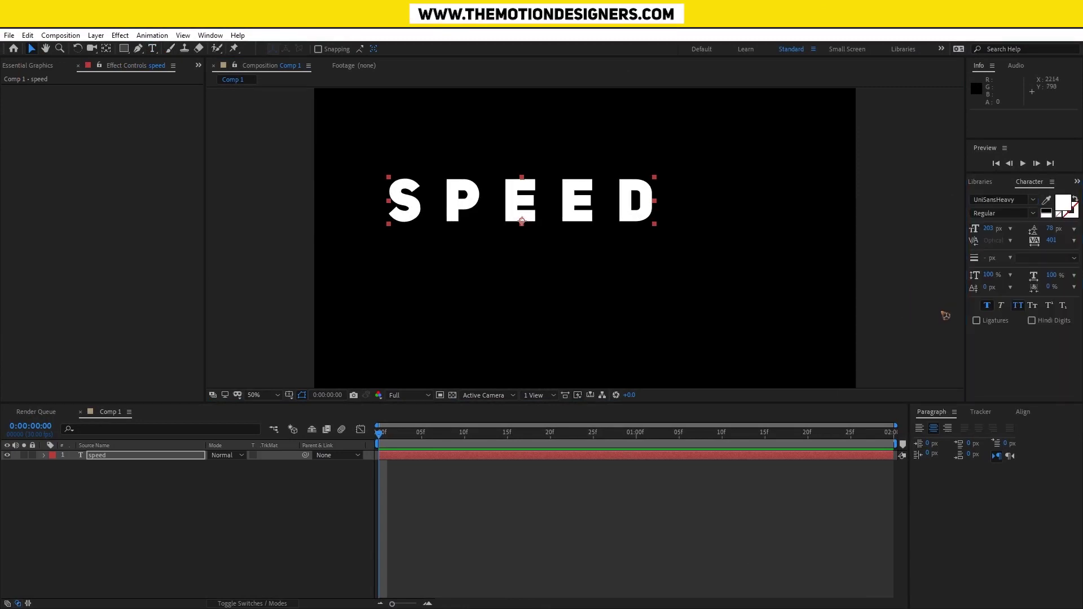
drag(989, 229, 937, 244)
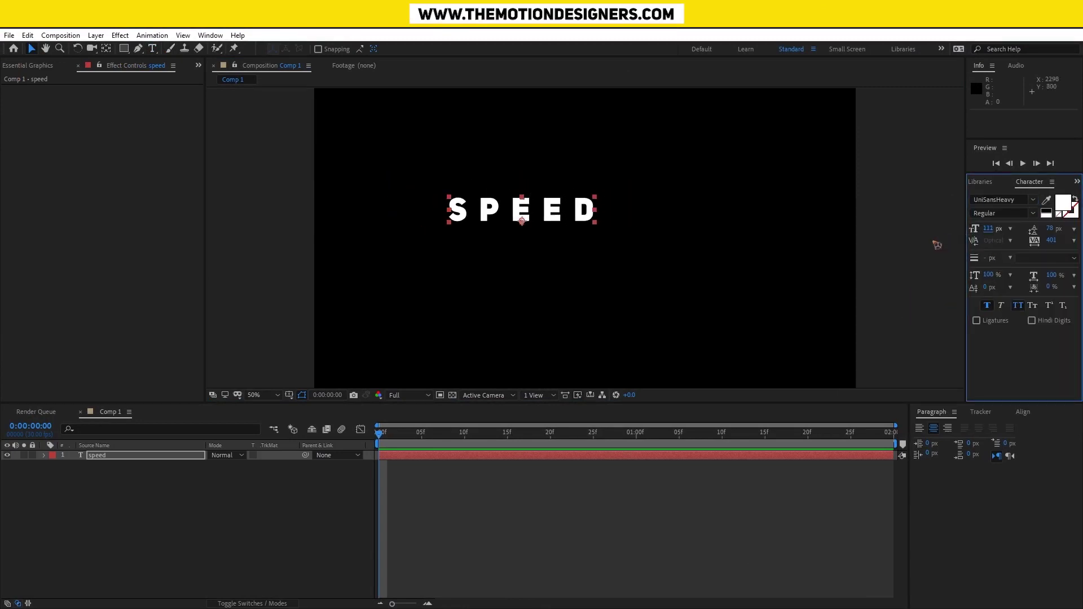
Show the title/action safe guides and centre the text horizontally and vertically in the composition
click(302, 394)
click(318, 409)
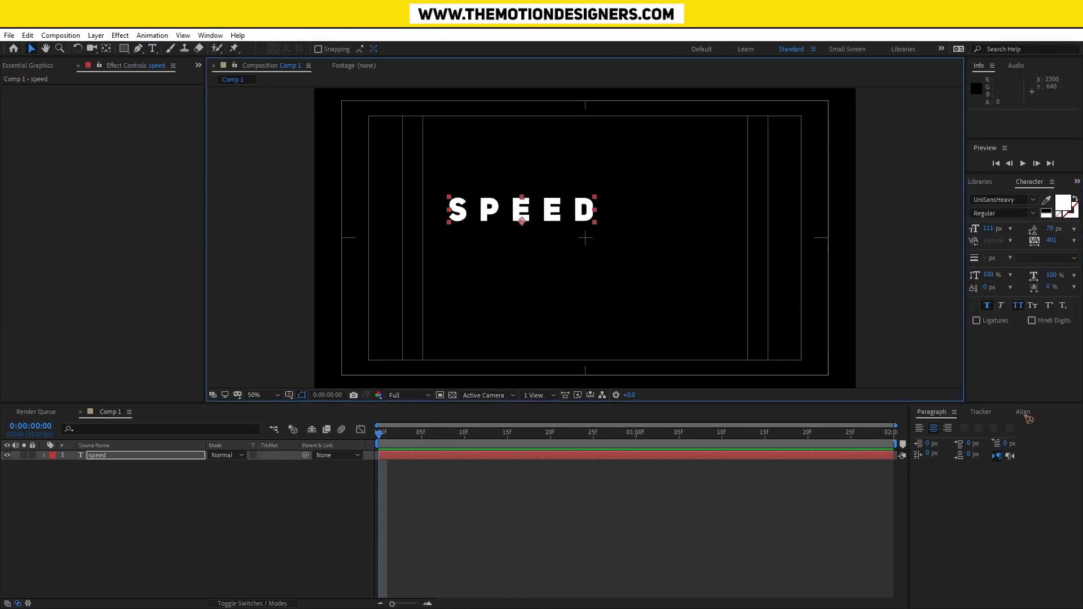
click(1023, 414)
click(941, 440)
click(998, 441)
Set the text to 58 px without faux bold and re-centre it vertically in the composition
drag(988, 228, 966, 235)
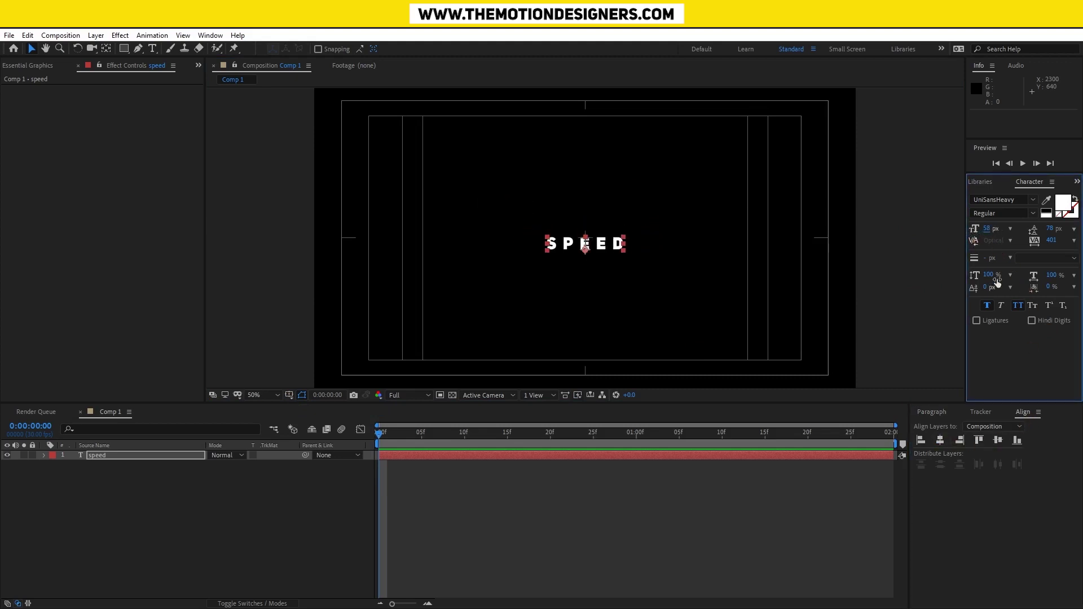
click(987, 305)
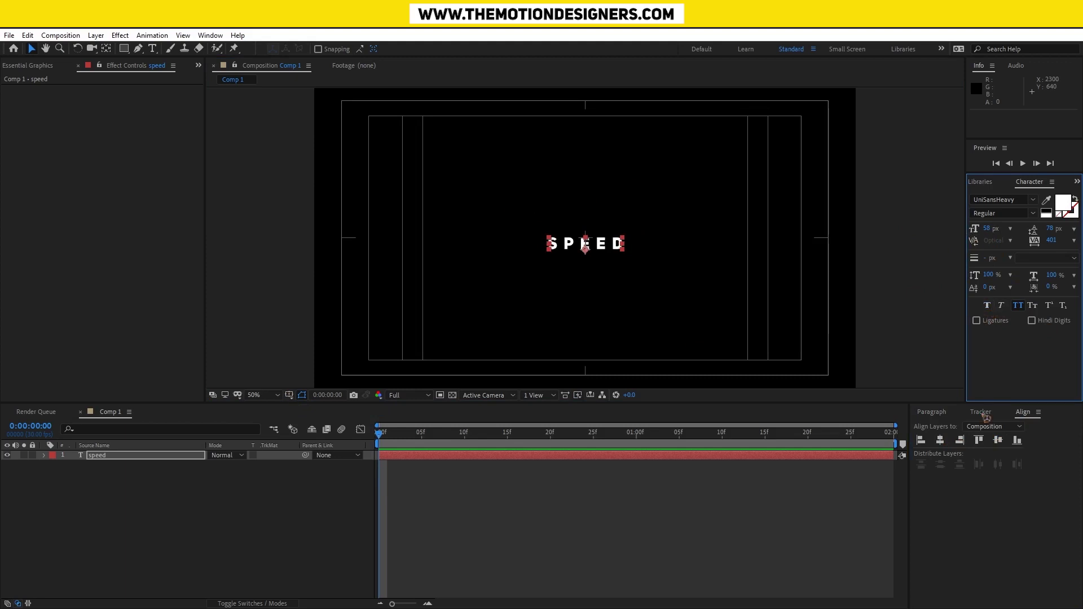
click(998, 441)
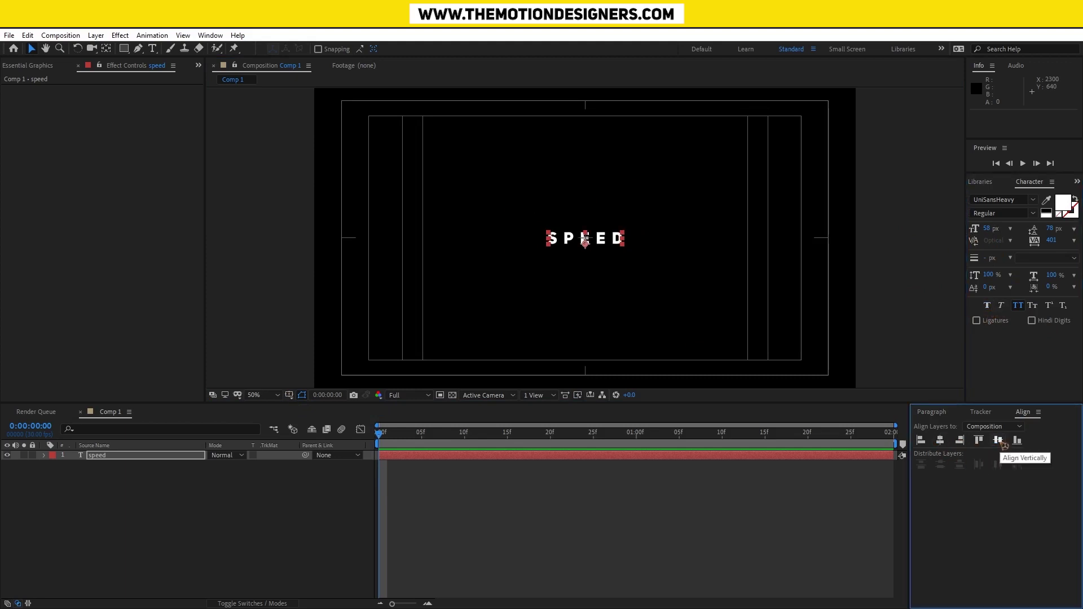
click(843, 294)
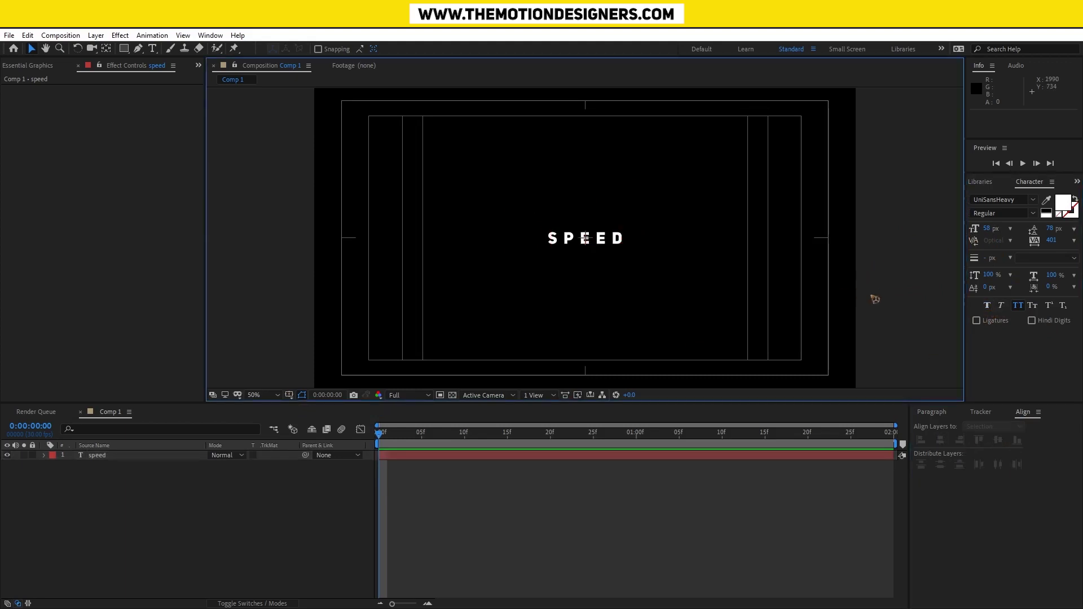
Add a Position keyframe to the speed text layer at frame 5
key(space)
drag(701, 306, 677, 306)
key(v)
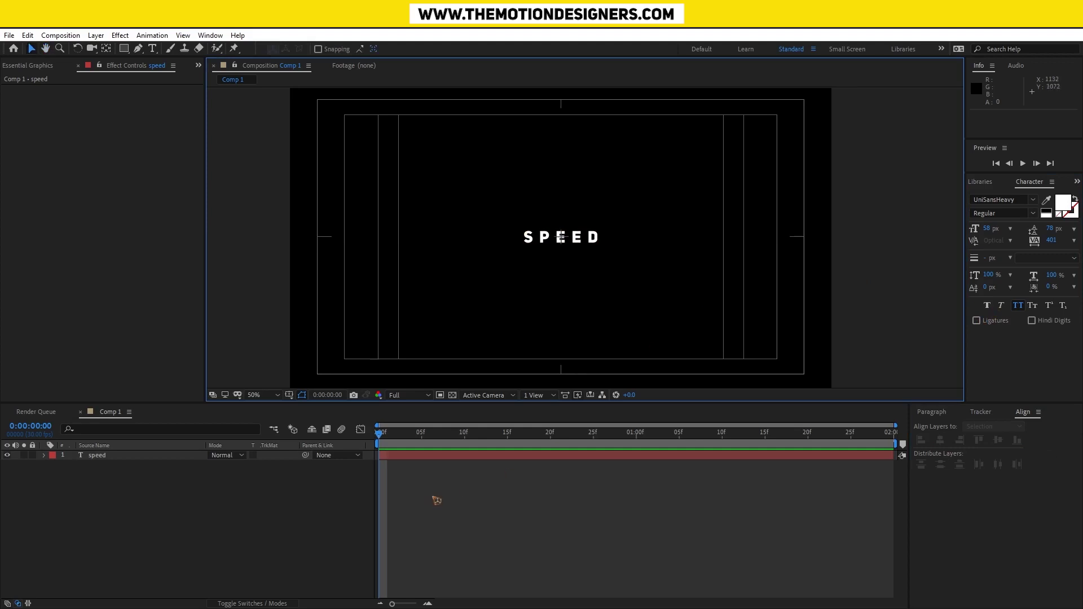
click(119, 456)
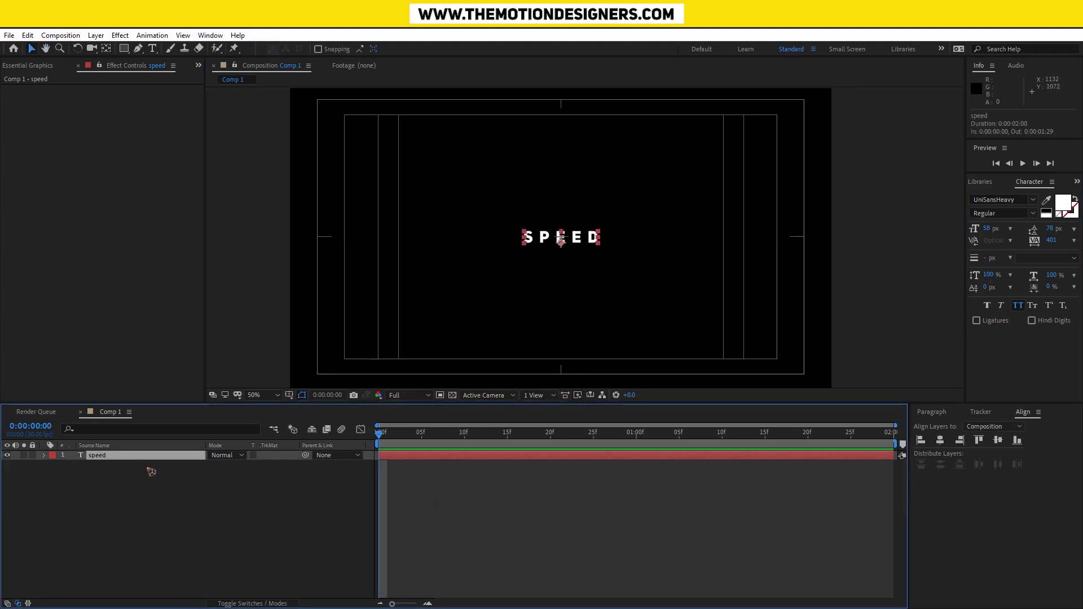
key(p)
drag(408, 440, 431, 442)
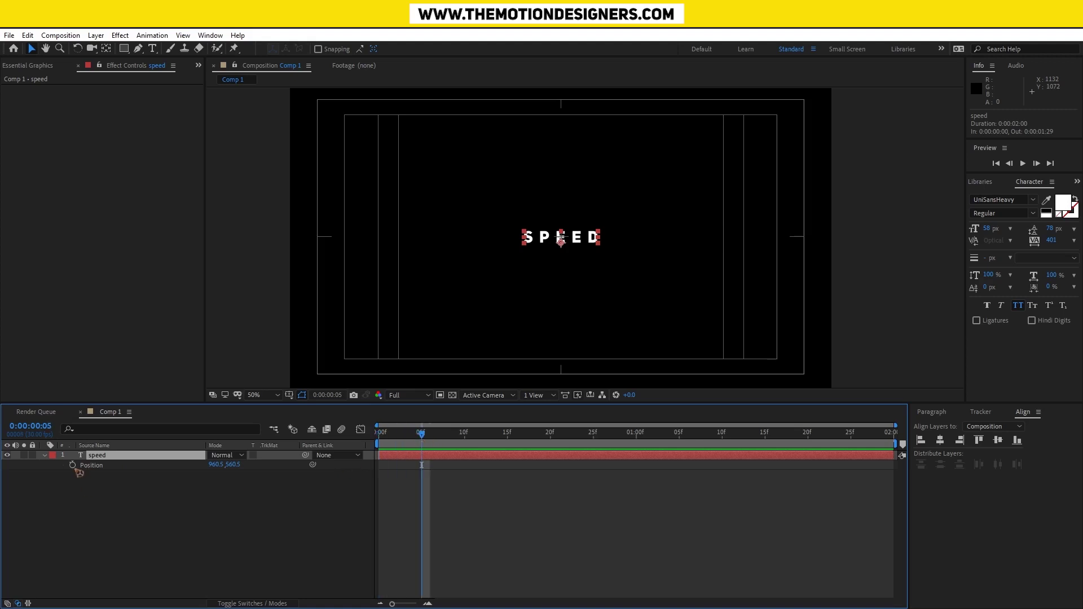
click(72, 465)
At frame 0, move the speed text straight left to Position 534.5, 560.5 and apply Easy Ease to both keyframes
key(Home)
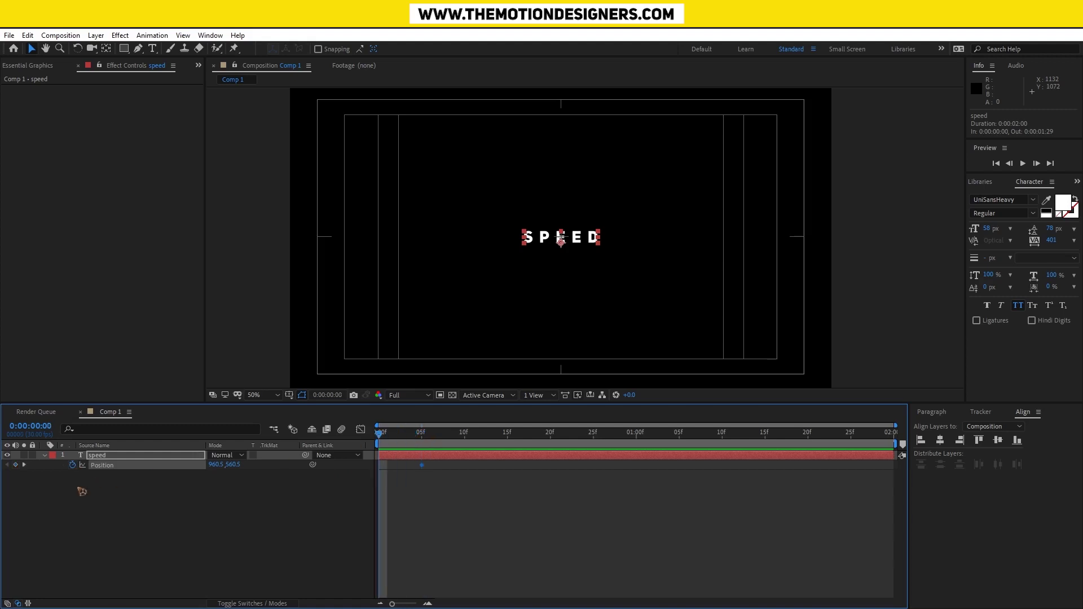
drag(592, 245, 470, 251)
click(455, 507)
drag(450, 467, 342, 468)
click(572, 513)
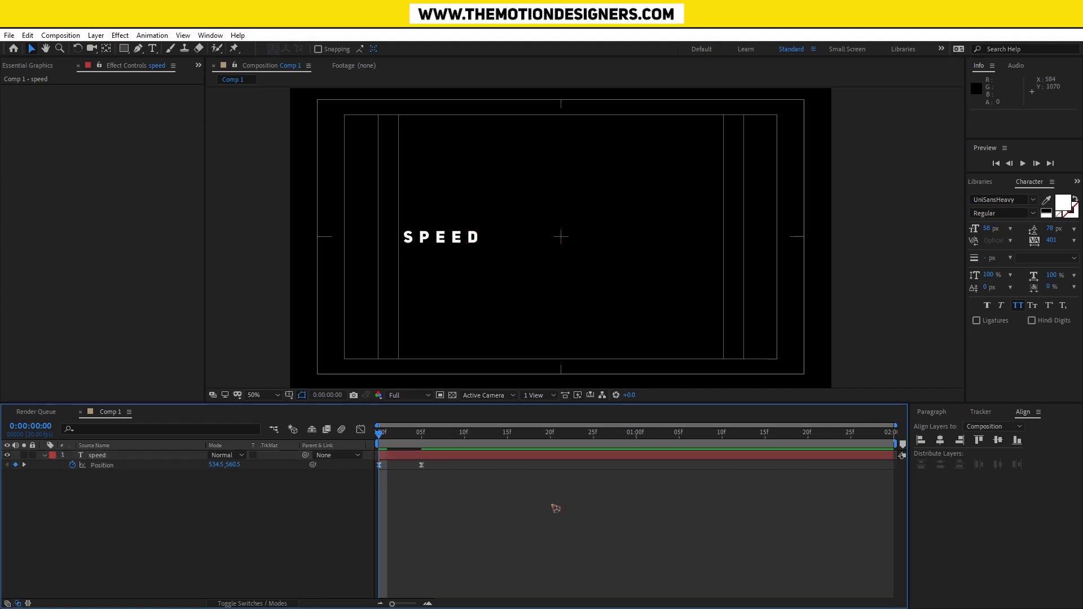
key(space)
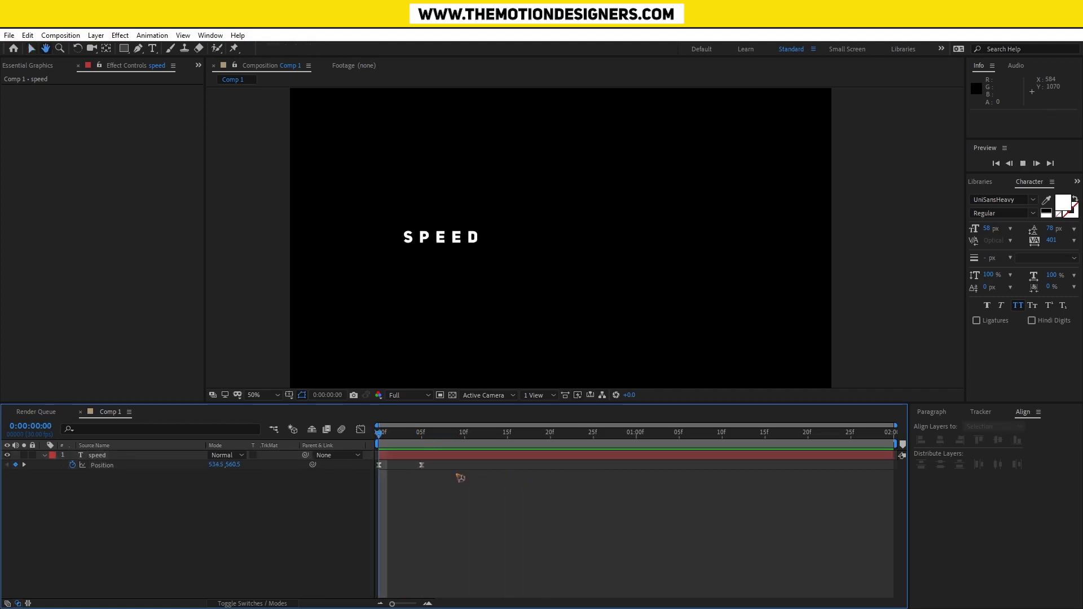
key(space)
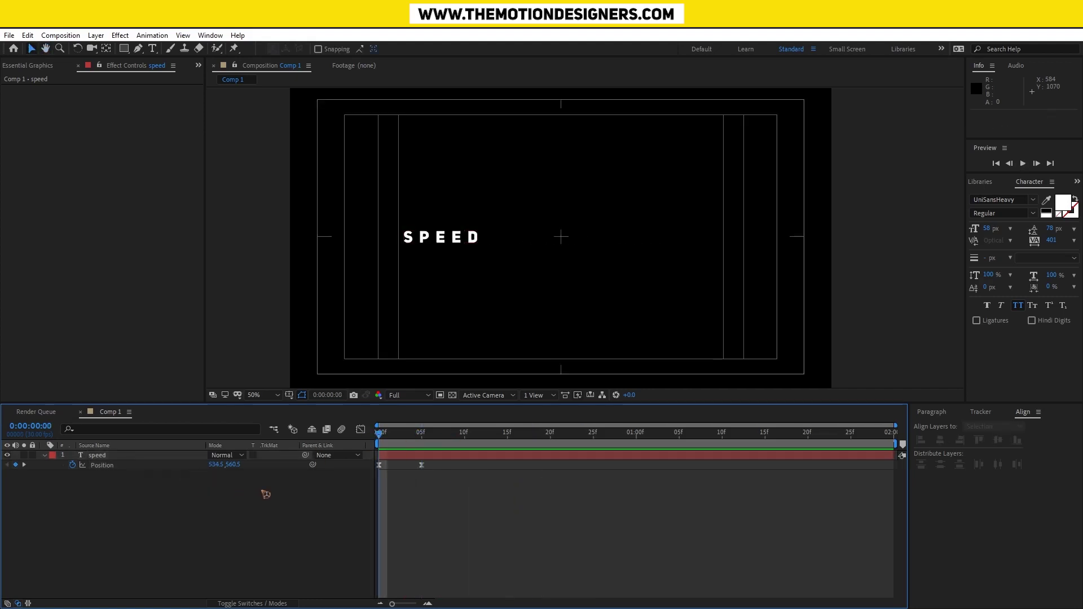
Enable motion blur for the speed layer and the composition, and preview the text's slide-in animation
key(F4)
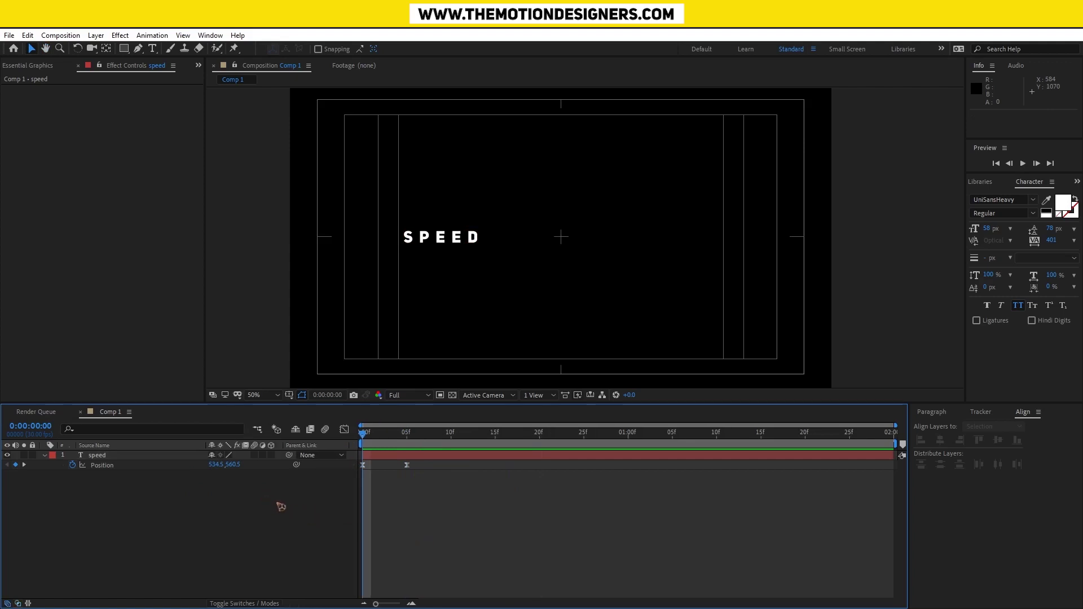
click(255, 456)
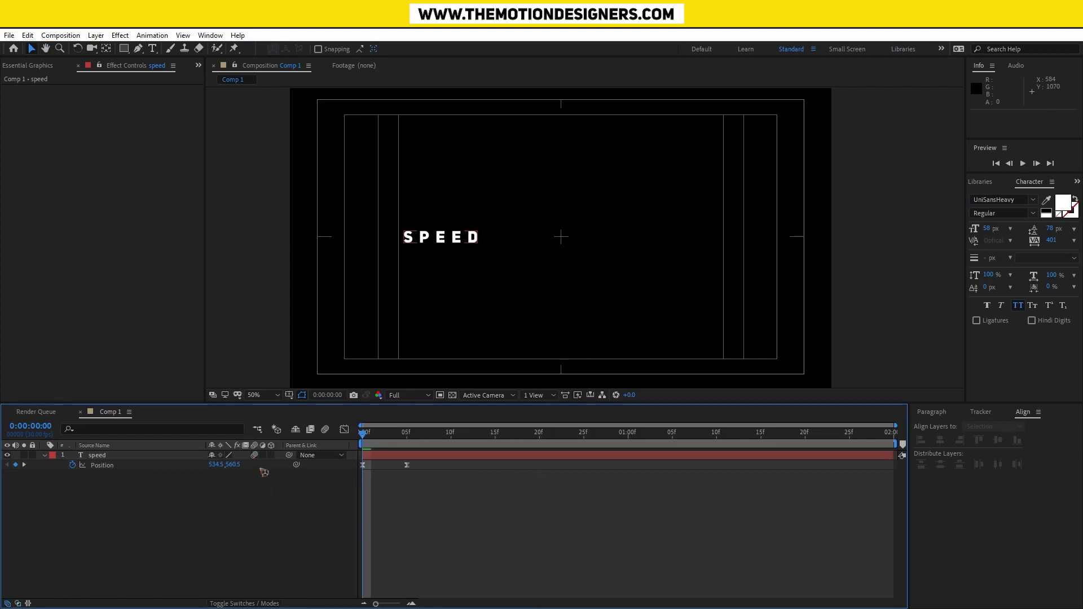
click(109, 455)
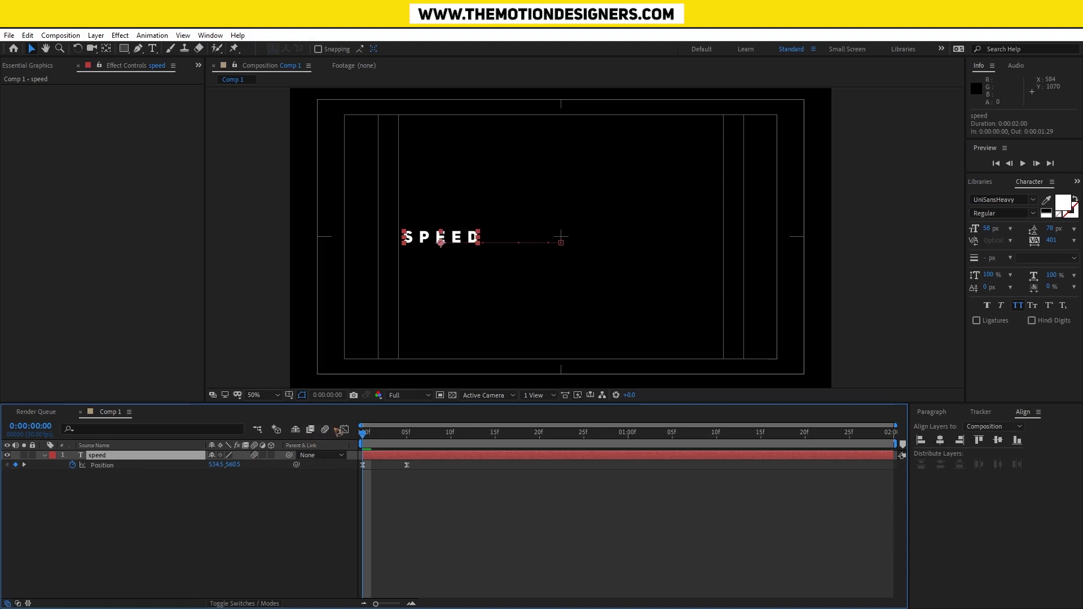
click(325, 429)
click(581, 527)
key(space)
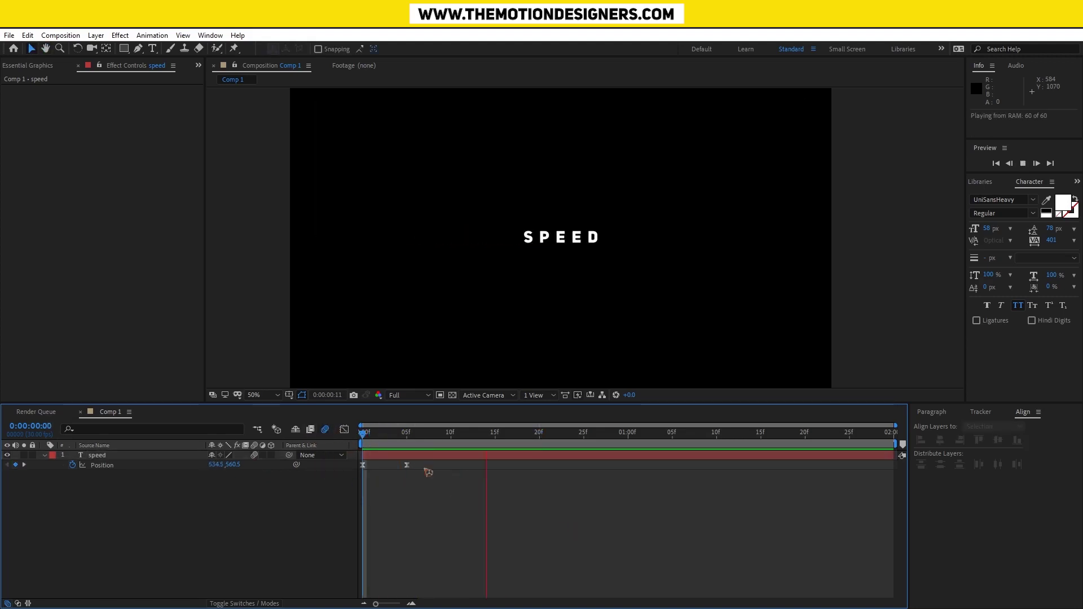
key(space)
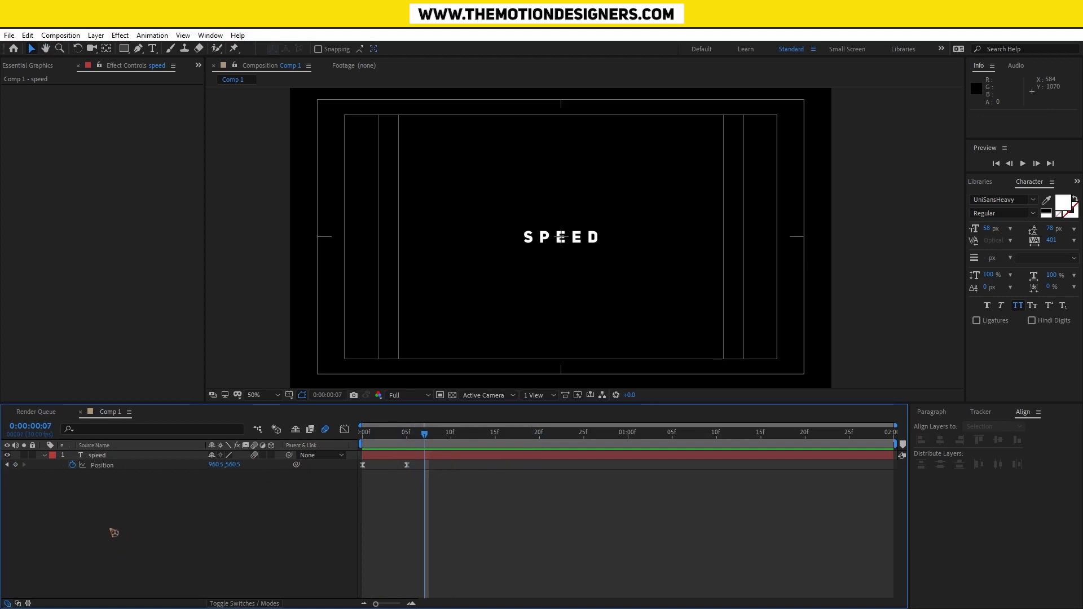
Collapse the speed layer's properties and activate the Pen tool with its fill set to None
key(u)
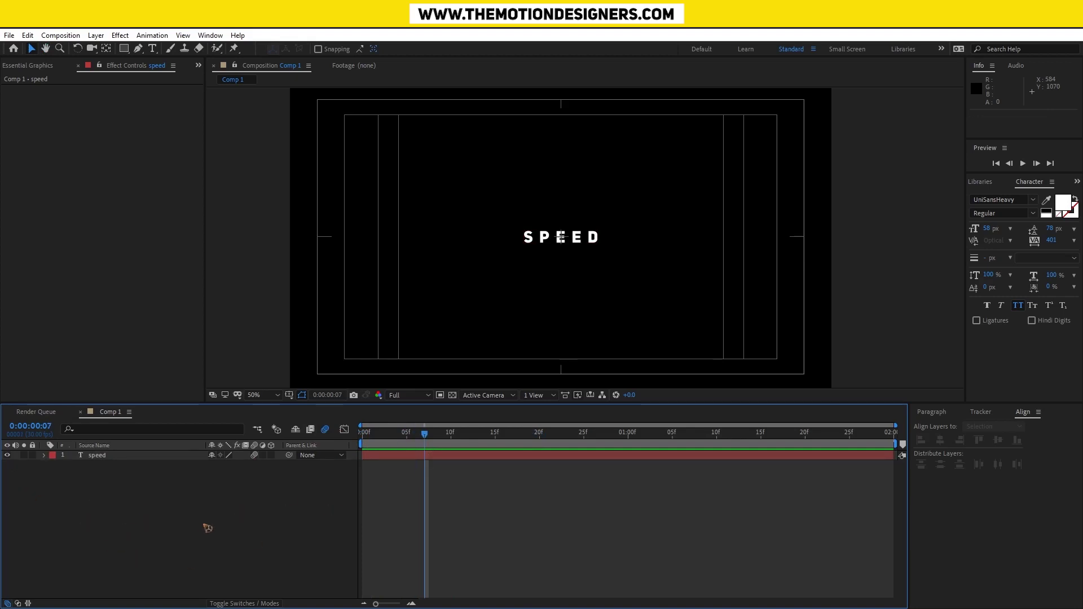
click(139, 49)
click(307, 49)
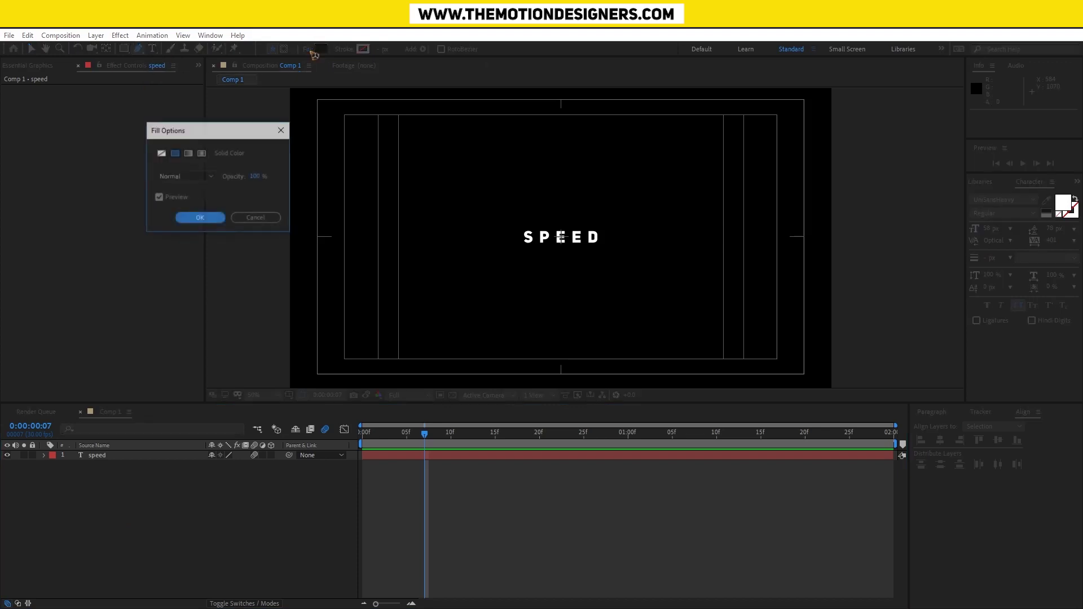
click(160, 153)
click(209, 221)
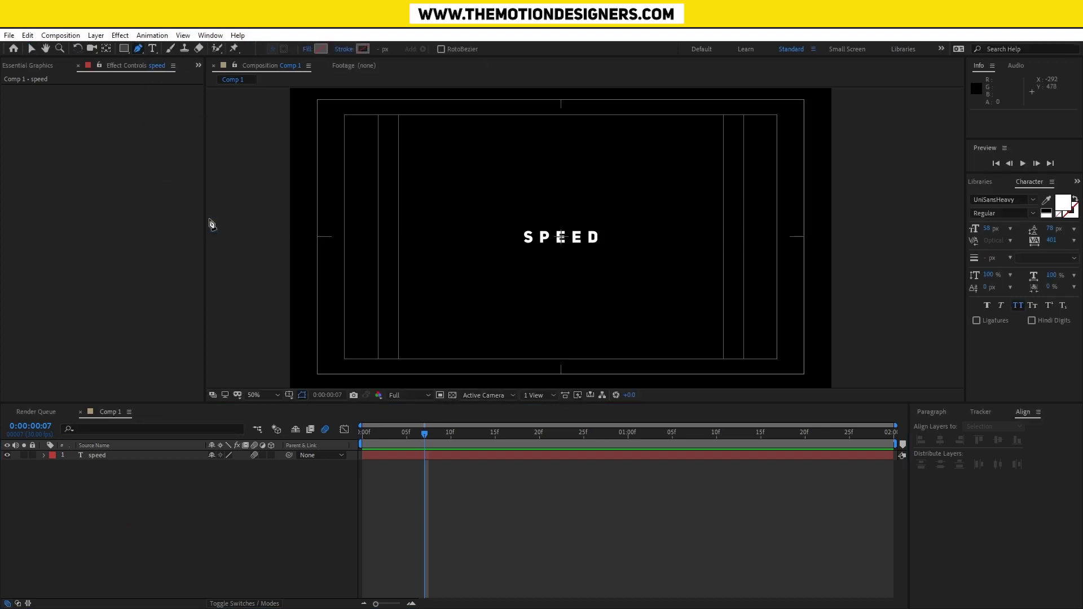
click(308, 49)
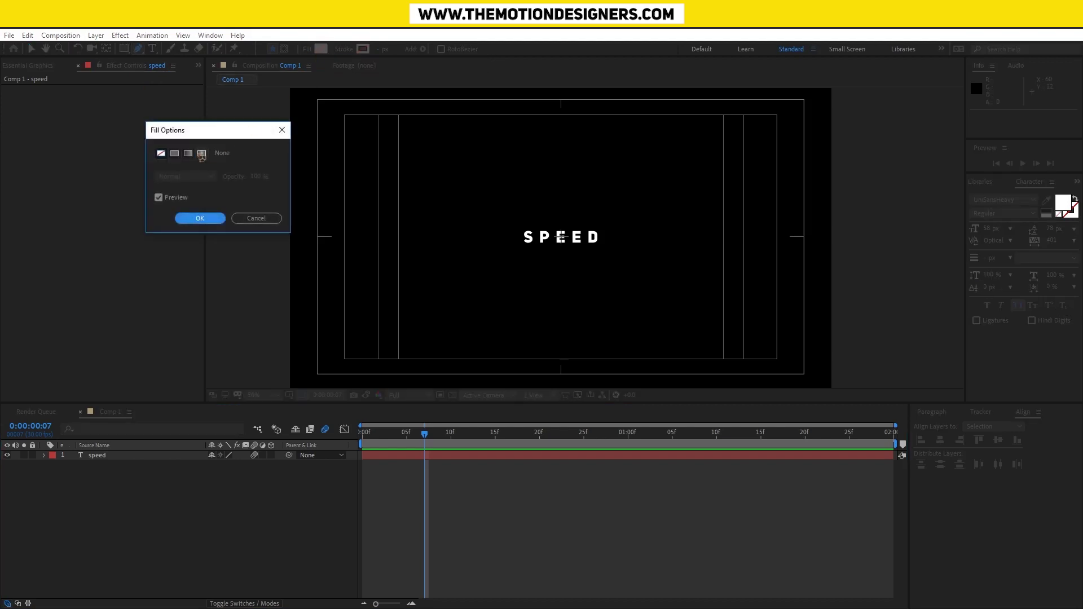
click(258, 221)
click(321, 48)
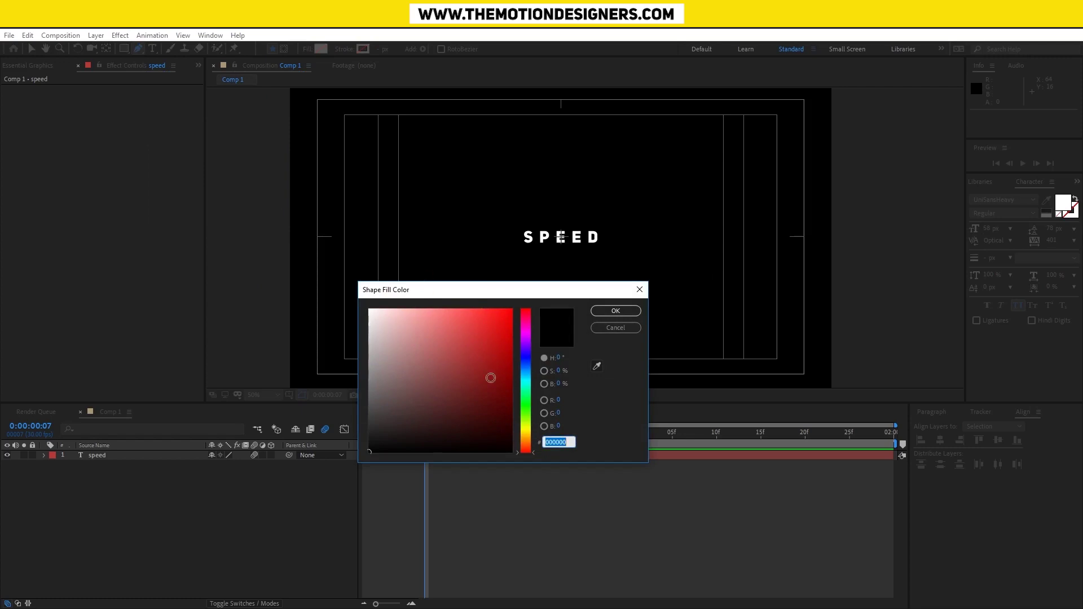
click(615, 328)
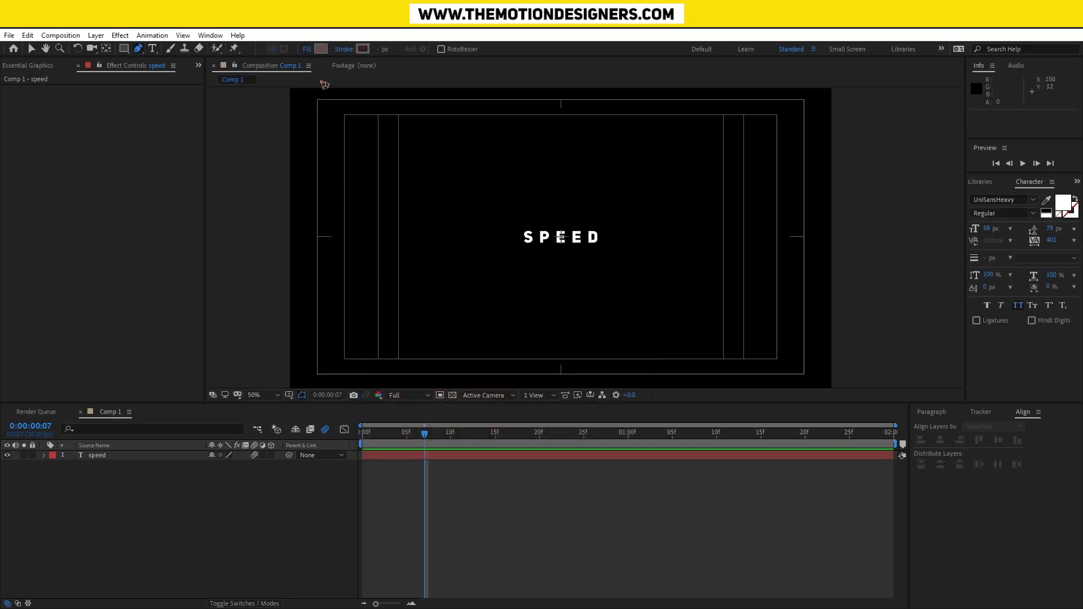
click(309, 49)
click(161, 153)
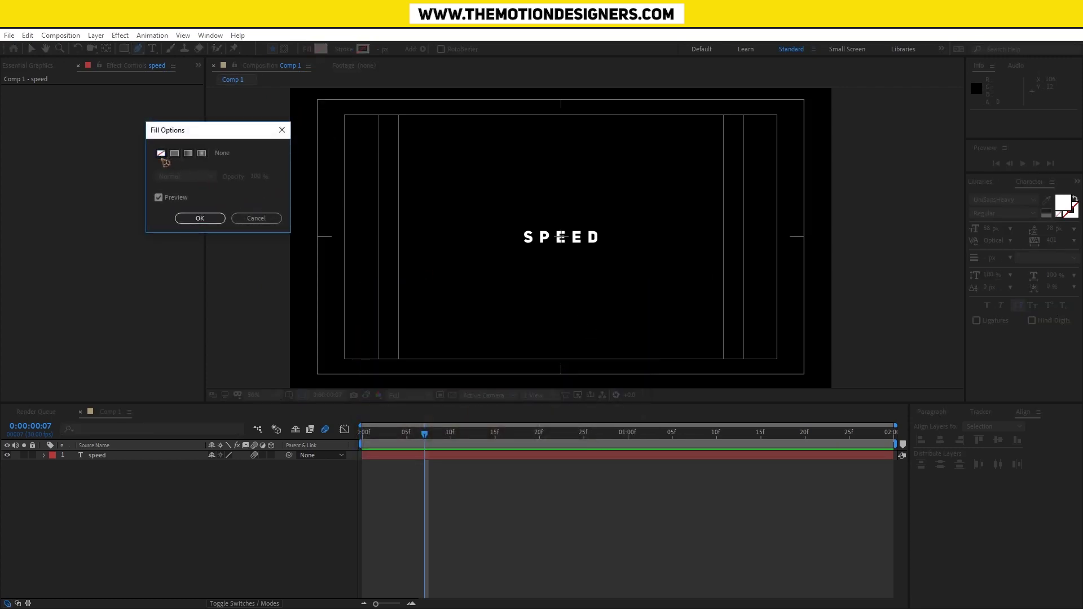
click(200, 221)
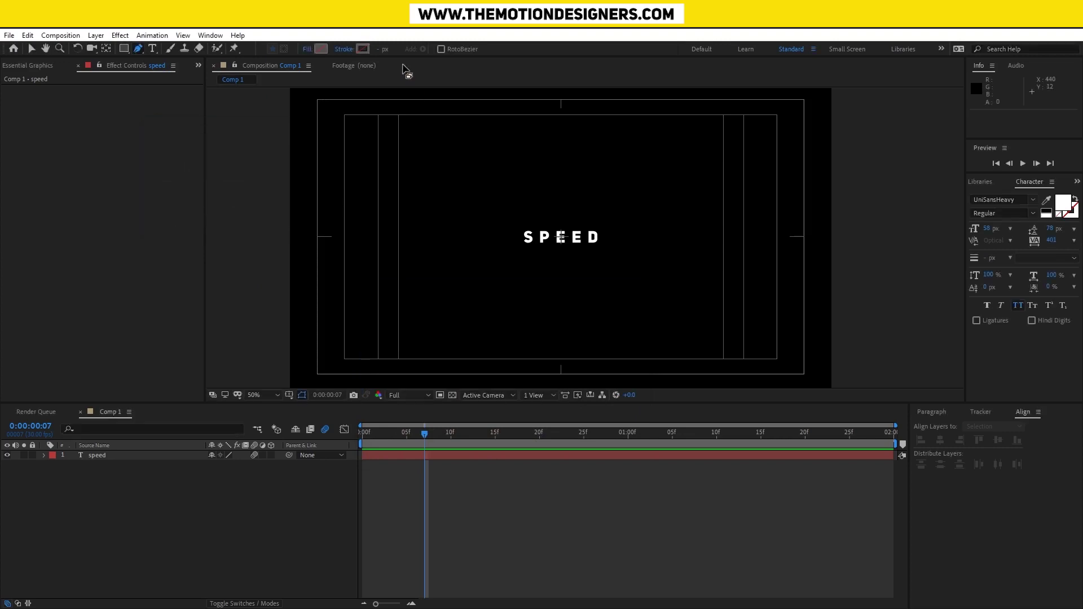
Use the Pen tool with a white (FFFFFF) 5 px stroke to draw a horizontal line just above the SPEED text
click(362, 50)
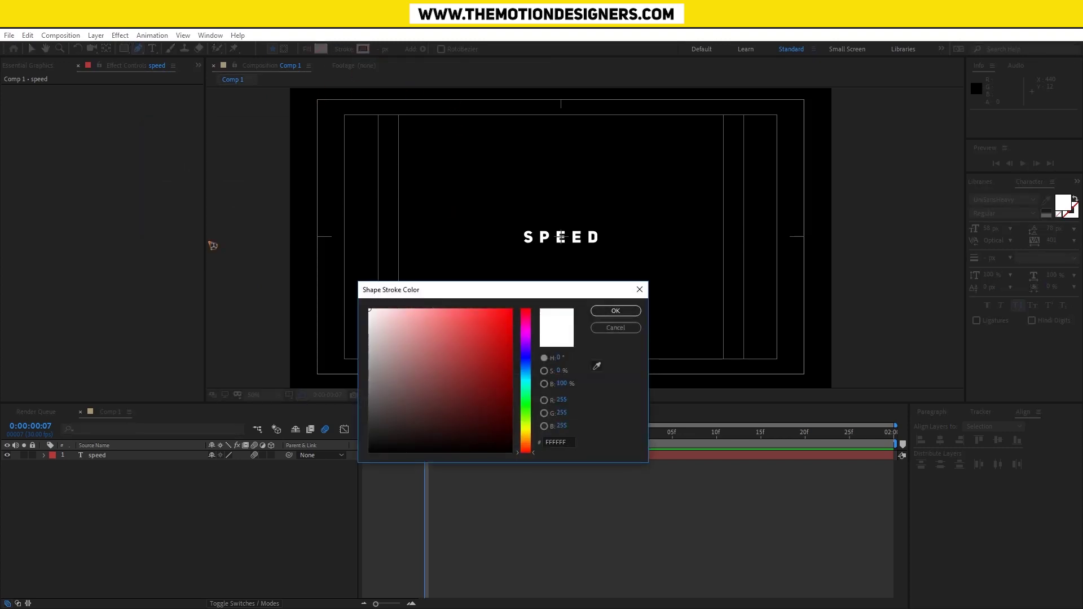
click(616, 311)
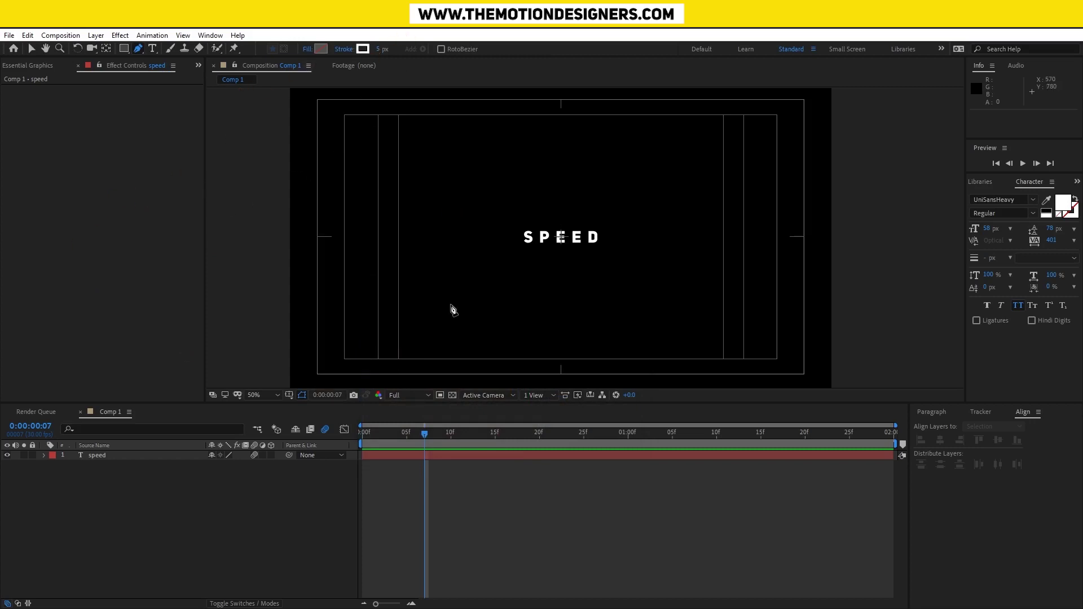
click(418, 223)
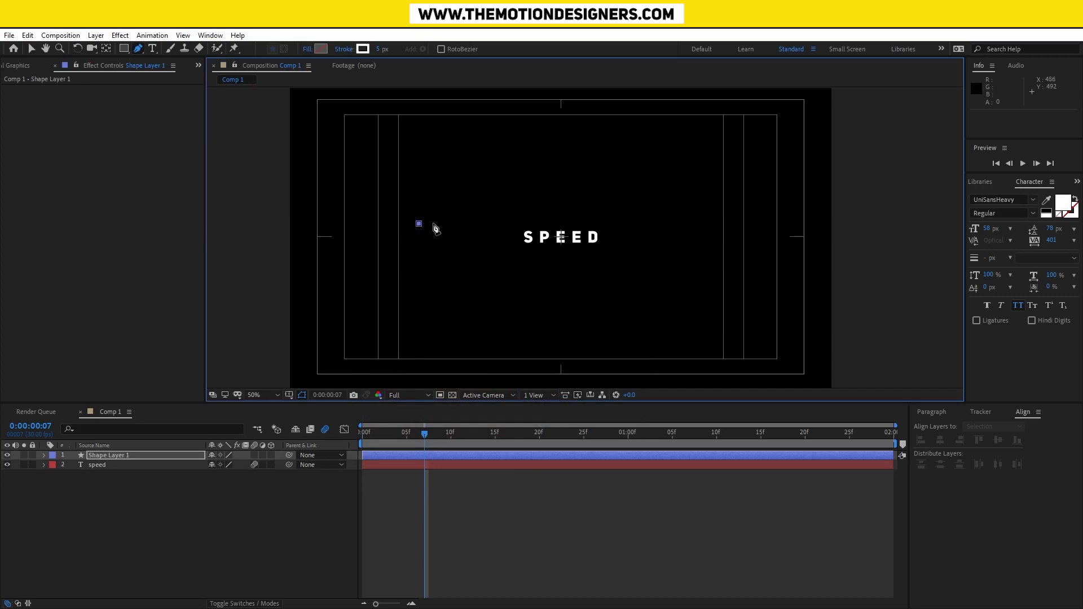
click(611, 223)
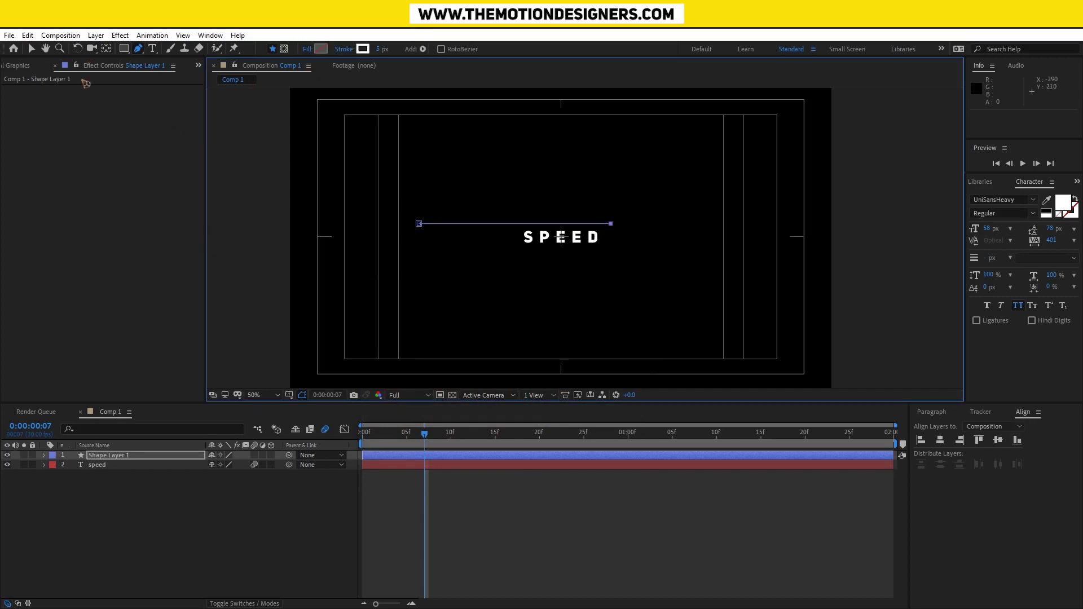
Add Trim Paths to the line's shape layer and expand its Start, End and Offset properties
click(31, 49)
click(504, 528)
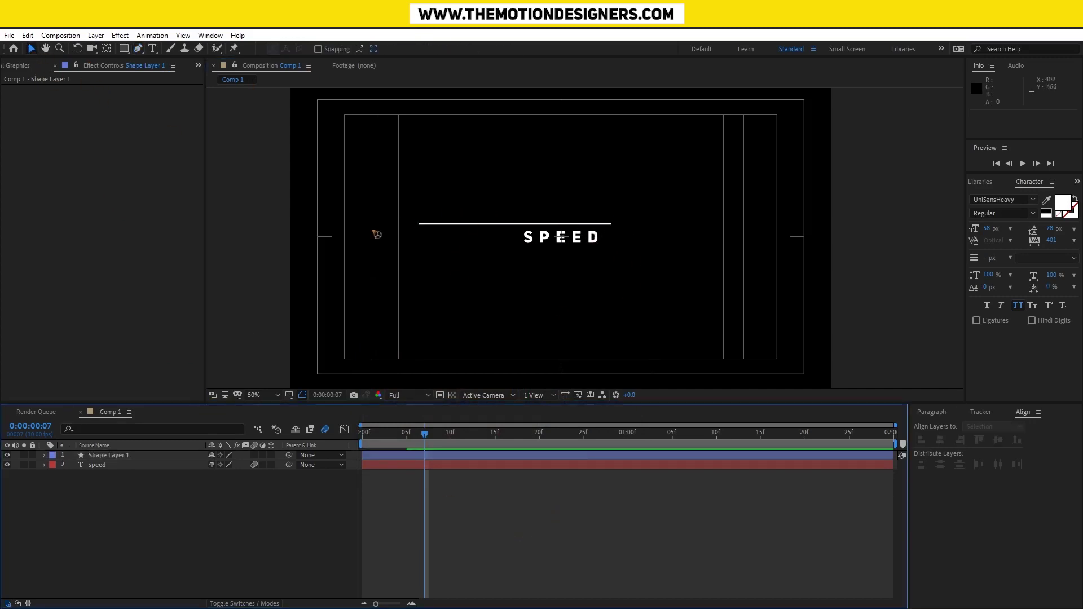
click(45, 456)
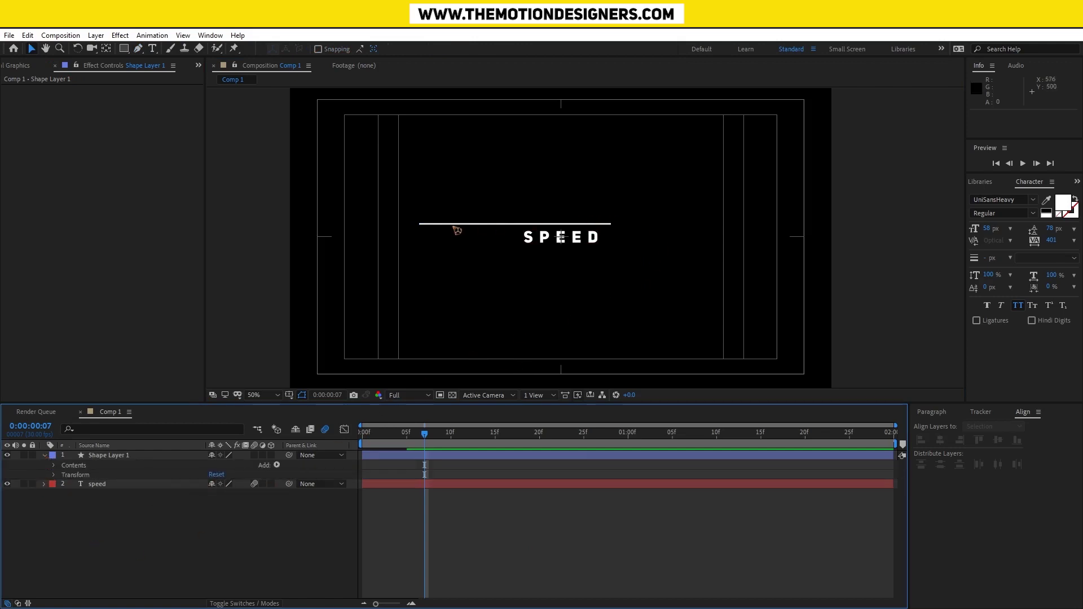
click(276, 466)
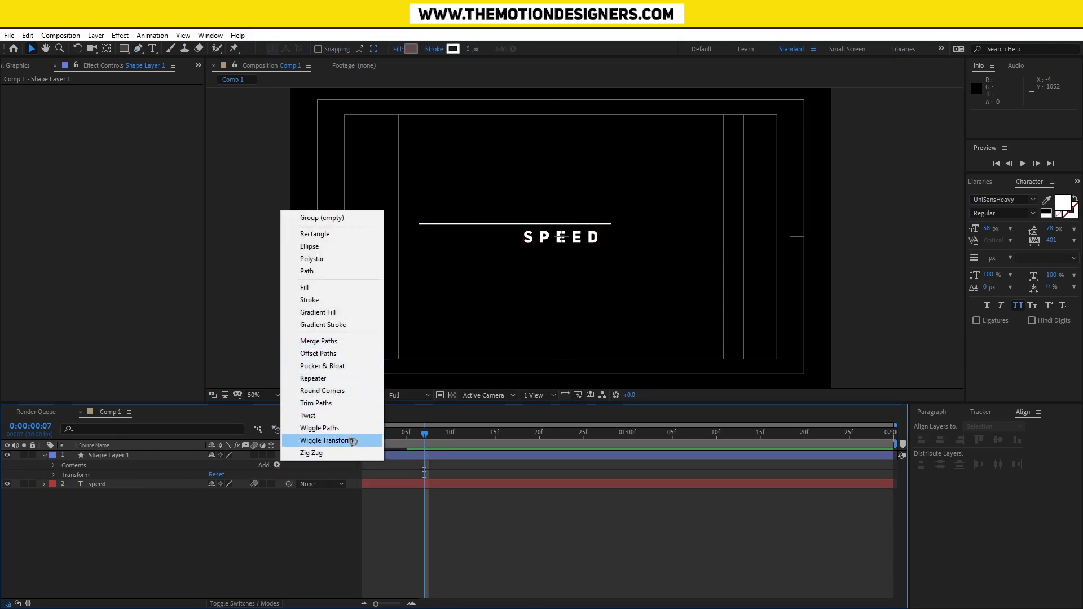
click(353, 403)
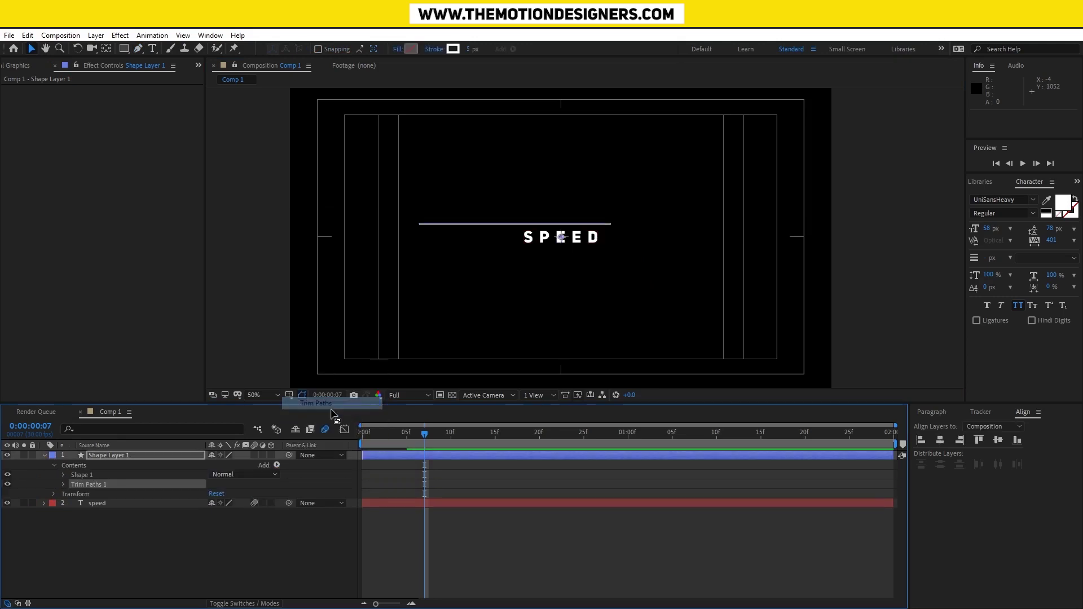
click(64, 484)
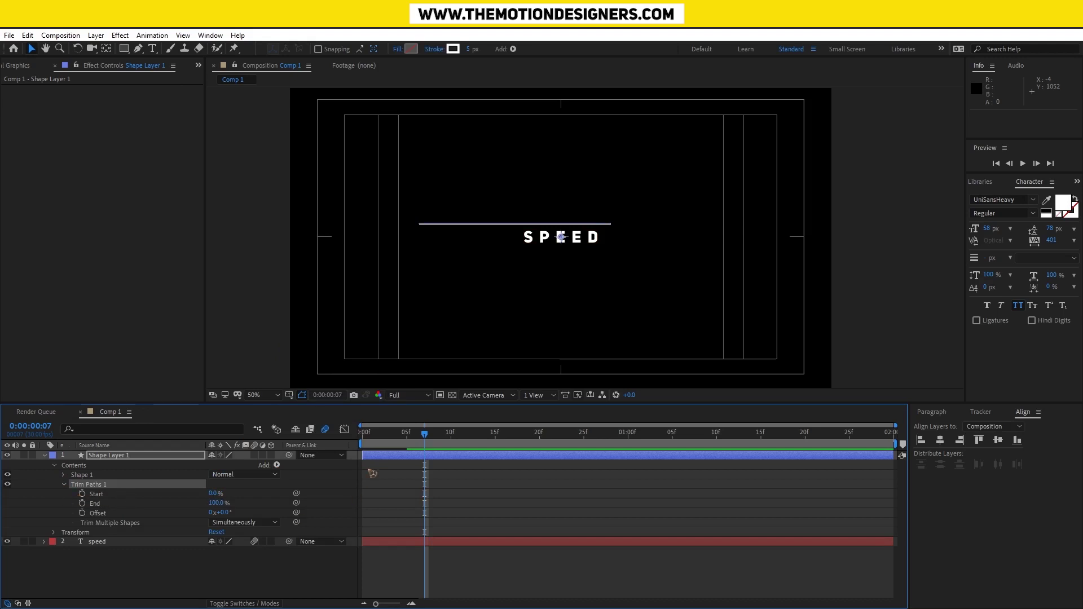
At frame 0, enable keyframes for Trim Paths Start and End, and set End to 0%
drag(414, 438, 175, 534)
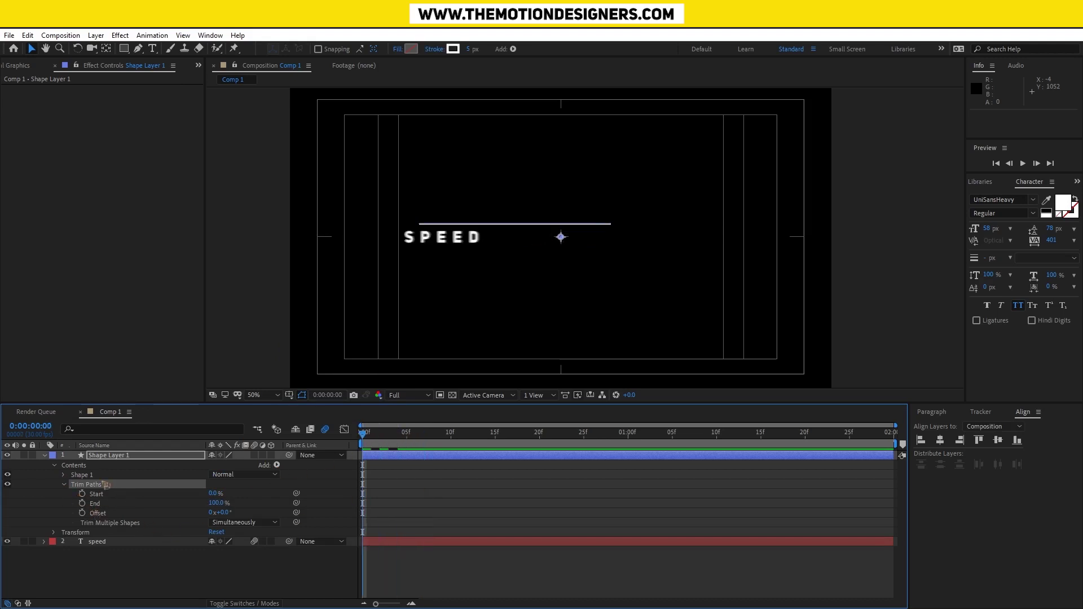
click(81, 493)
click(82, 503)
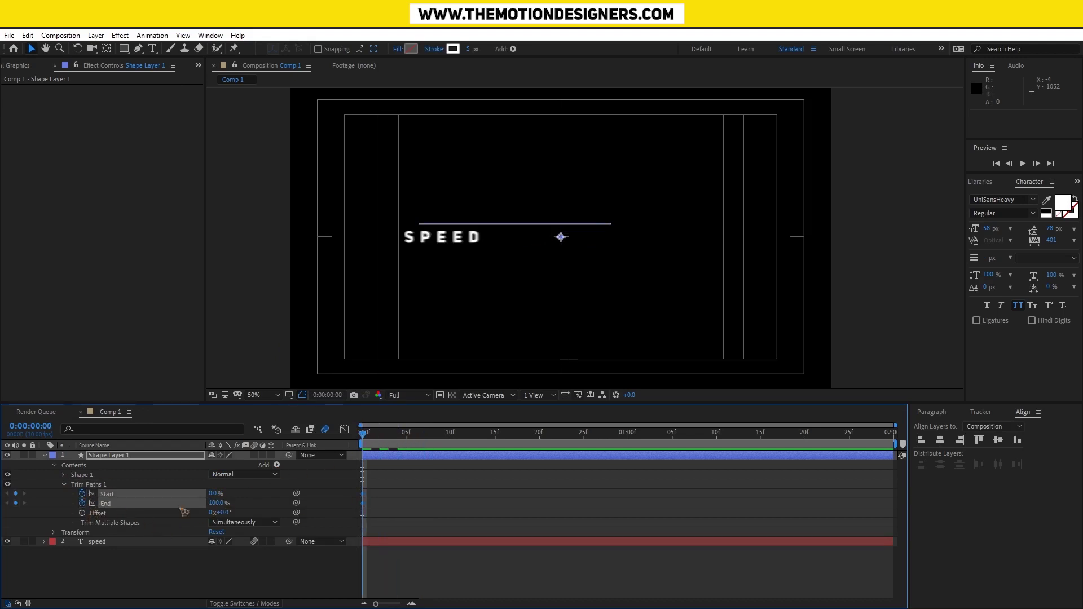
drag(220, 502, 163, 503)
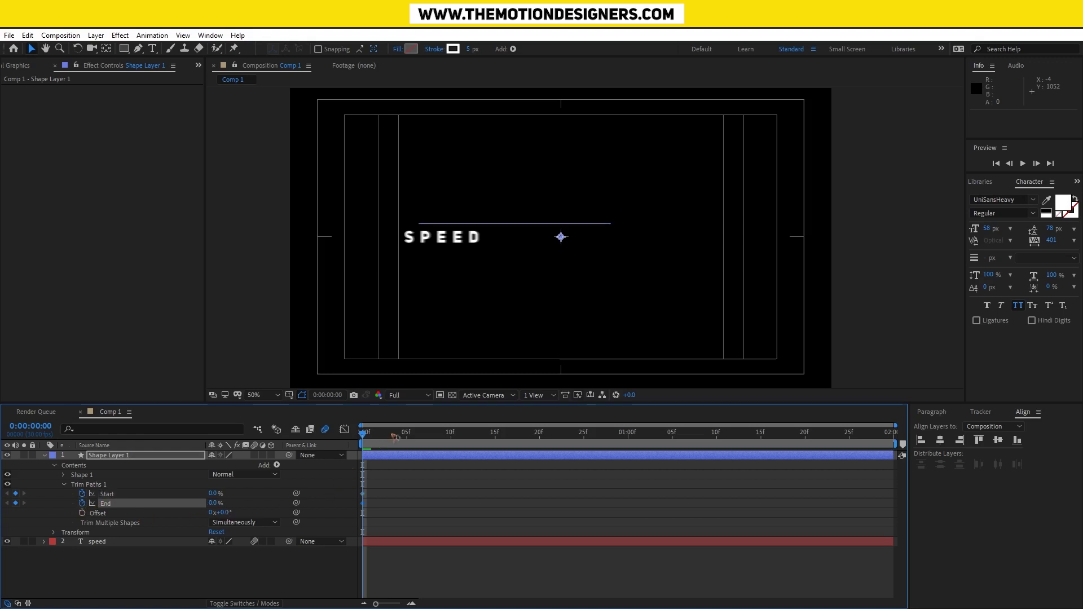
At frame 5, set Trim Paths Start and End to 100%
drag(365, 438, 407, 438)
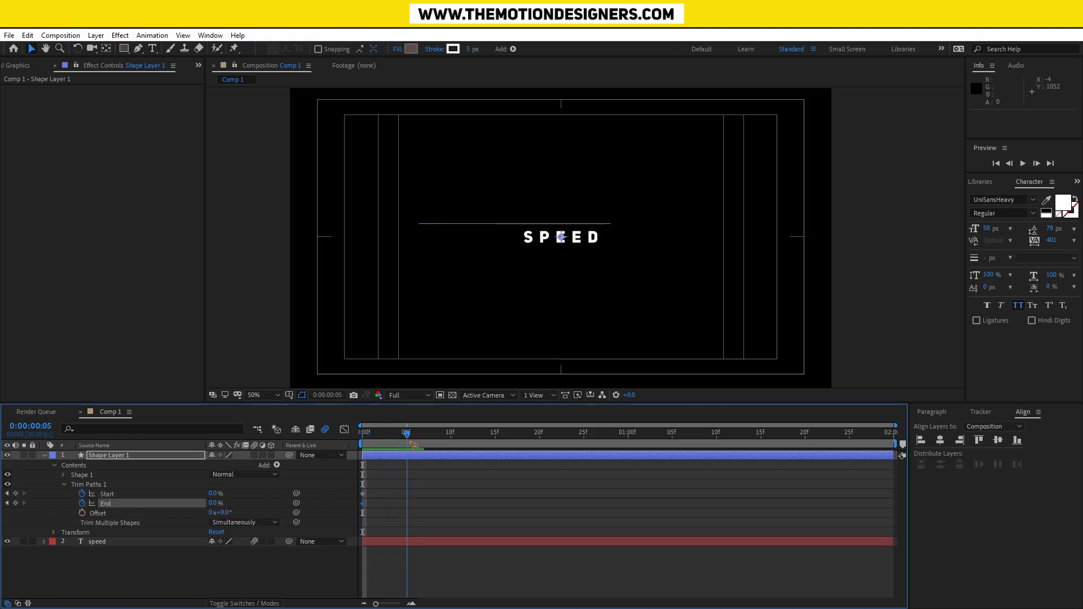
drag(215, 503, 677, 496)
click(482, 488)
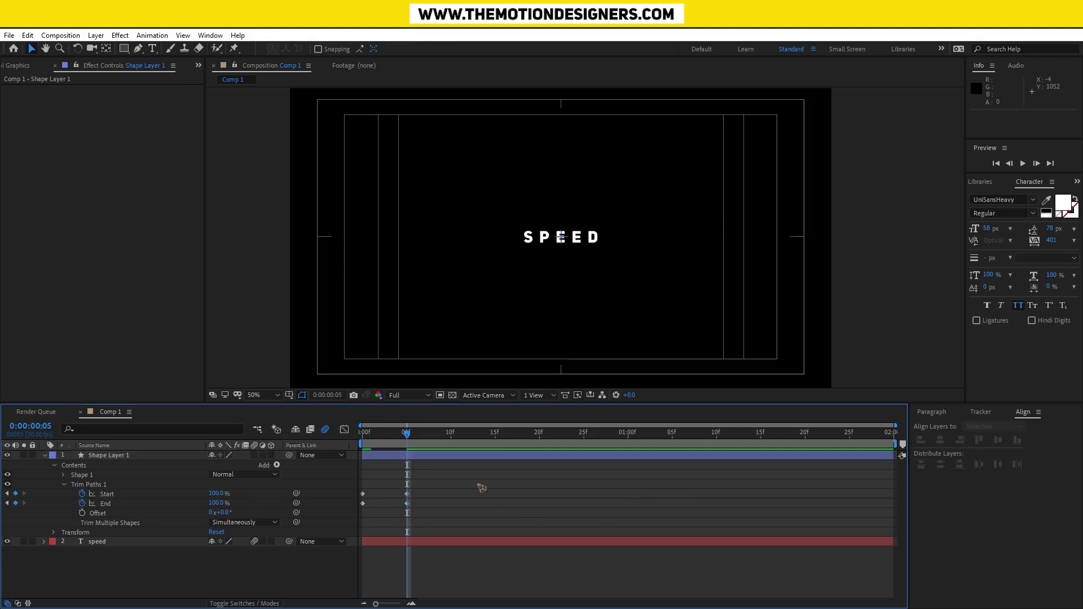
Apply Easy Ease to the Trim Paths keyframes, delay the Start keyframes by one frame, and preview the line animation
drag(424, 480, 374, 499)
drag(484, 486, 349, 519)
click(475, 492)
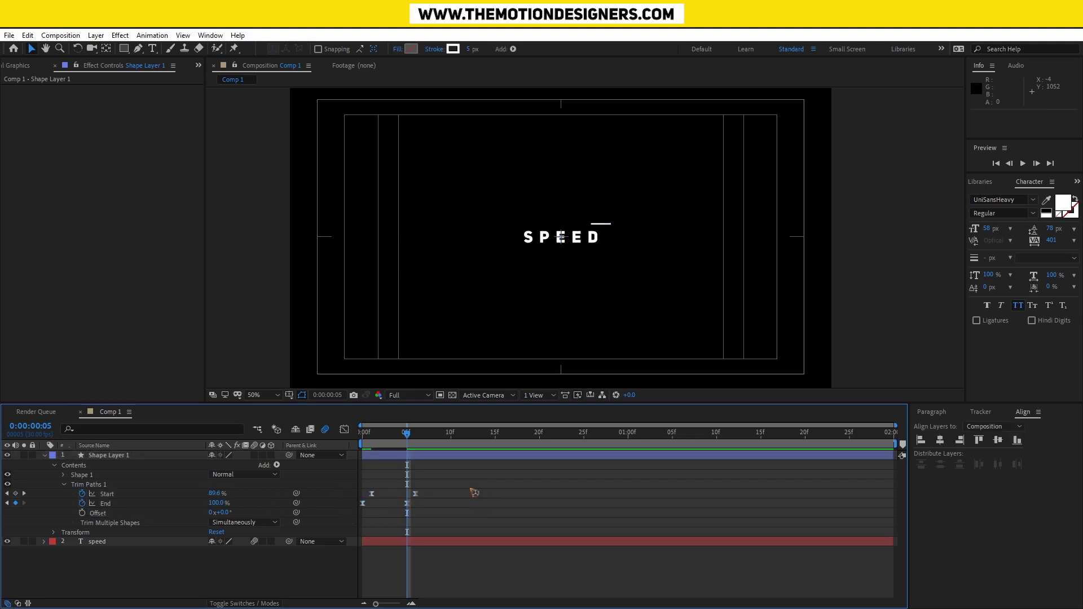
key(Home)
key(space)
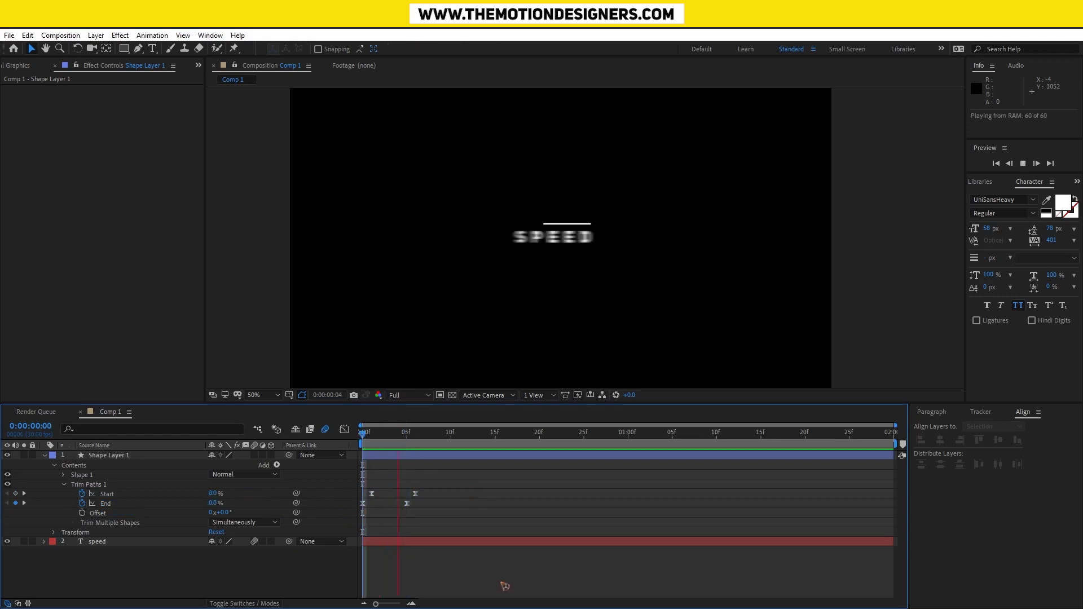
key(space)
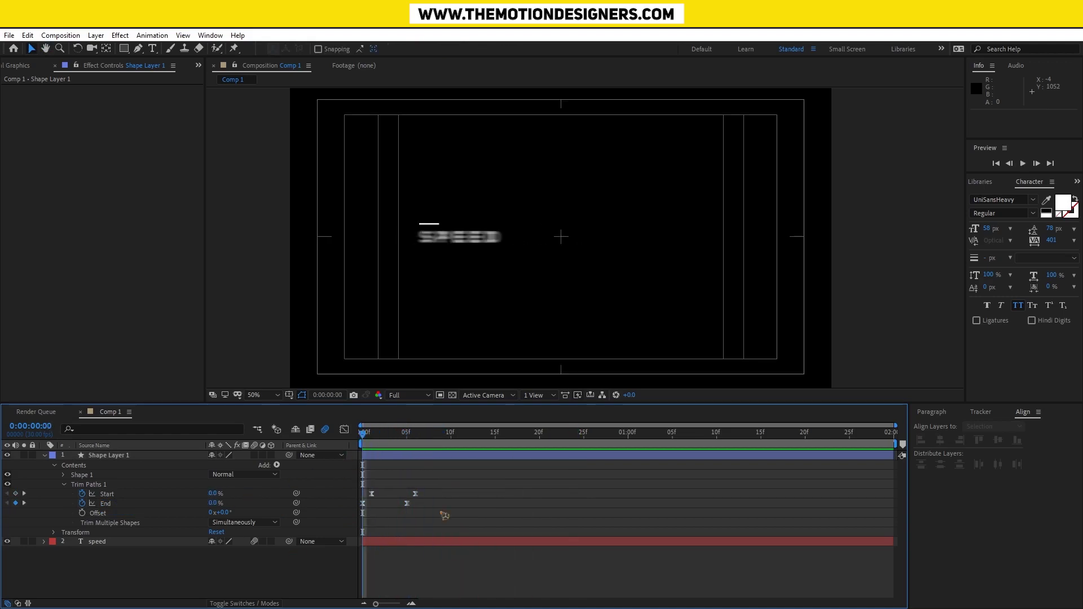
Retime the line's keyframes so Start runs from frame 2 to 12 and End from frame 0 to 10, and preview it
drag(474, 486, 381, 495)
click(494, 590)
key(space)
key(space)
click(490, 589)
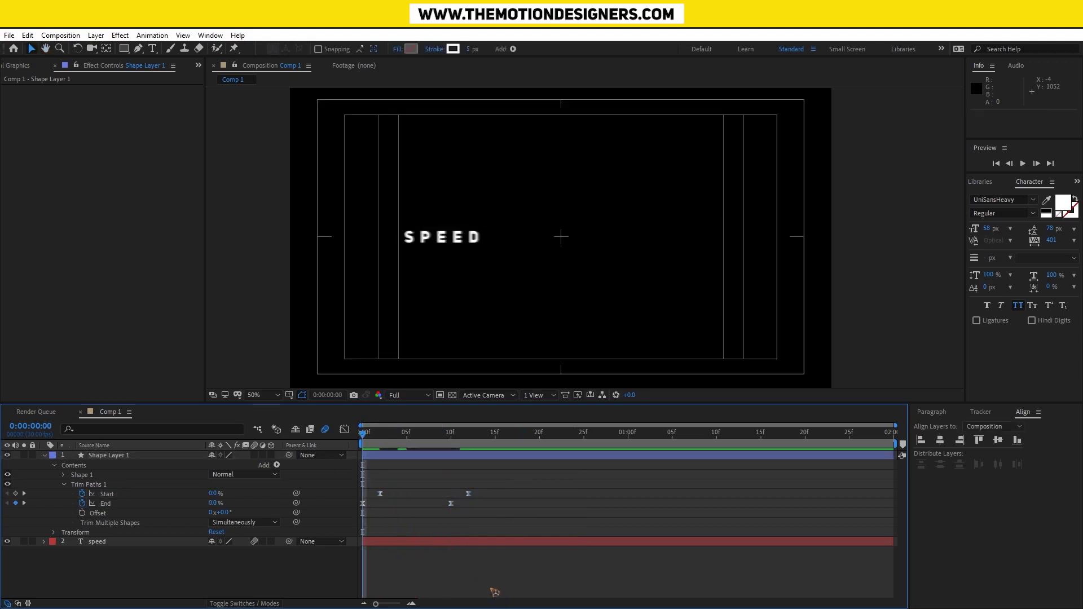
key(space)
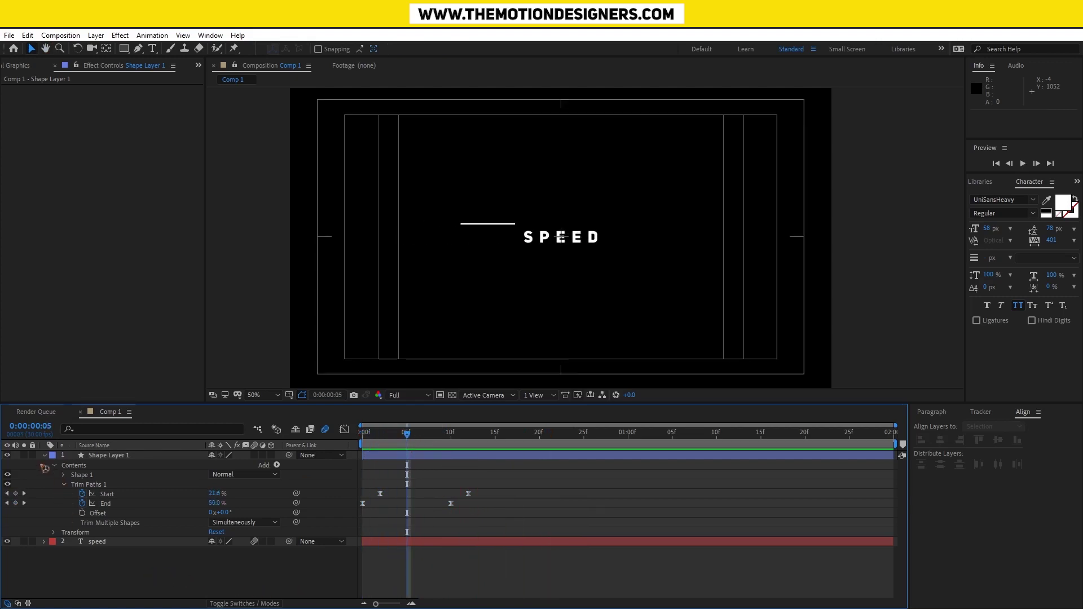
Enable motion blur for the line's shape layer and rename the layer as 1
click(45, 457)
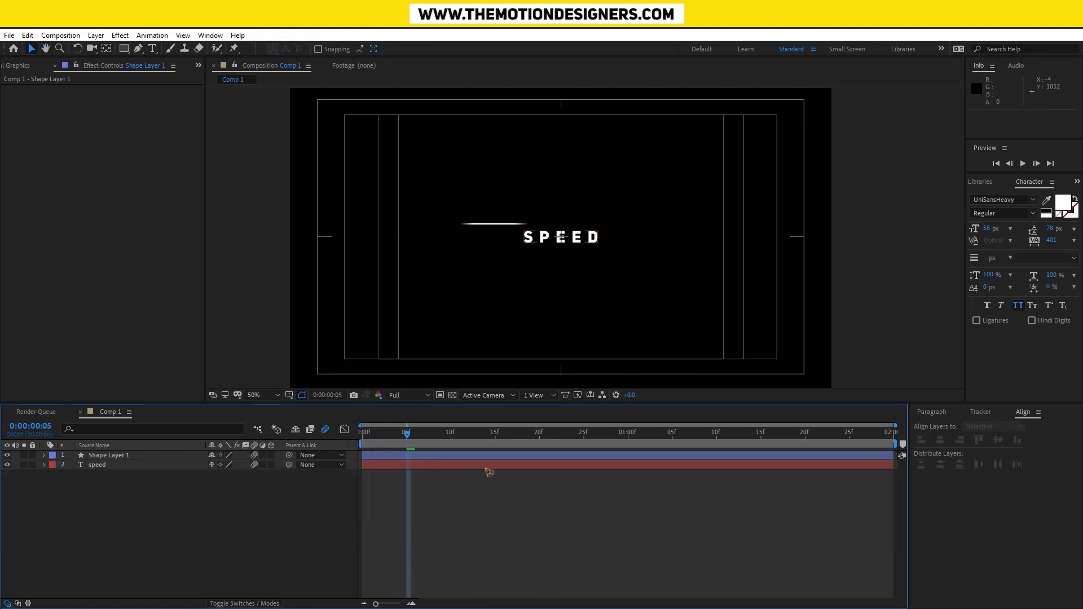
key(space)
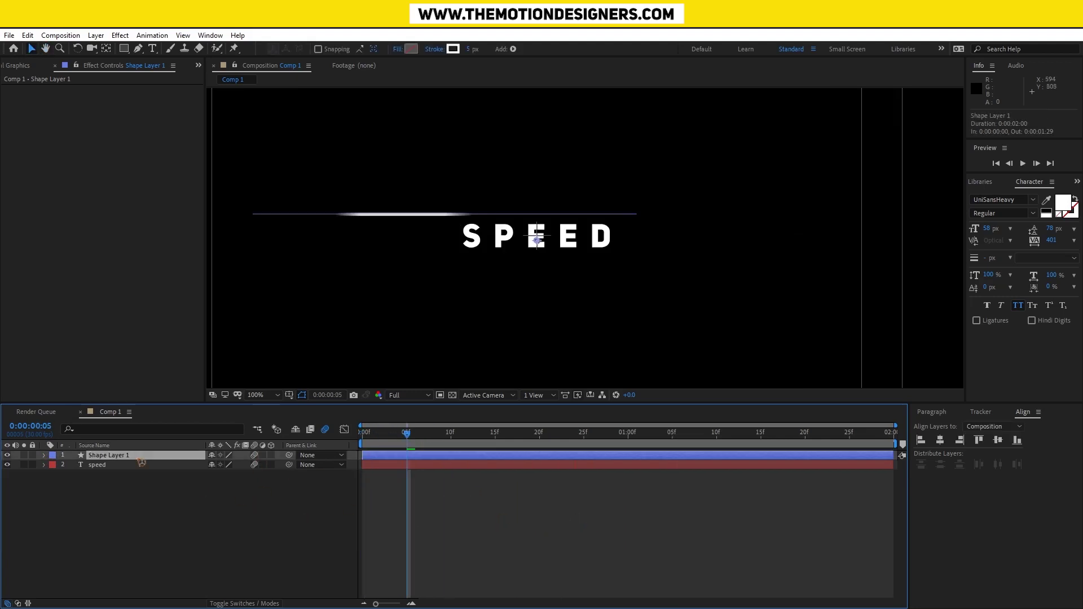
key(Return)
text(1)
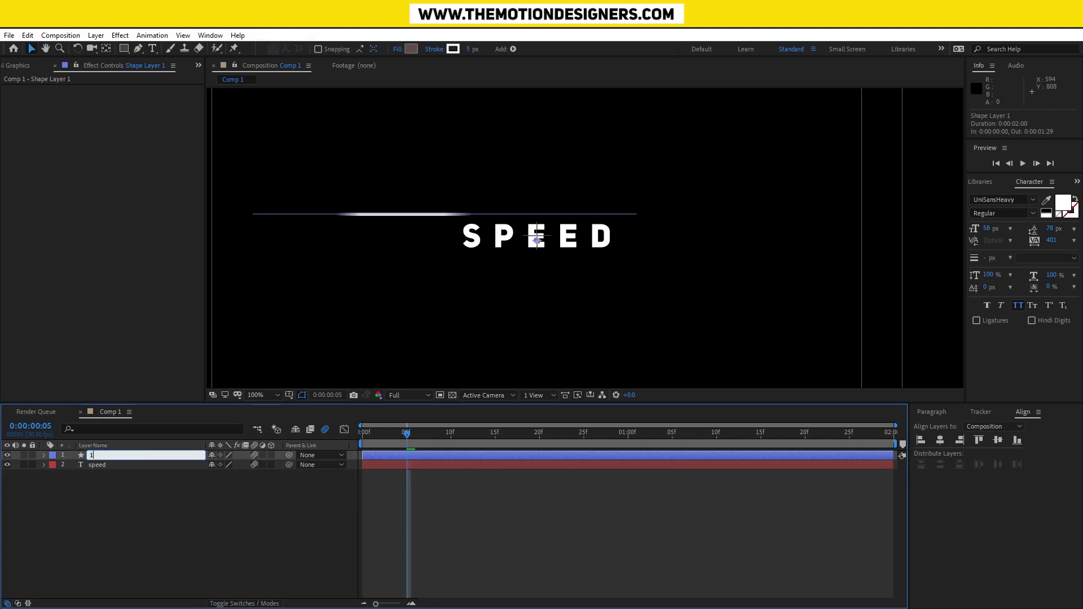
key(Return)
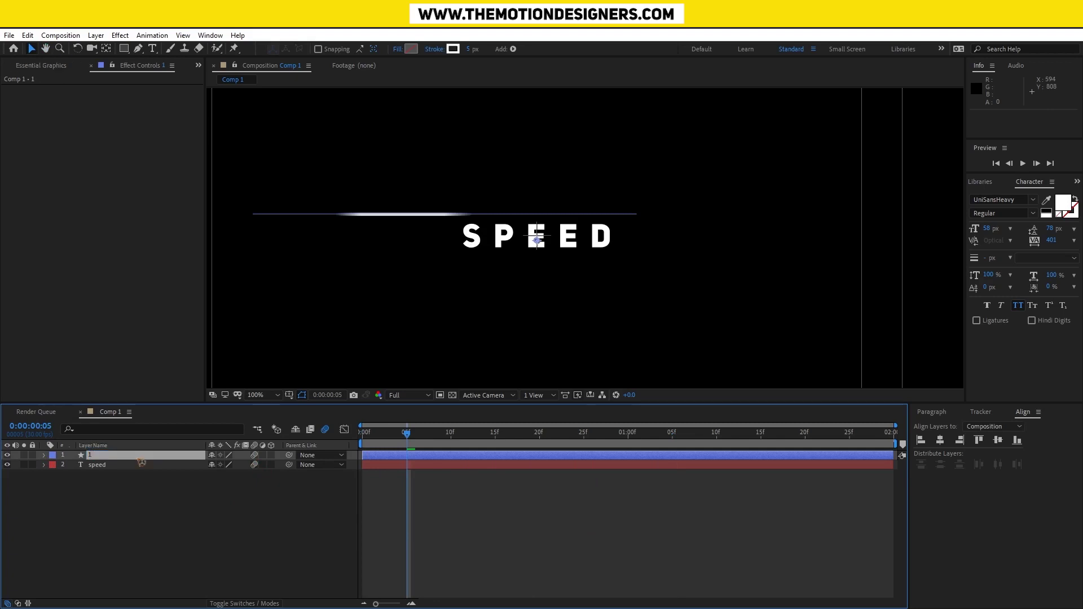
Duplicate line layer 1 and move the copy straight down to just below the SPEED text
key(ctrl+d)
key(shift+Down)
key(shift+Down)
key(shift+Down)
key(shift+Down)
key(shift+Down)
key(shift+Down)
key(shift+Down)
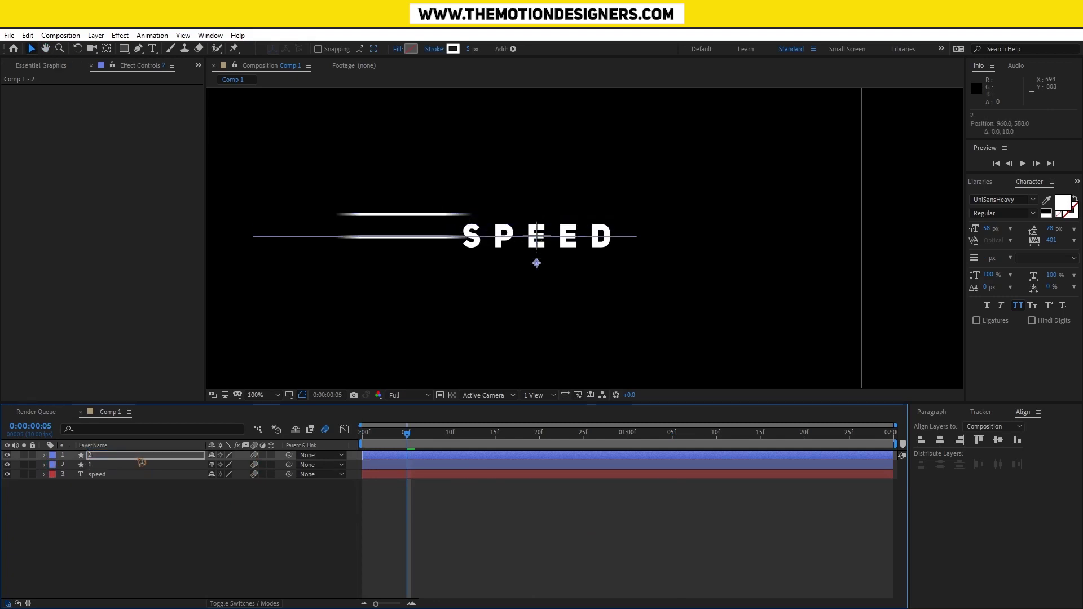
Move the duplicated line to the right and fine-tune its height, placing it at Position 1110, 627
key(shift+Right)
key(shift+Right)
key(shift+Right)
key(shift+Right)
key(shift+Right)
key(shift+Right)
key(shift+Right)
key(shift+Right)
key(shift+Right)
key(shift+Right)
key(shift+Right)
key(shift+Right)
key(shift+Right)
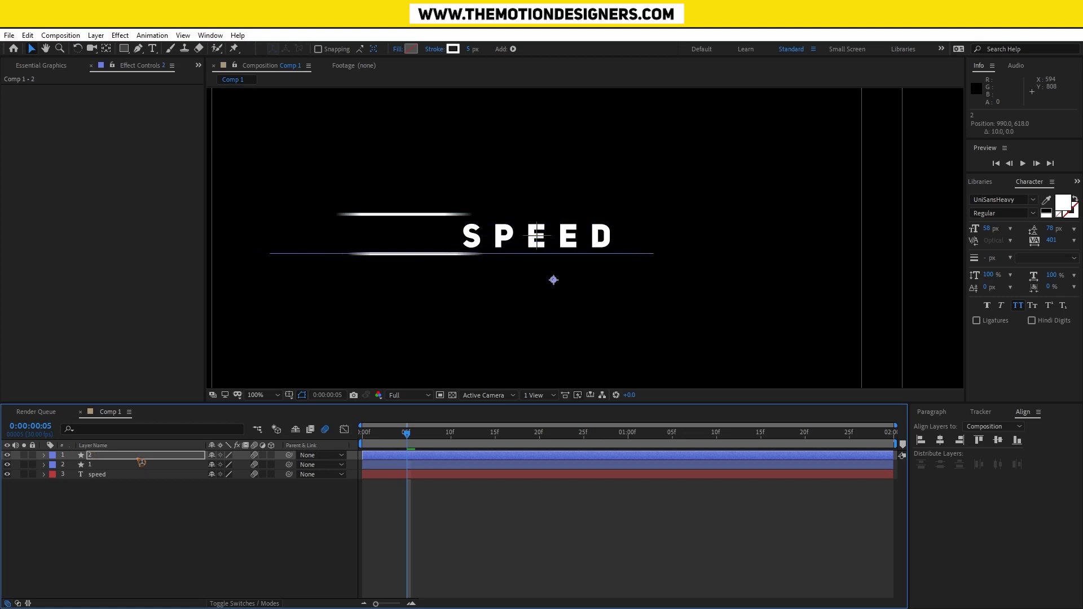
key(shift+Down)
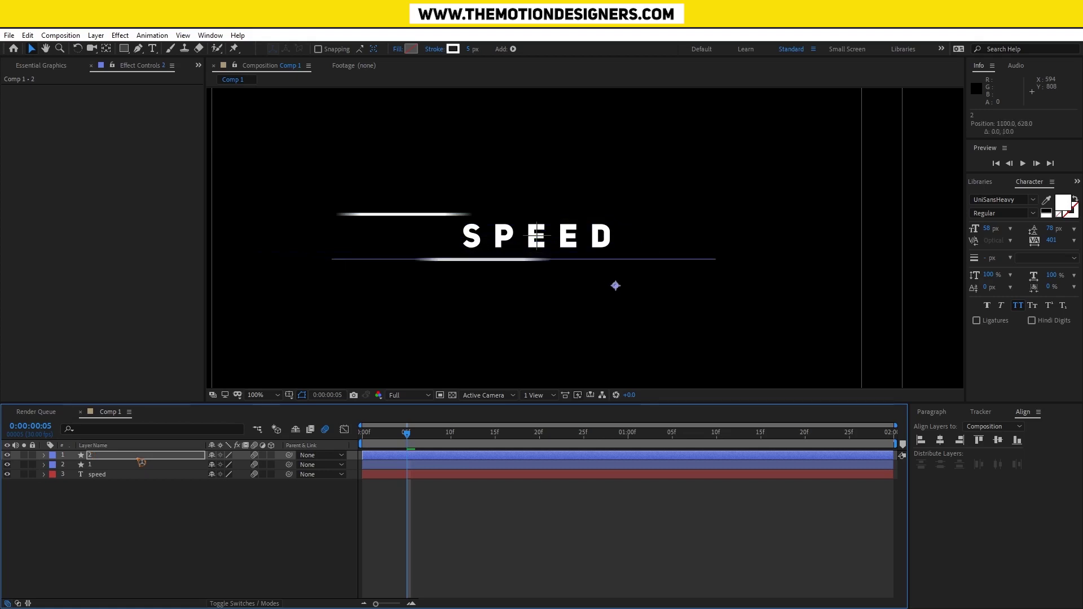
key(shift+Right)
key(Up)
Set line 2's stroke width to 14 px and add dashes to its stroke with a Dash value of 14
drag(471, 54, 478, 51)
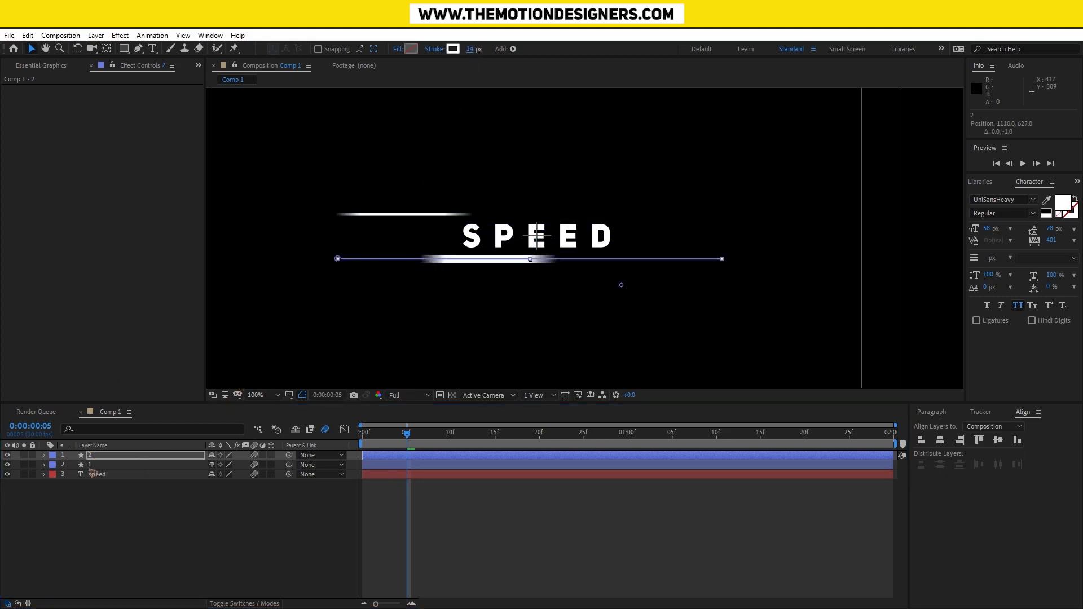
click(44, 455)
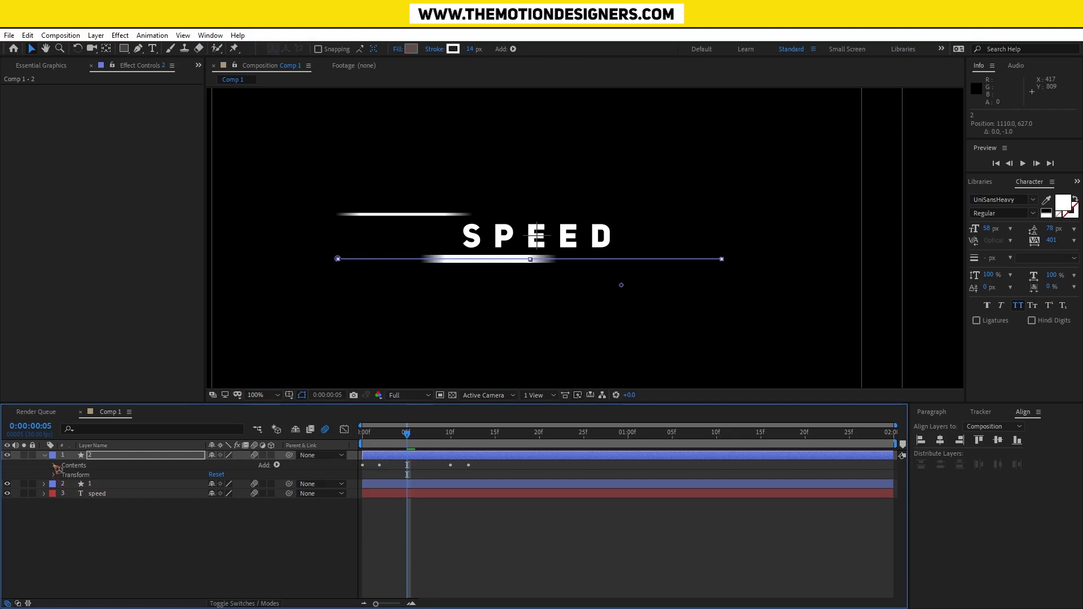
click(55, 466)
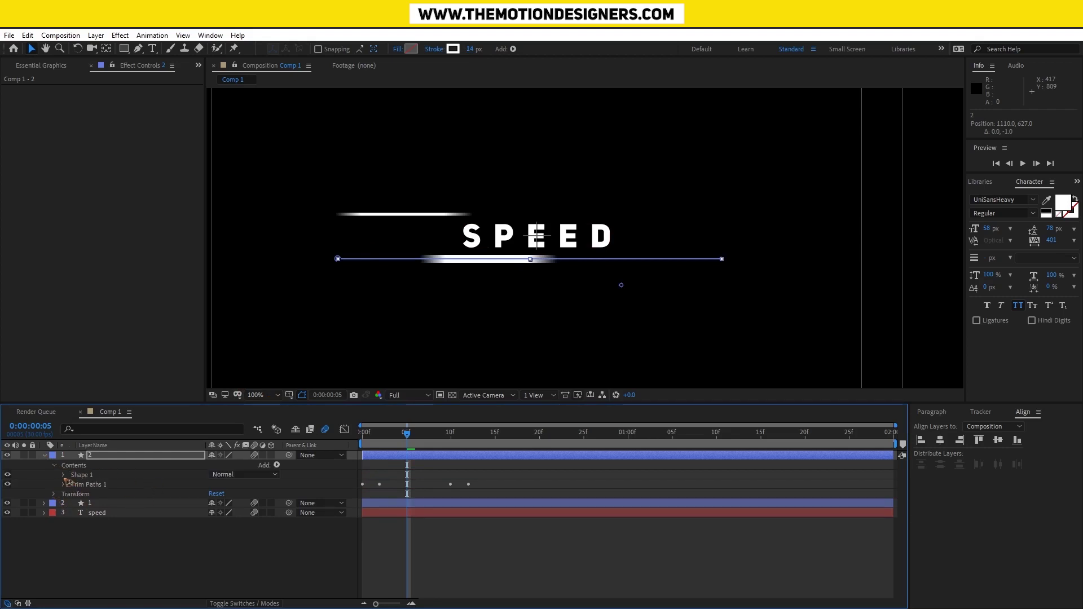
click(64, 475)
click(73, 494)
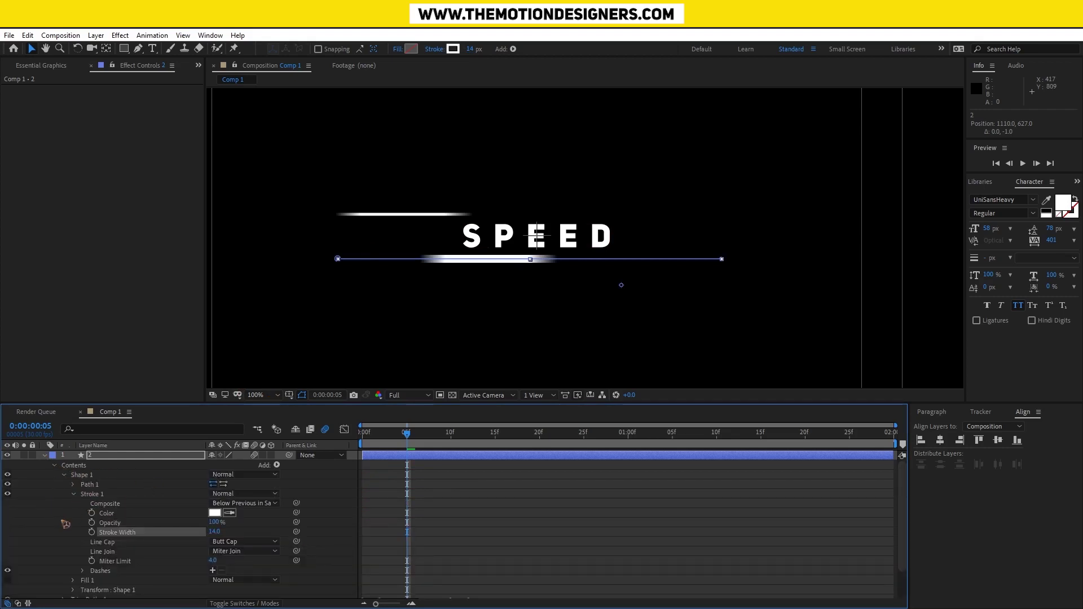
click(212, 570)
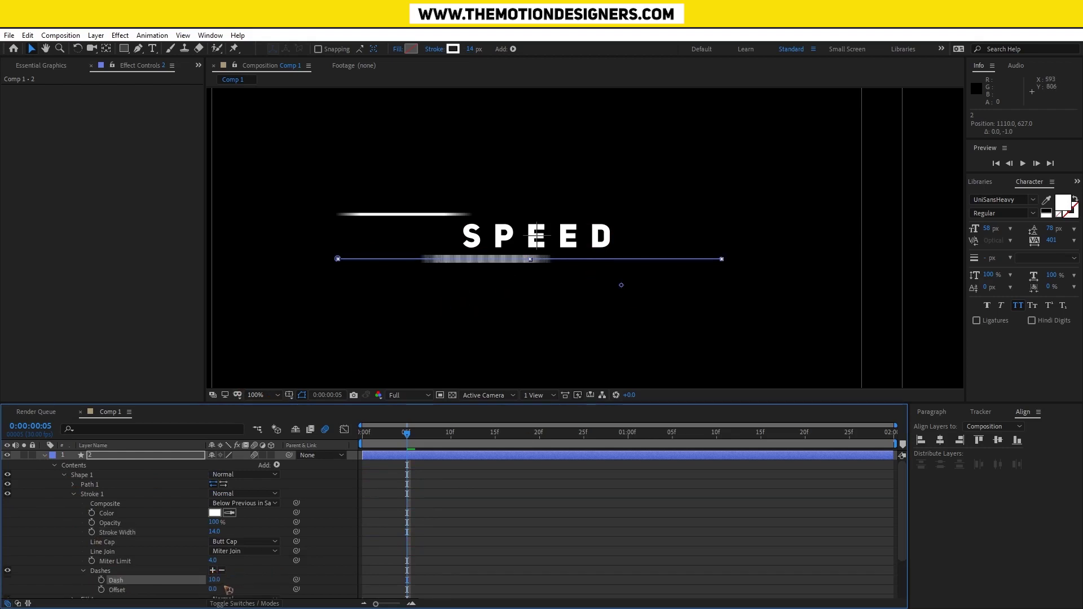
drag(214, 584, 209, 586)
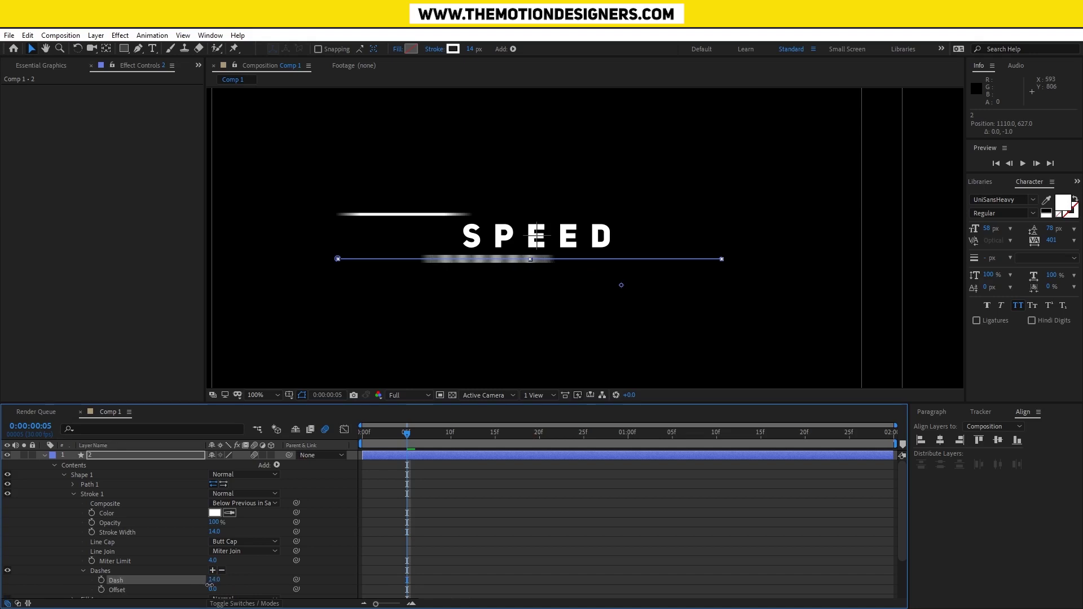
click(45, 455)
Reveal the keyframes of both line layers, delay all their Start and End keyframes by one frame, and preview the animation
click(462, 544)
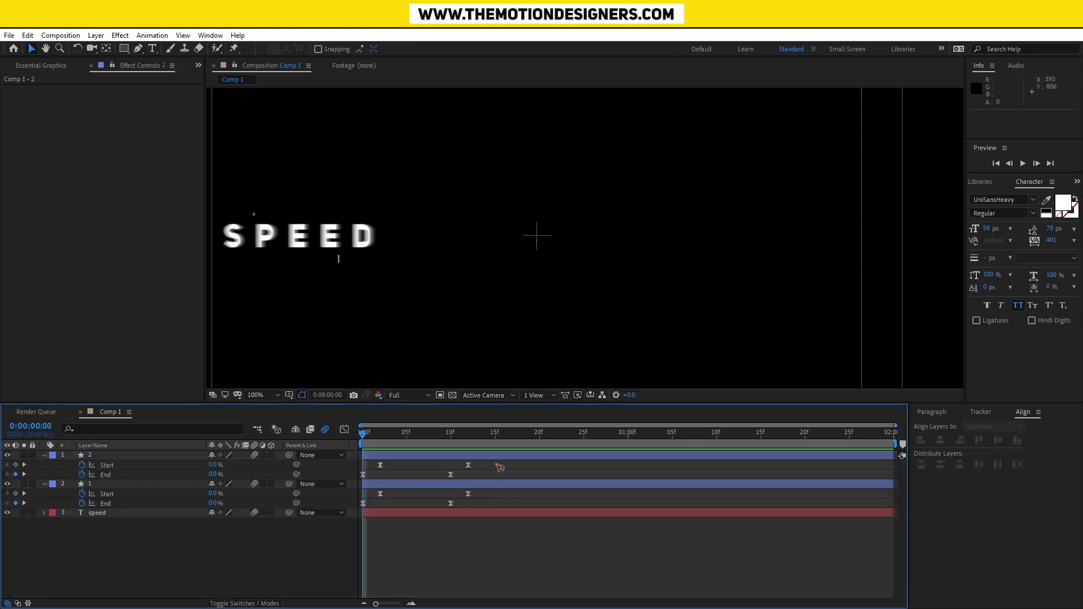
drag(496, 463, 373, 503)
click(472, 578)
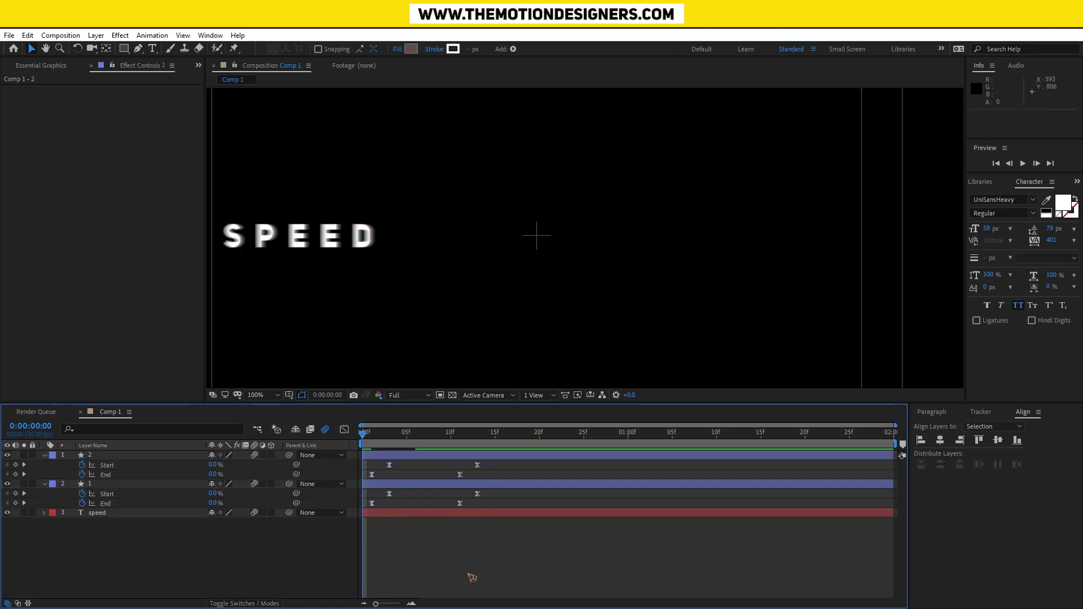
key(space)
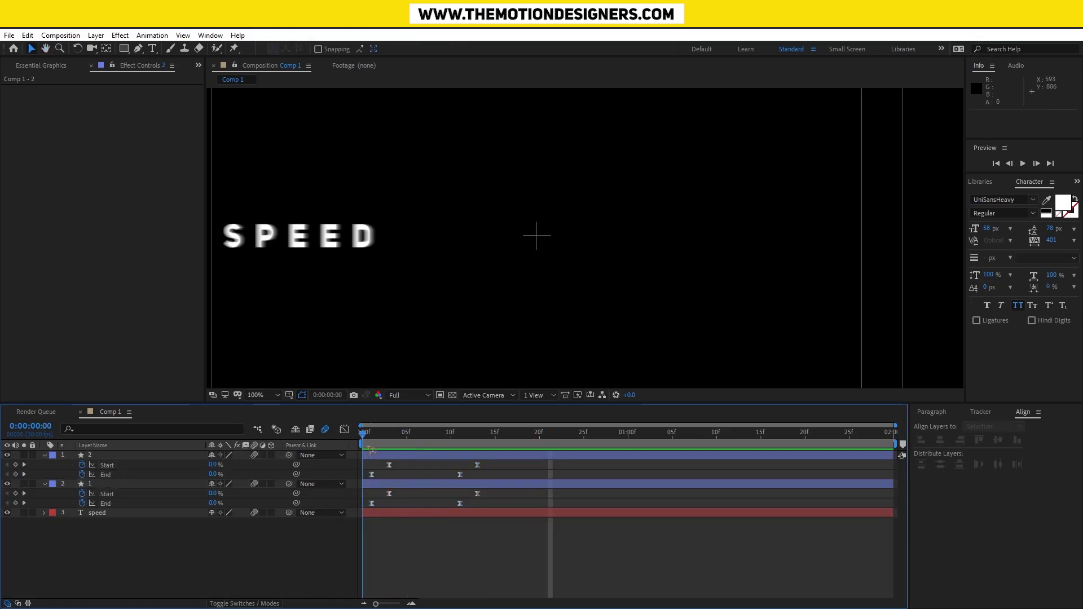
key(space)
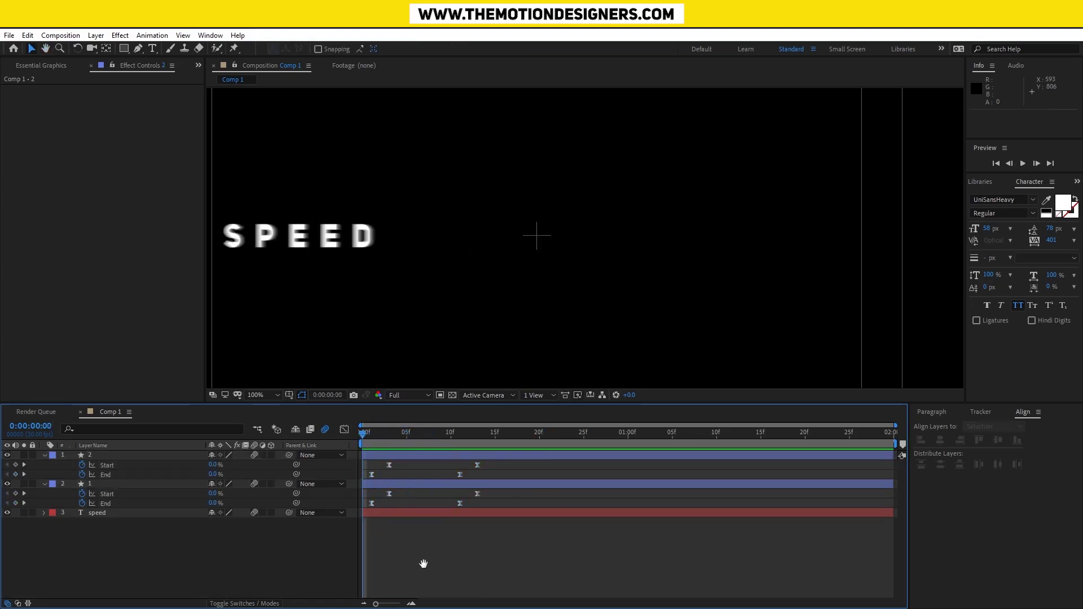
Examine the starting ends of both lines close up at frame 1
key(space)
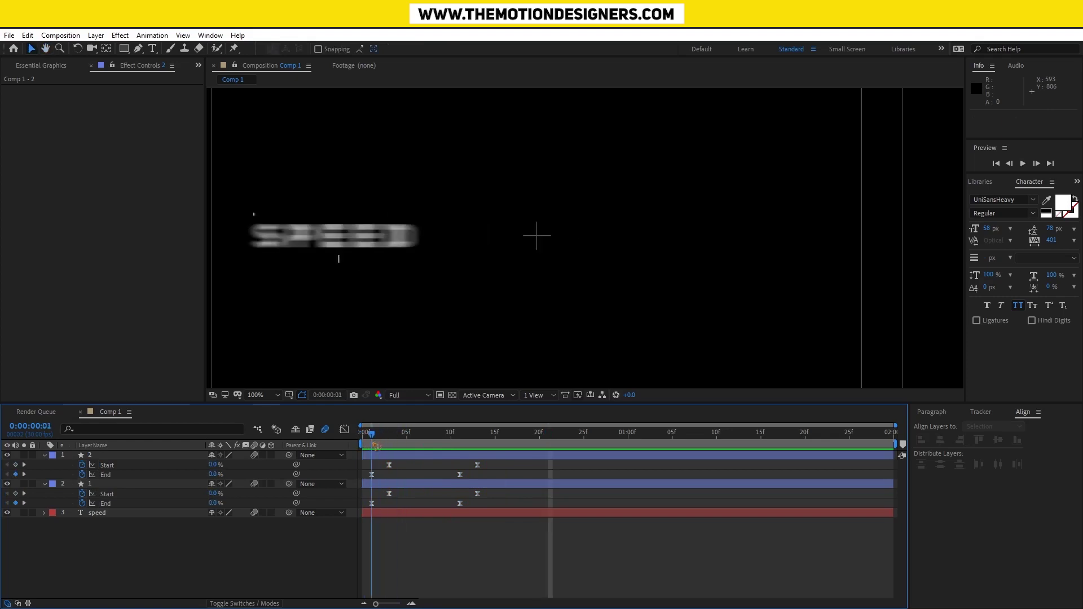
scroll(295, 288, up, 2)
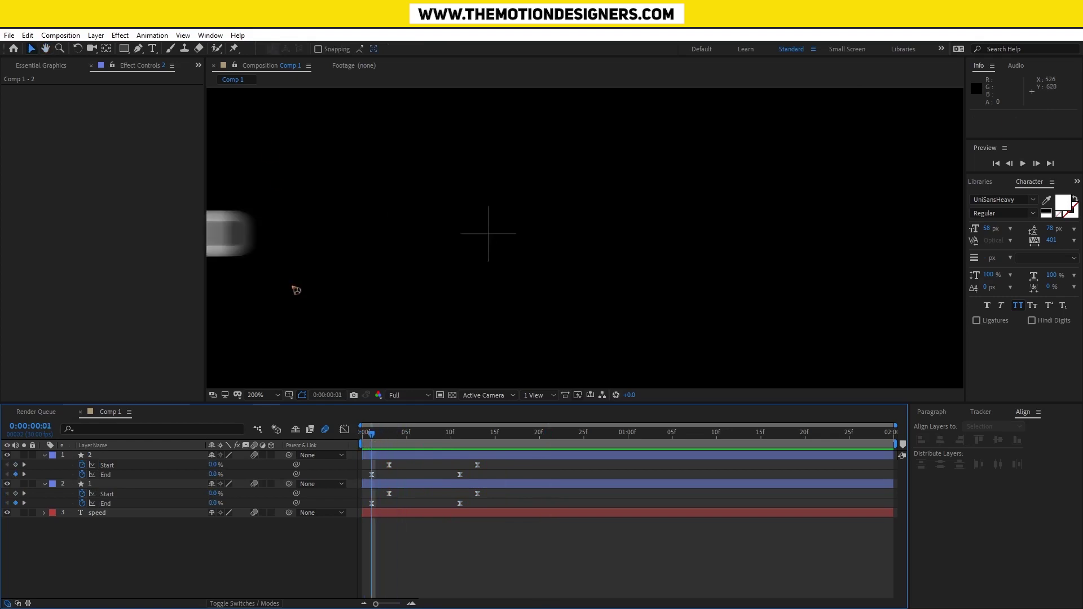
key(space)
drag(225, 312, 731, 303)
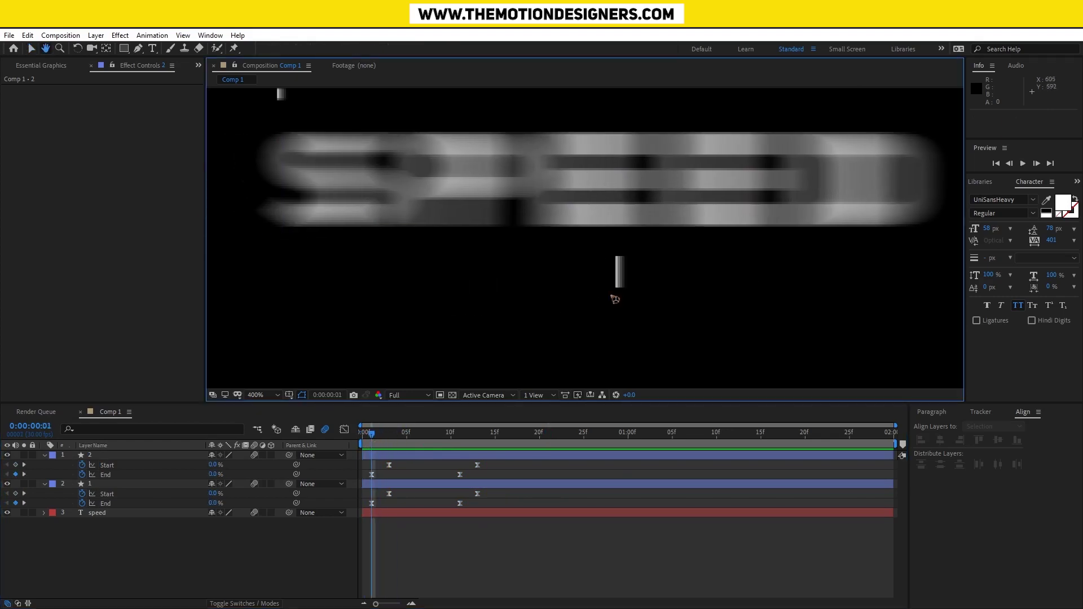
Try starting both lines' Start and End keyframes one frame earlier, at frame 0, then return them to frame 1
key(v)
drag(373, 433, 362, 436)
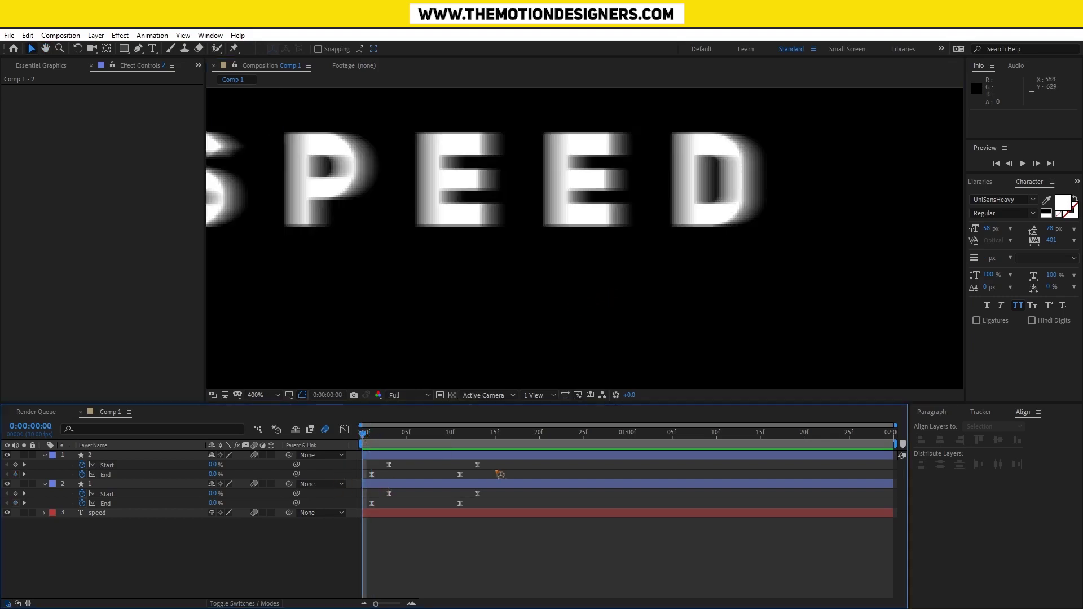
drag(496, 459, 363, 504)
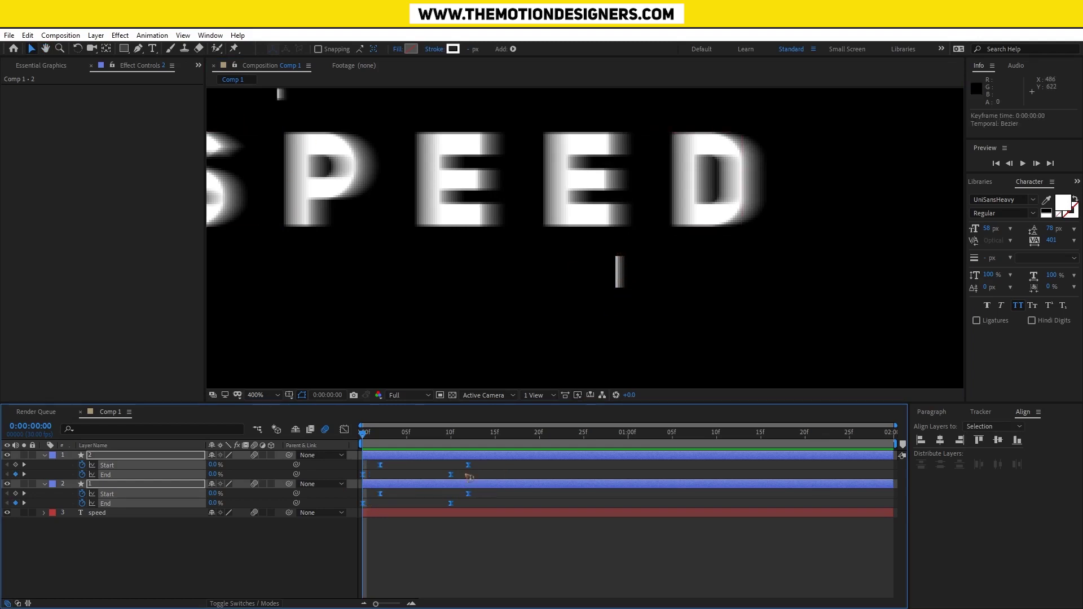
drag(457, 478, 466, 477)
scroll(423, 245, down, 6)
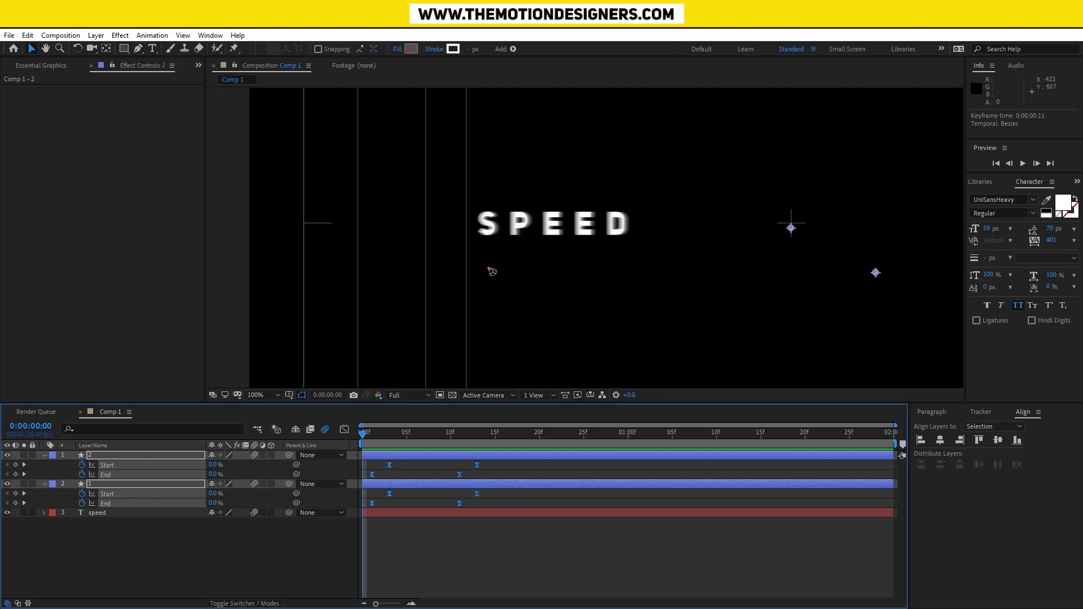
Preview the animation with the whole composition in view, stopping at frame 9
scroll(634, 317, down, 1)
click(831, 310)
drag(812, 330, 722, 330)
scroll(722, 338, up, 1)
click(493, 594)
key(space)
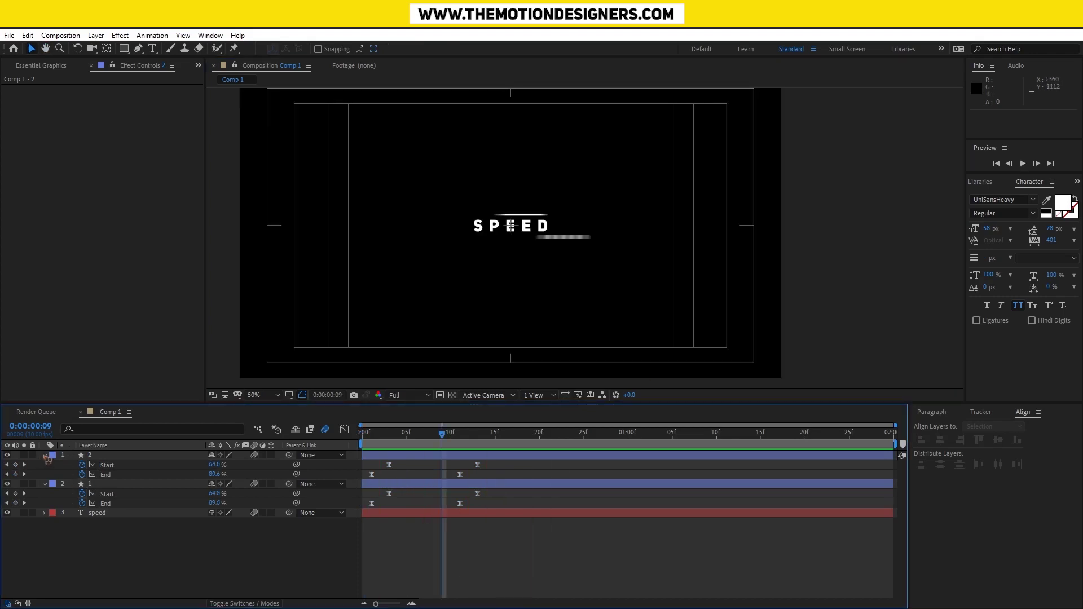
Collapse line layers 1 and 2, duplicate both, and place the copies at the top of the layer stack
click(46, 455)
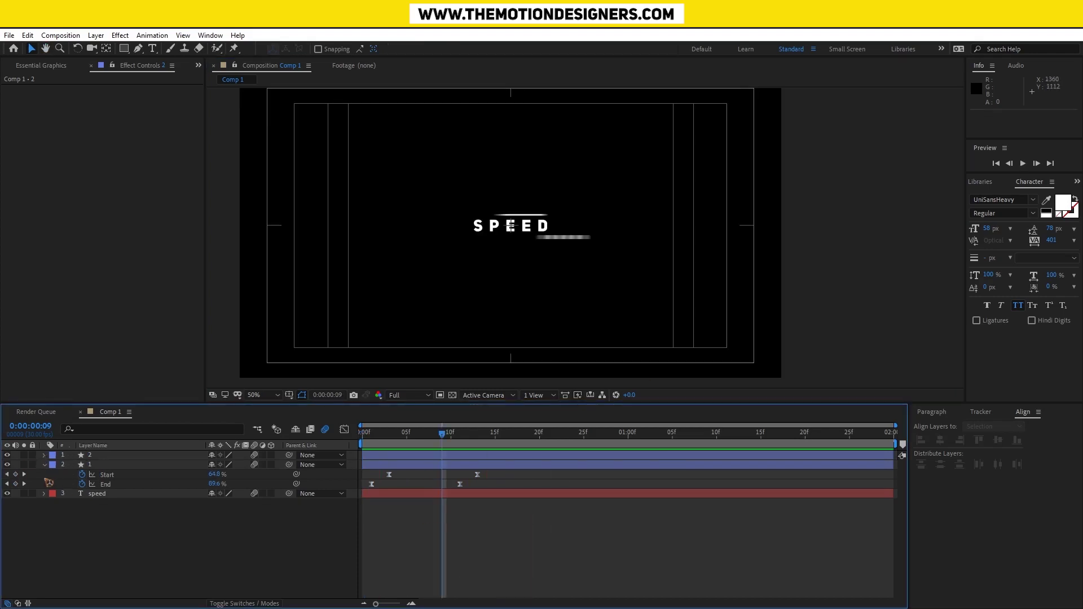
click(44, 465)
click(92, 465)
click(107, 456)
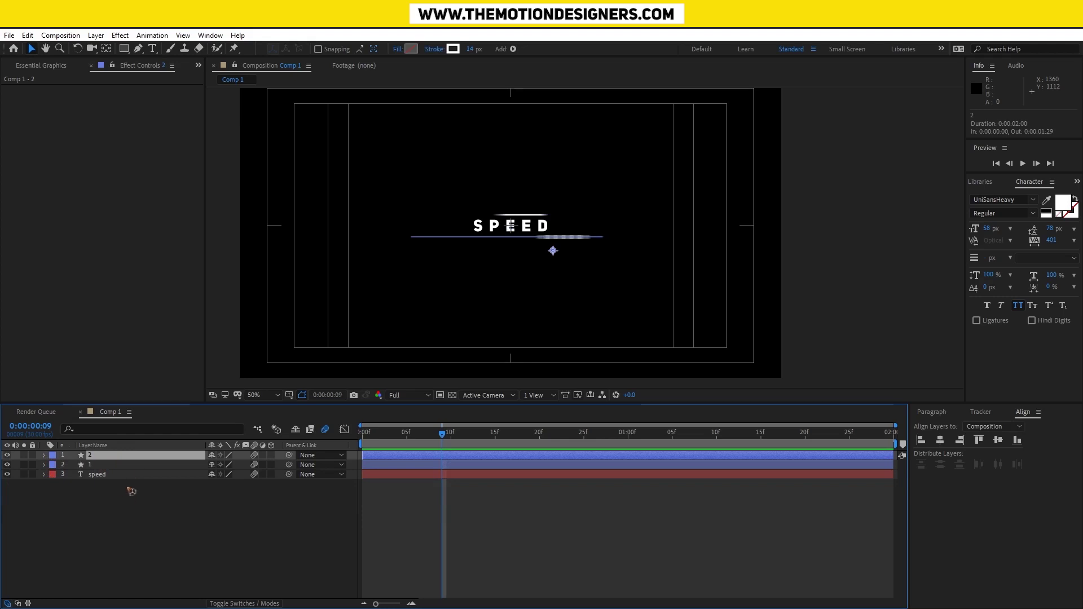
shift+click(100, 464)
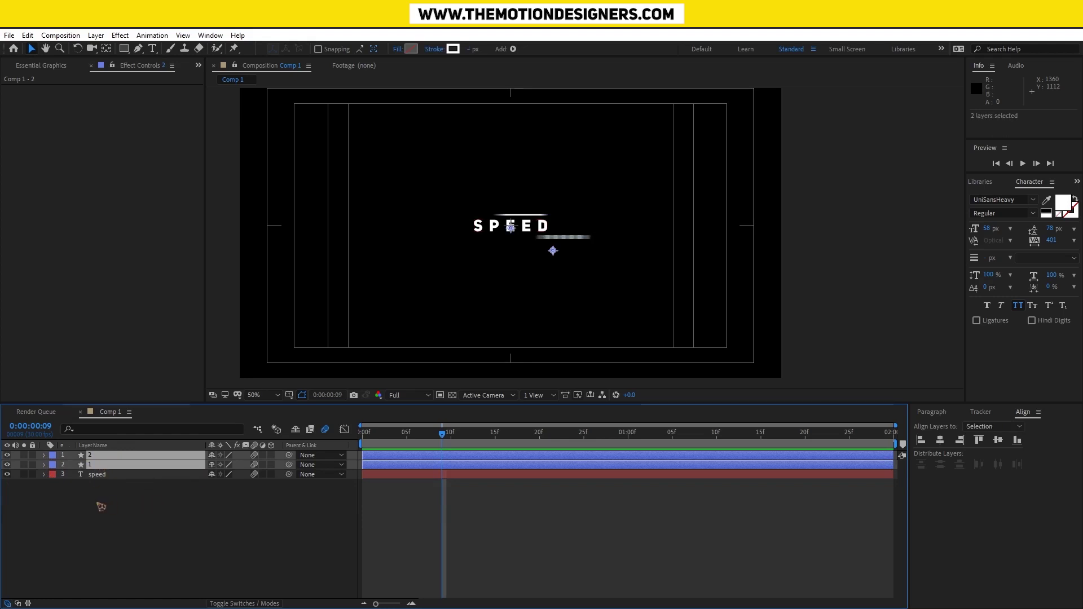
key(ctrl+d)
drag(109, 477, 106, 461)
Move line 3 down to Position 960, 588 and nudge it 10 px to the left
scroll(578, 280, up, 2)
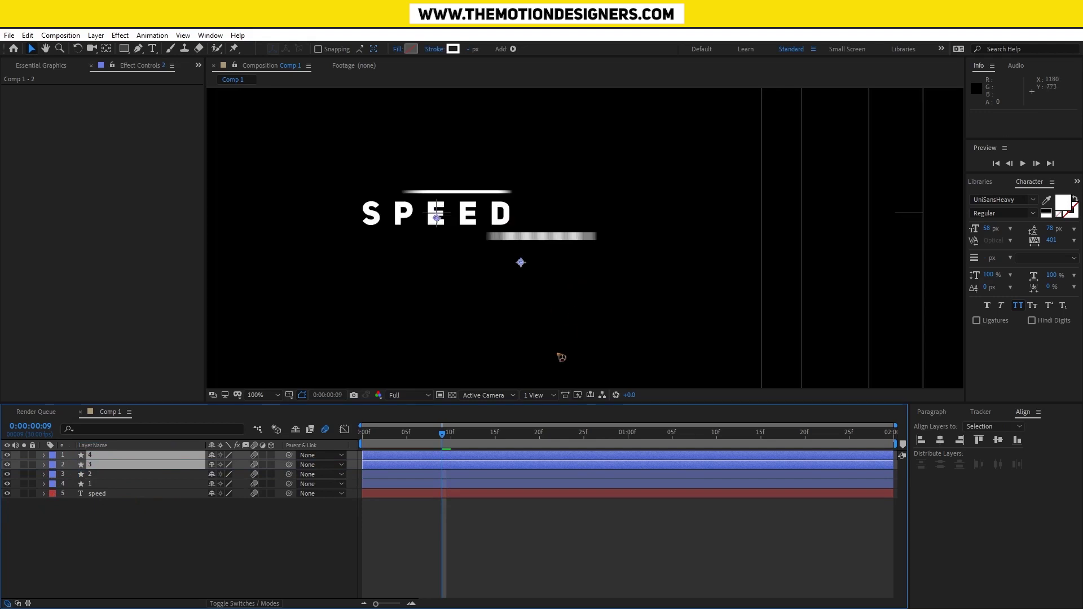
click(129, 593)
click(101, 466)
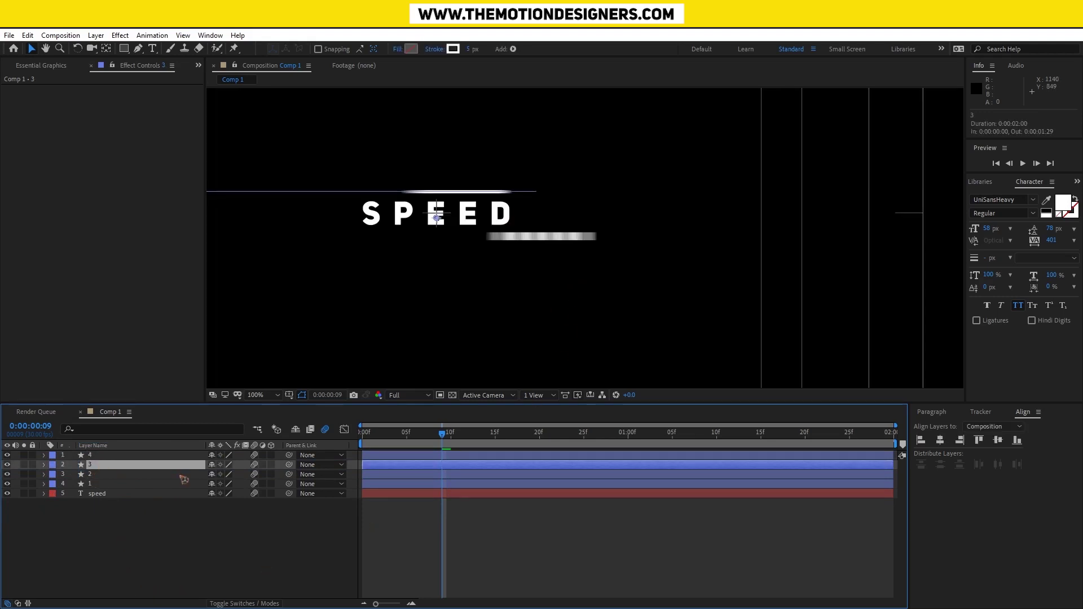
key(shift+Down)
key(shift+Down)
key(shift+Down)
key(shift+Down)
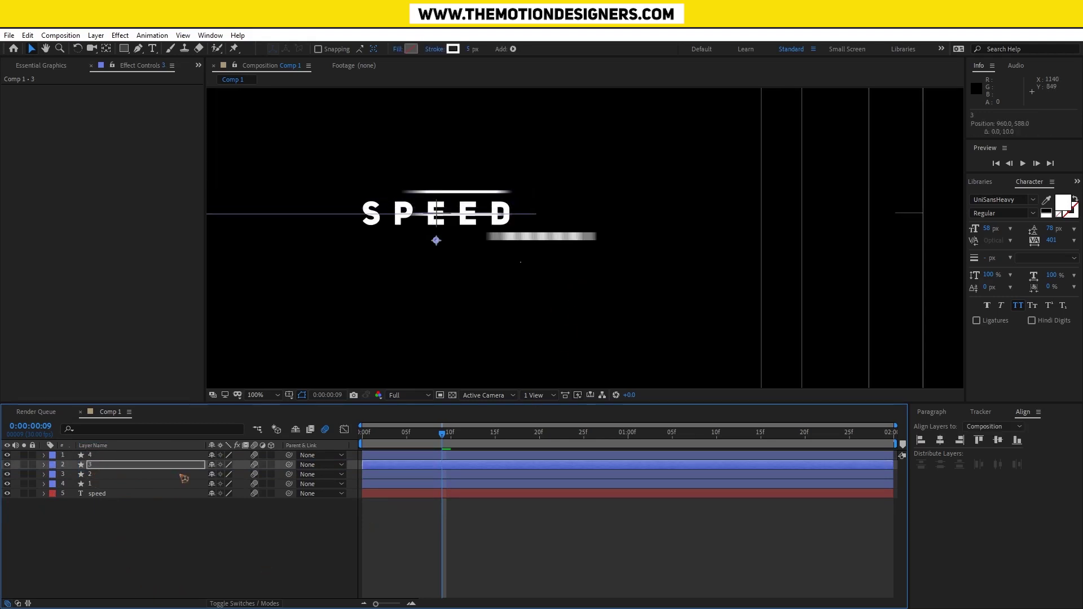
key(Left)
key(Left)
key(Left)
key(Left)
key(Left)
key(Left)
key(Left)
key(Left)
key(Left)
key(Left)
Move line 4 up and to the left, placing it at Position 1020, 577
click(106, 457)
key(Up)
key(Up)
key(Up)
key(Up)
key(Up)
key(Up)
key(Up)
key(Up)
key(Up)
key(Up)
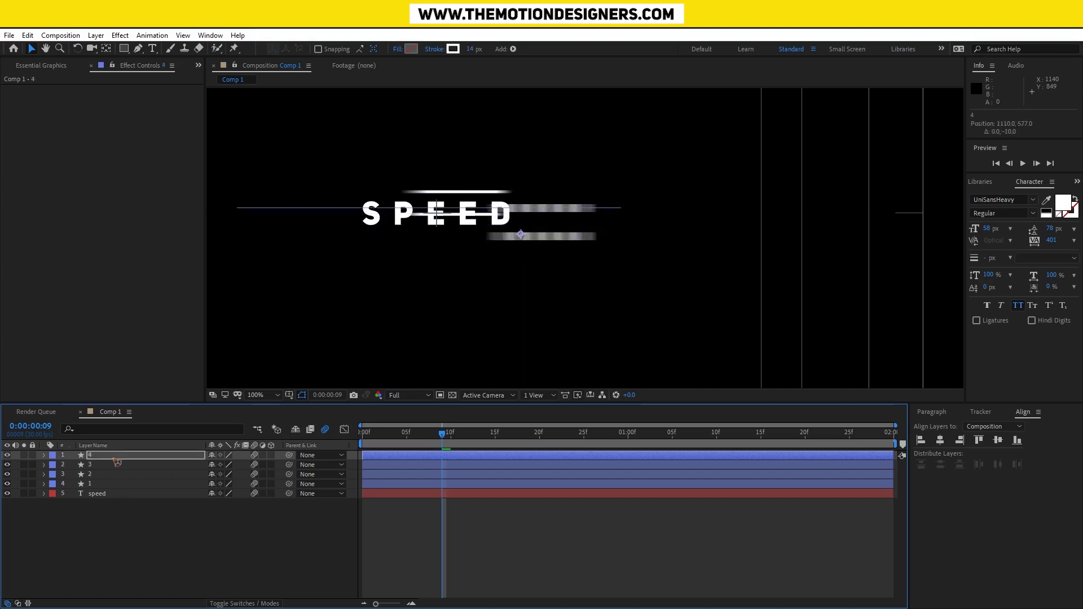
key(shift+Left)
key(shift+Left)
key(shift+Left)
key(shift+Left)
key(shift+Left)
key(shift+Left)
key(shift+Left)
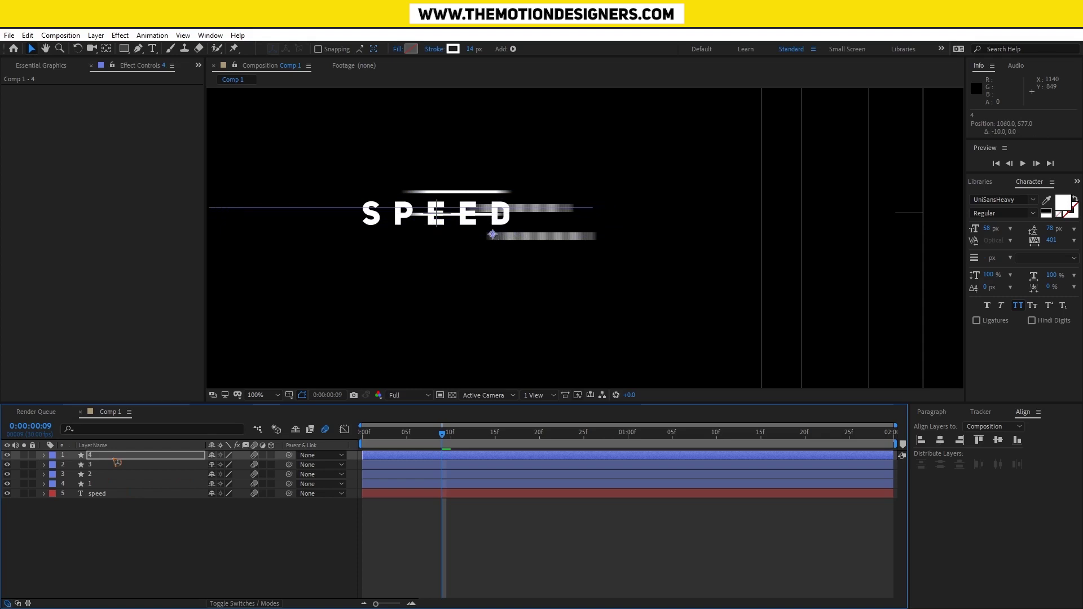
key(shift+Left)
key(shift+Left)
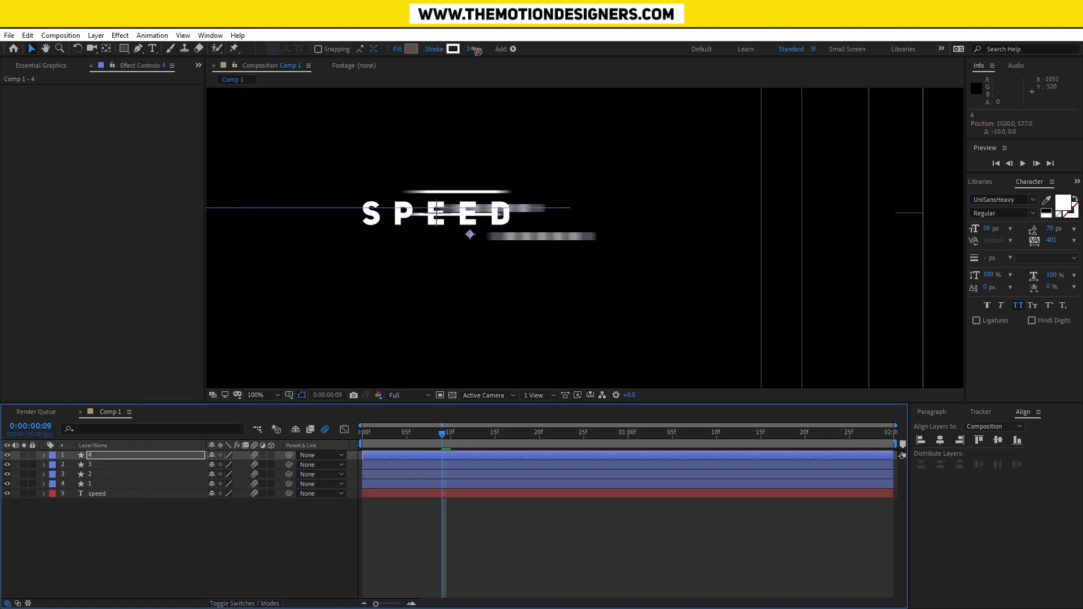
Thin line 4's stroke and set line 3's stroke width to 7 px
drag(477, 51, 468, 50)
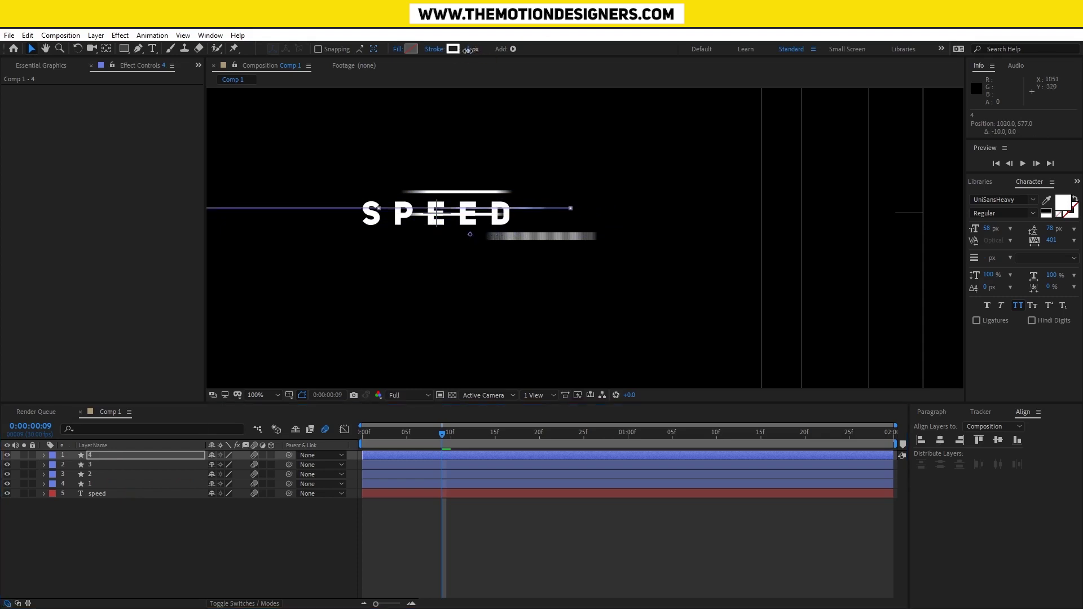
click(121, 467)
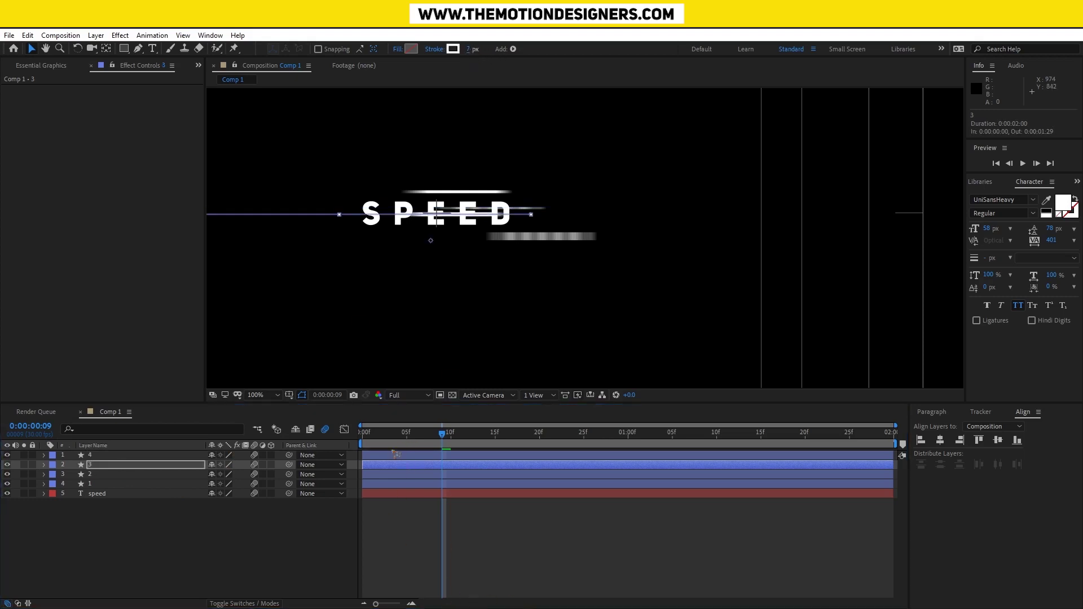
Duplicate lines 3 and 4 as 5 and 6, stagger the four layers to start at frames 2 to 5, and preview them
drag(390, 468, 284, 517)
click(561, 573)
key(space)
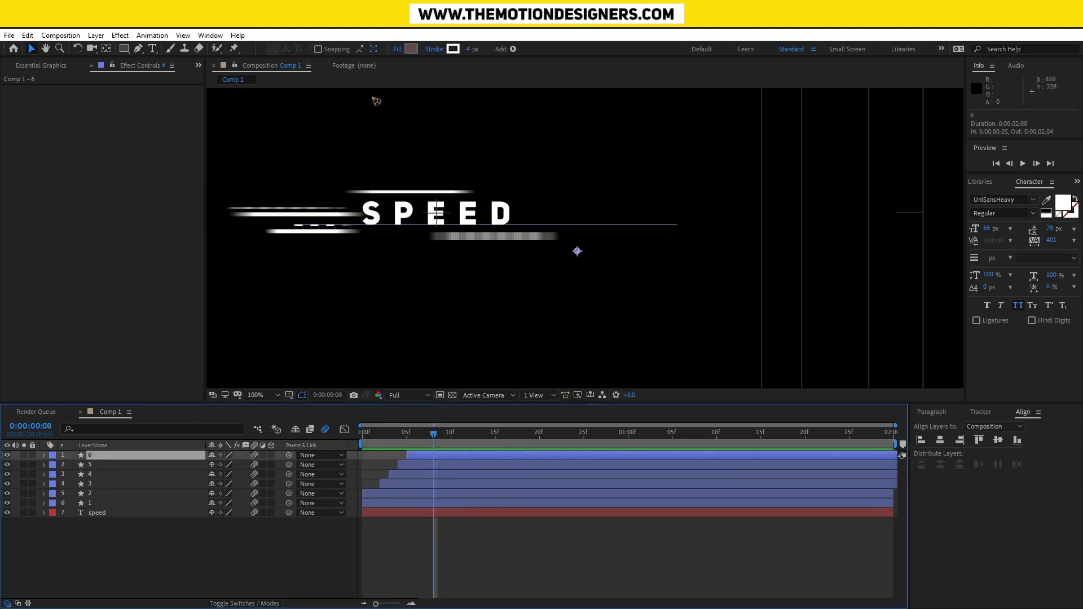
Set line 6's stroke width to 10 px and move it up and left to Position 1130, 587
drag(469, 49, 477, 50)
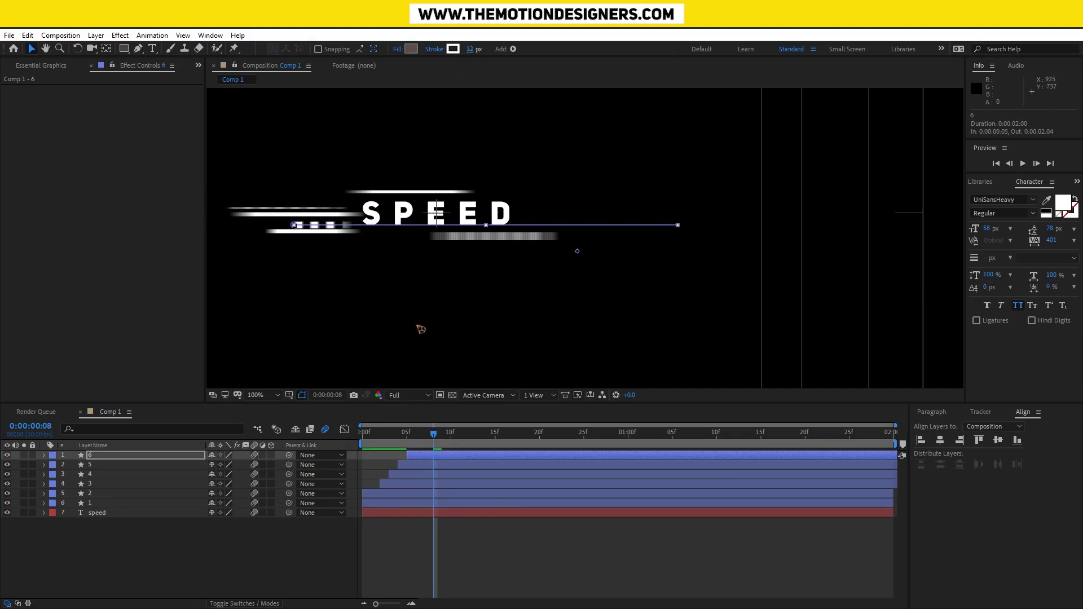
click(107, 552)
click(113, 457)
key(shift+Up)
key(Return)
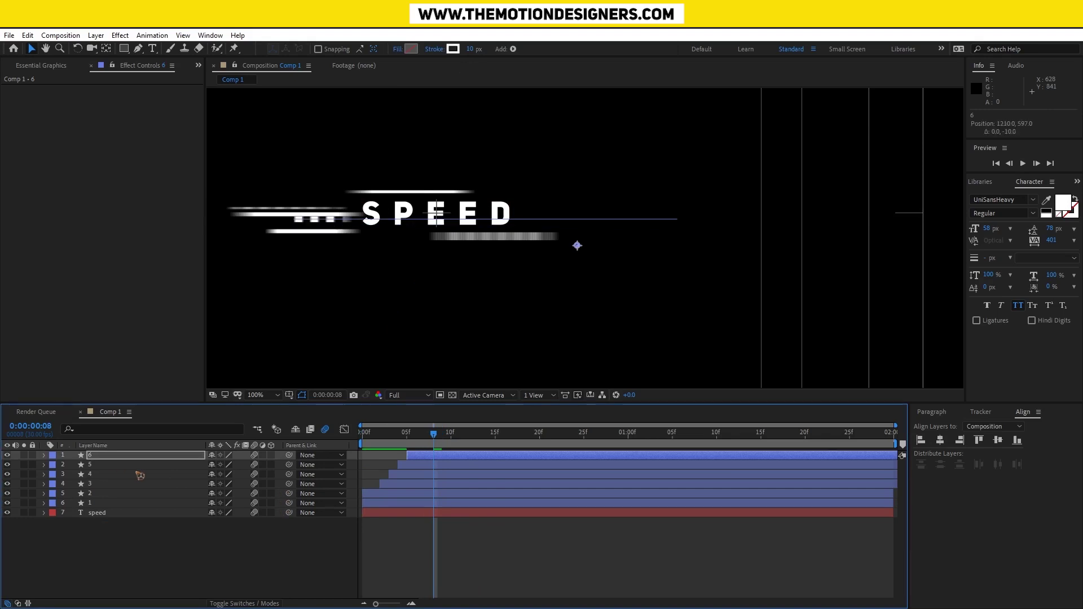
key(shift+Left)
key(shift+Left)
key(shift+Left)
key(shift+Left)
key(shift+Left)
key(shift+Left)
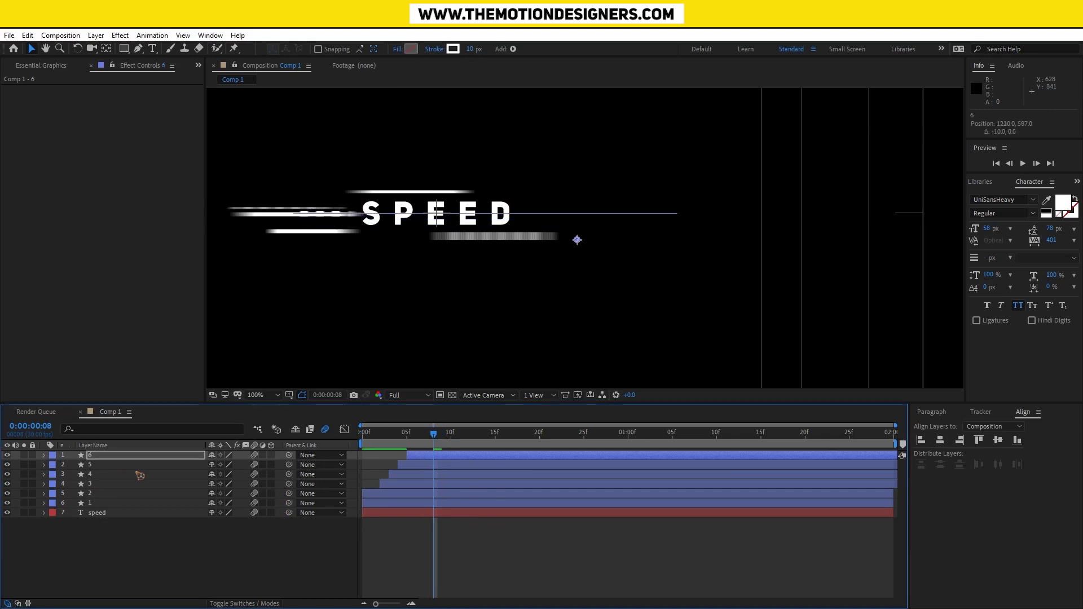
key(shift+Left)
key(shift+Left)
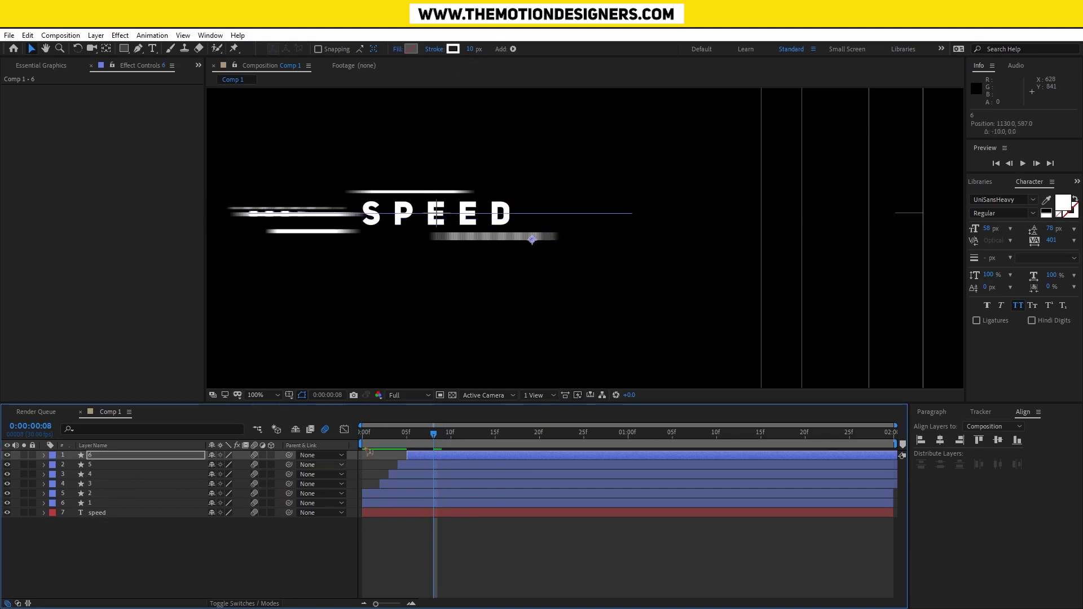
Preview the animation and shift layer 6 to start at frame 0
key(Home)
key(space)
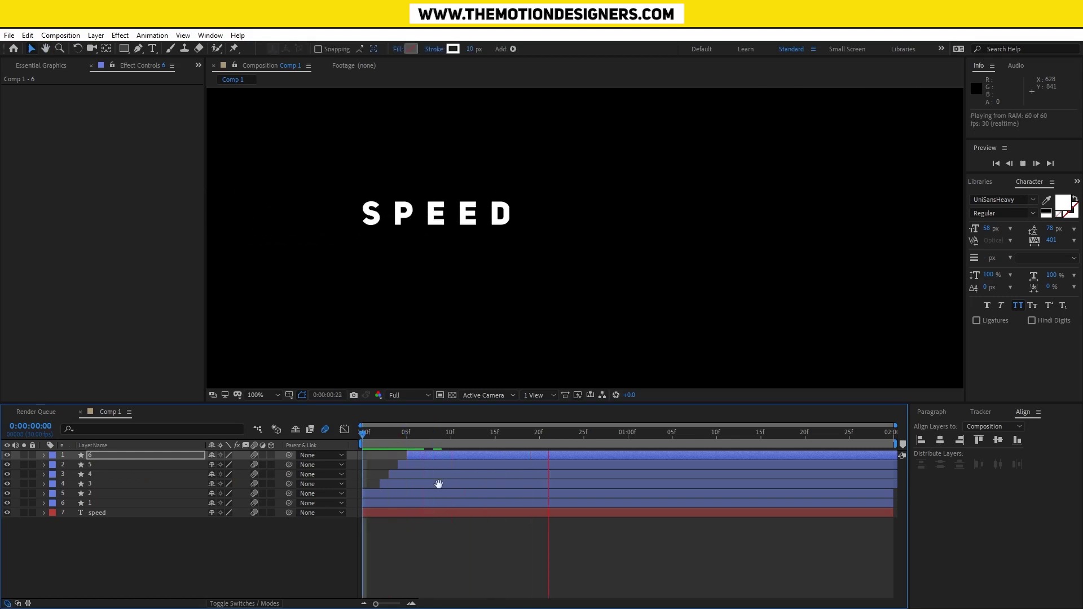
key(space)
key(space)
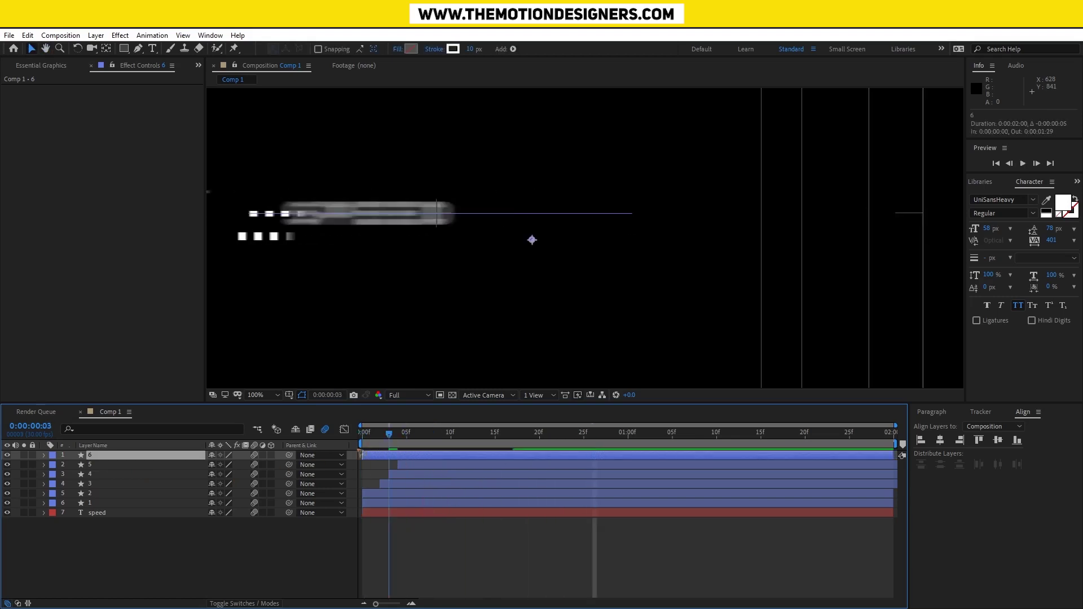
key(space)
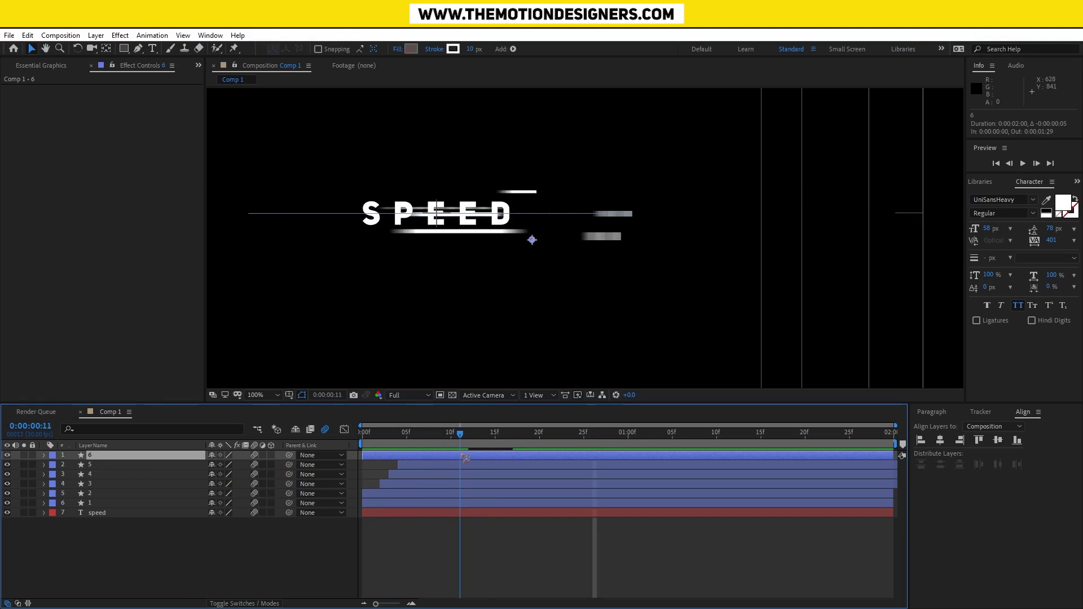
Shift layer 5 to start at frame 1 and layer 4 at frame 2, and preview the timing
drag(421, 466, 391, 474)
drag(444, 435, 471, 454)
click(555, 528)
key(comma)
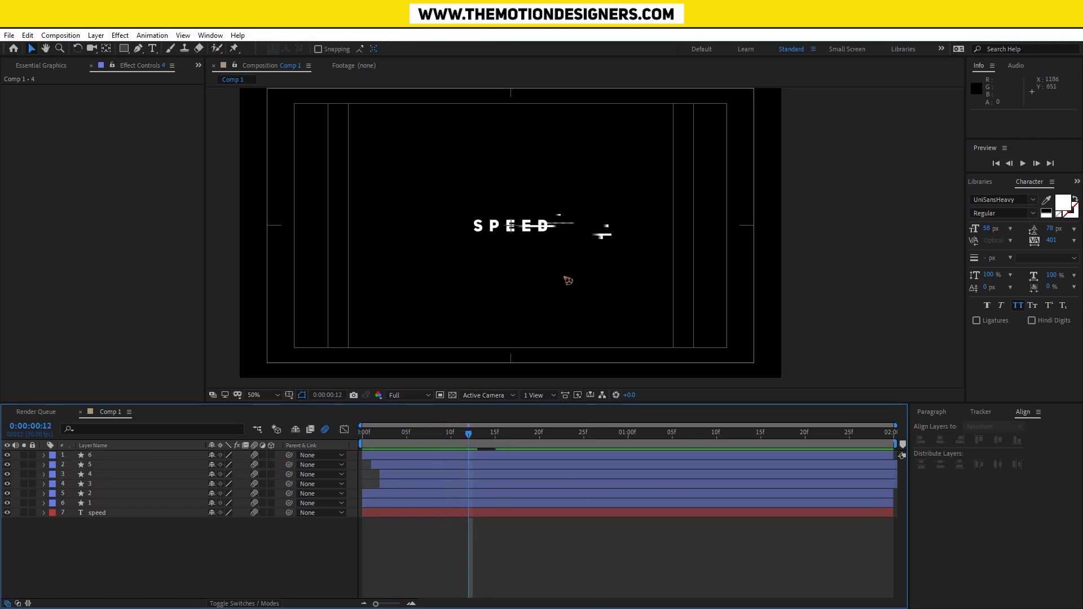
key(Home)
key(space)
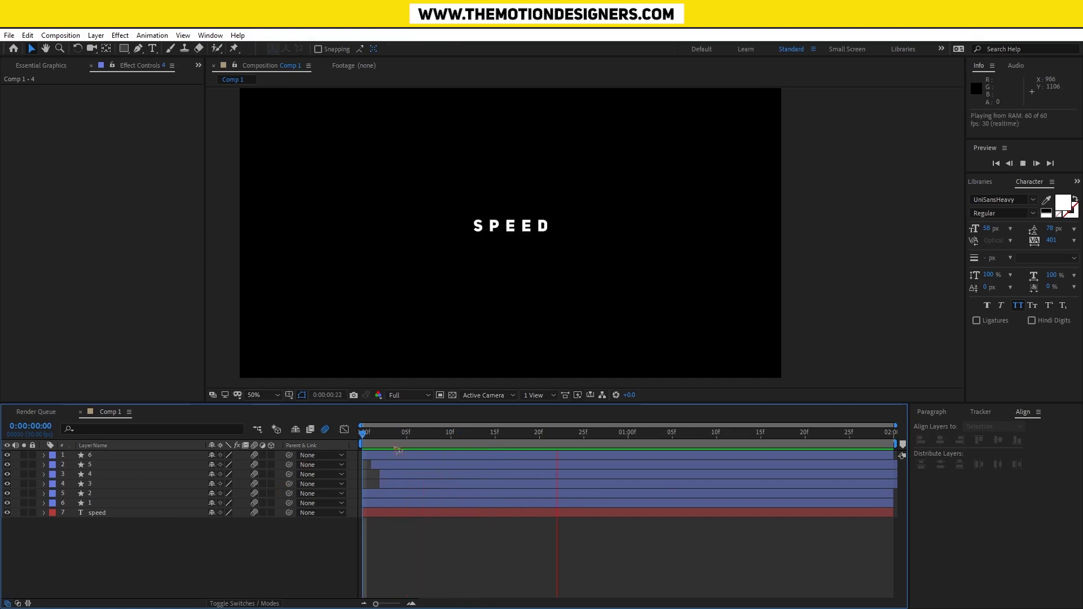
key(space)
At frame 9, move lines 5 and 6 up together by 20 px
mouse_move(362, 436)
mouse_down()
mouse_move(427, 452)
mouse_move(359, 469)
mouse_move(454, 473)
mouse_move(447, 480)
mouse_up()
scroll(629, 273, up, 2)
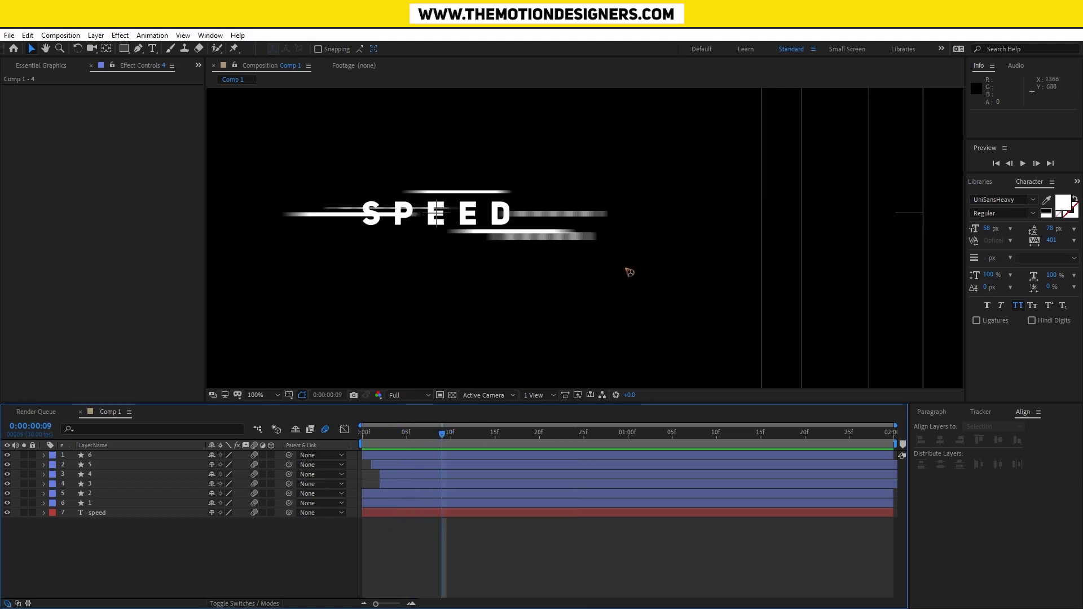
drag(533, 273, 595, 233)
key(shift+Up)
key(shift+Up)
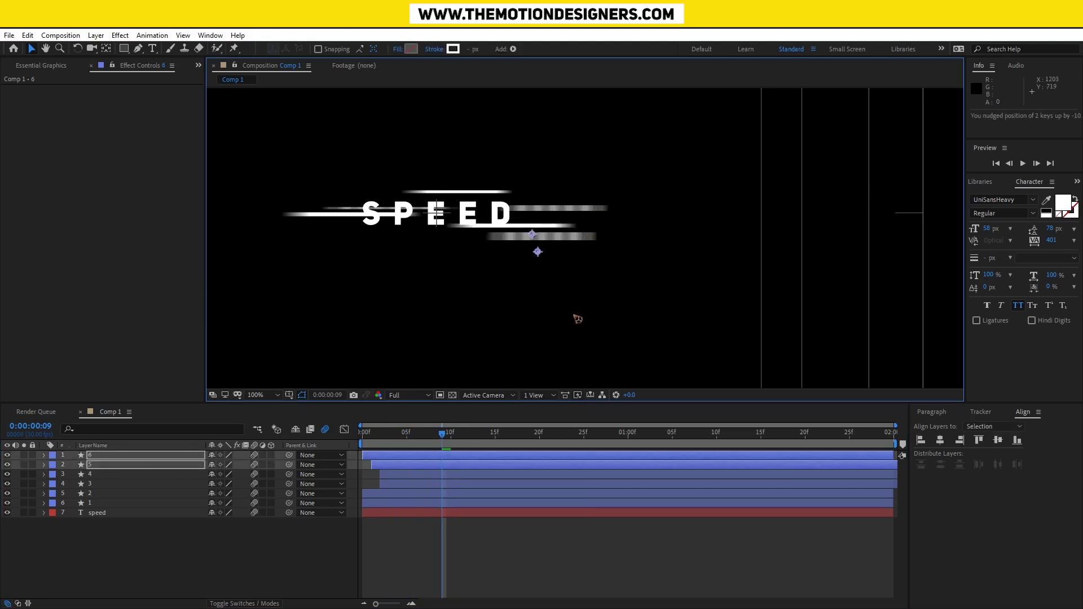
click(555, 338)
drag(573, 289, 620, 231)
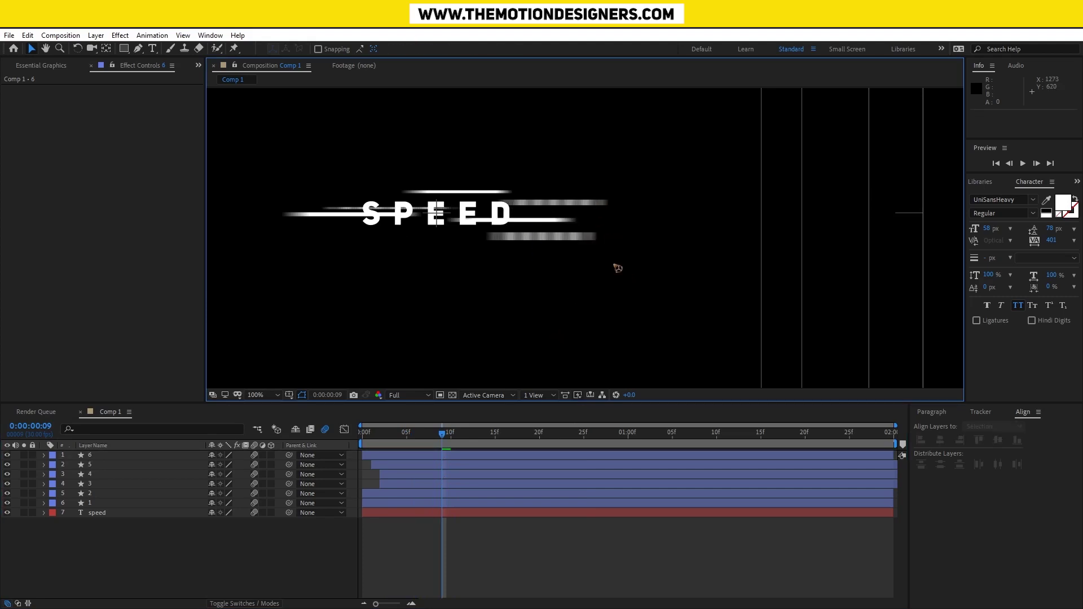
Raise dashed line 2 by 10 px to Position 1110, 617
click(102, 504)
click(102, 496)
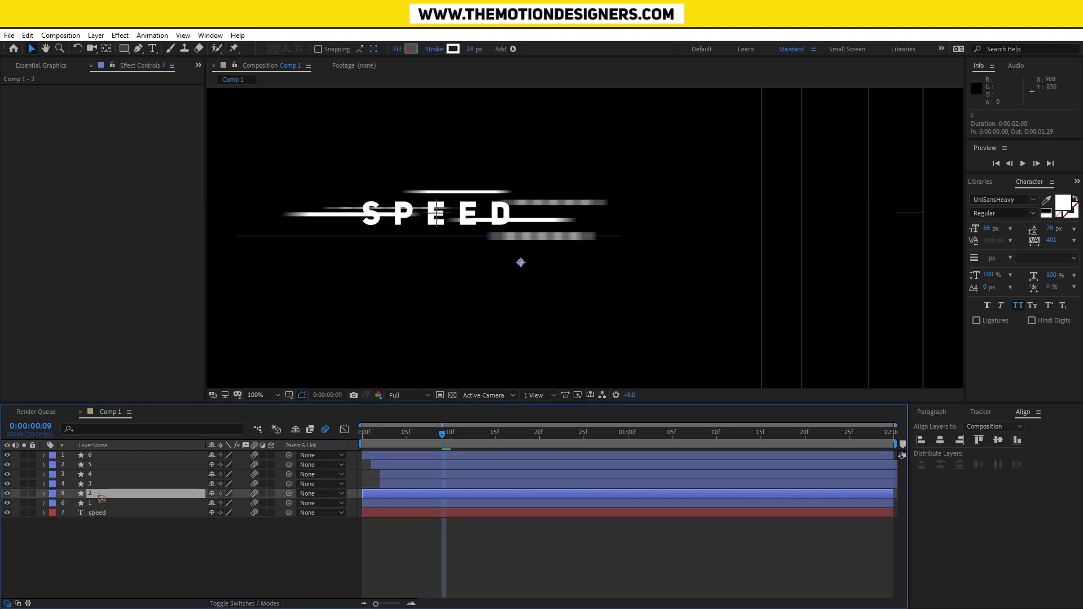
key(shift+Up)
key(Return)
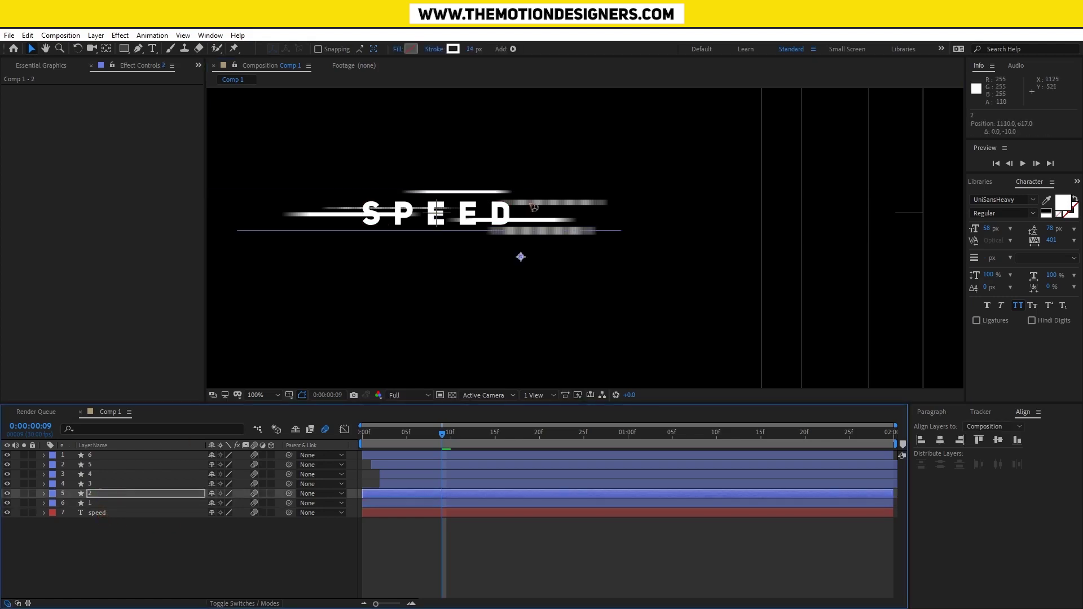
click(565, 226)
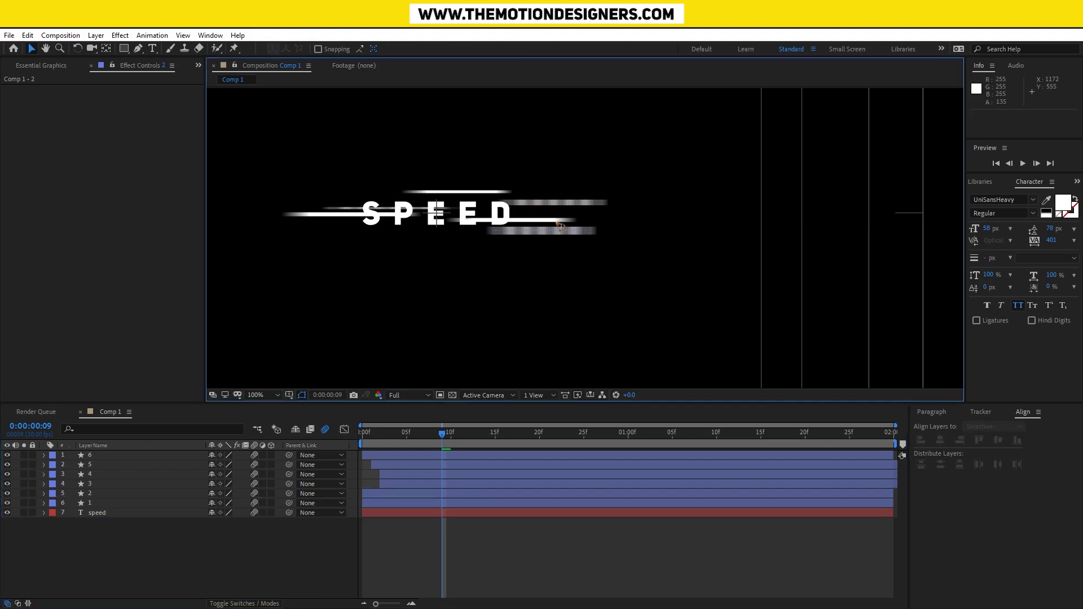
Reduce the stroke width of line 5 to make it thinner
click(102, 494)
click(105, 485)
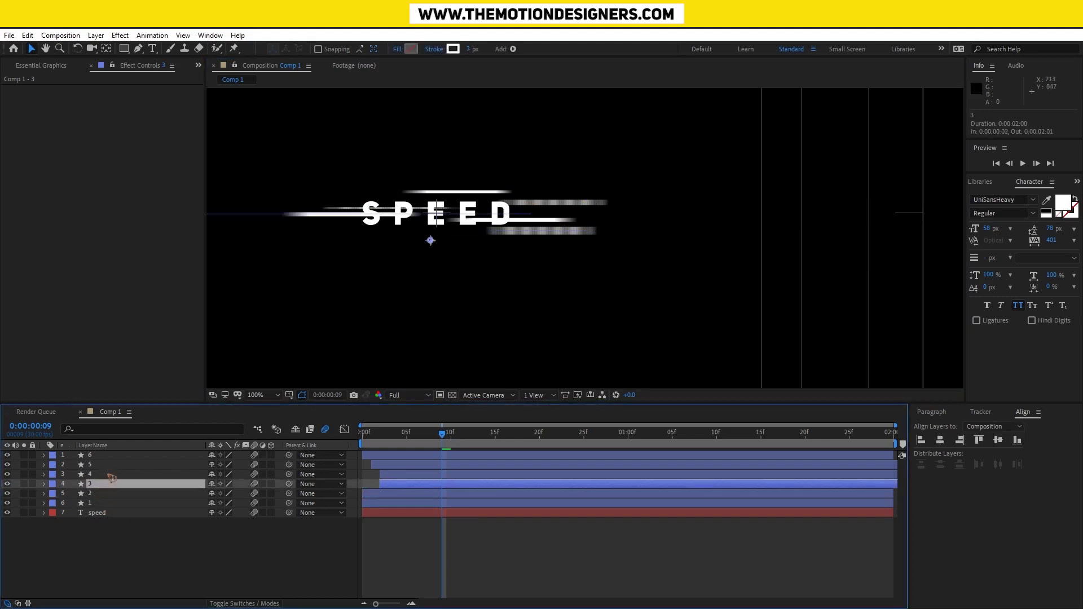
click(110, 475)
click(110, 466)
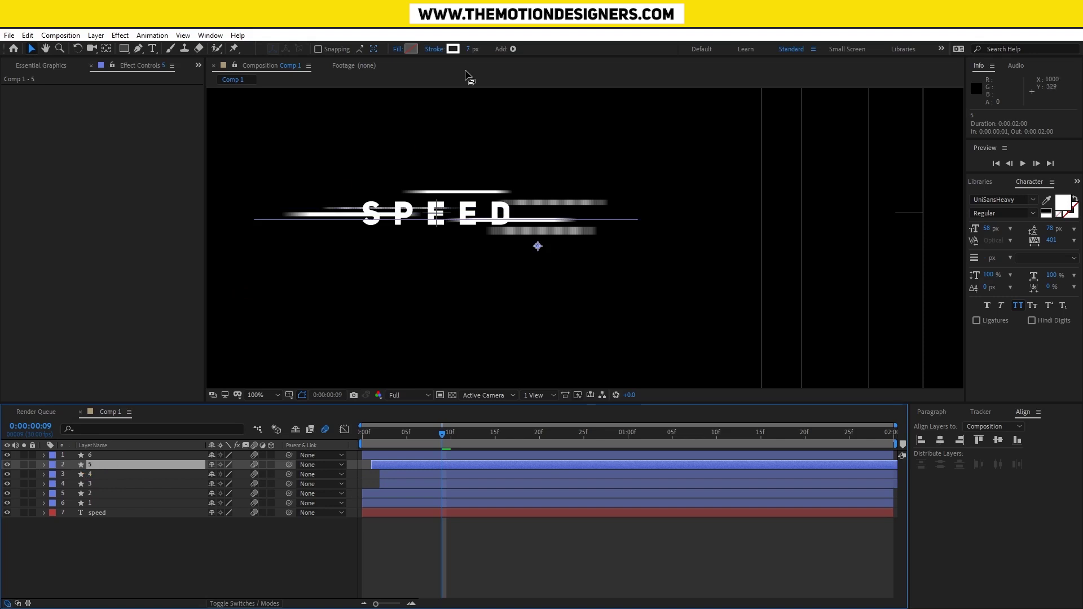
key(Return)
drag(464, 53, 465, 53)
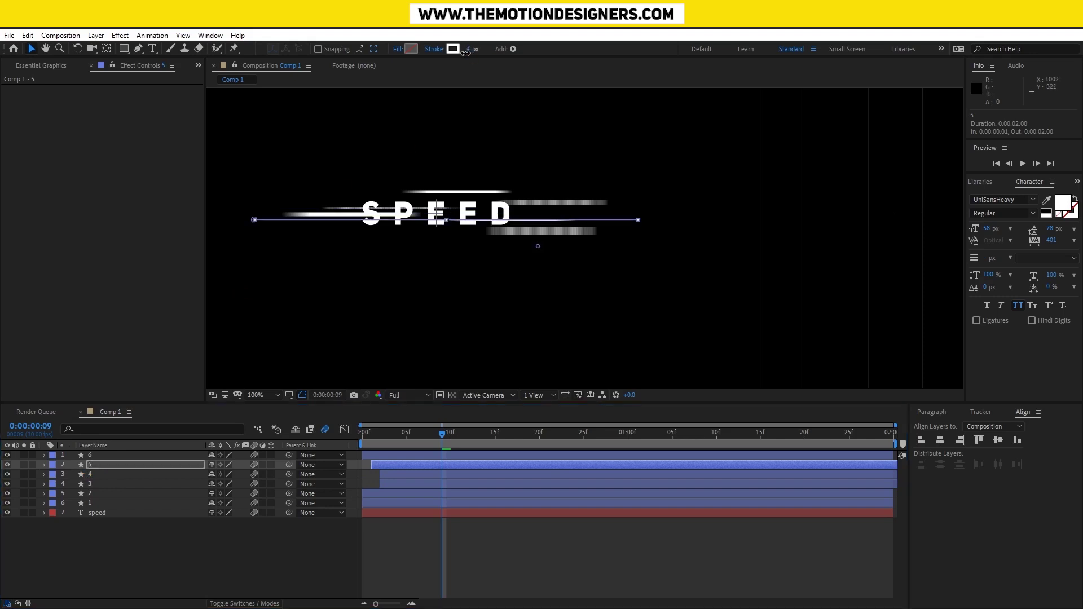
click(560, 560)
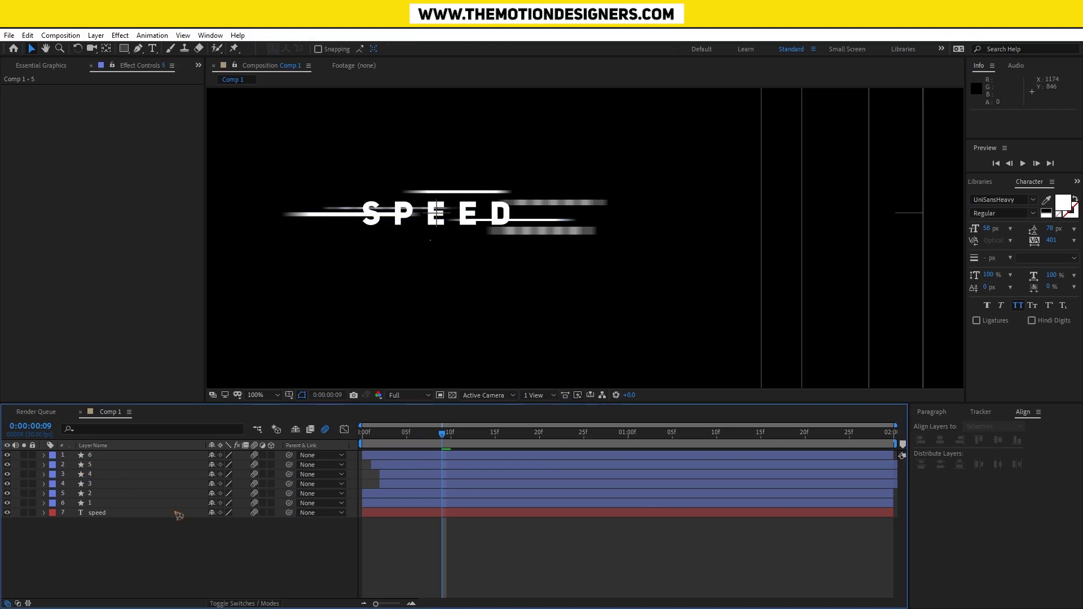
Edit the path of dashed line 6 and pull in its right end to shorten it to about 79% of its width
key(space)
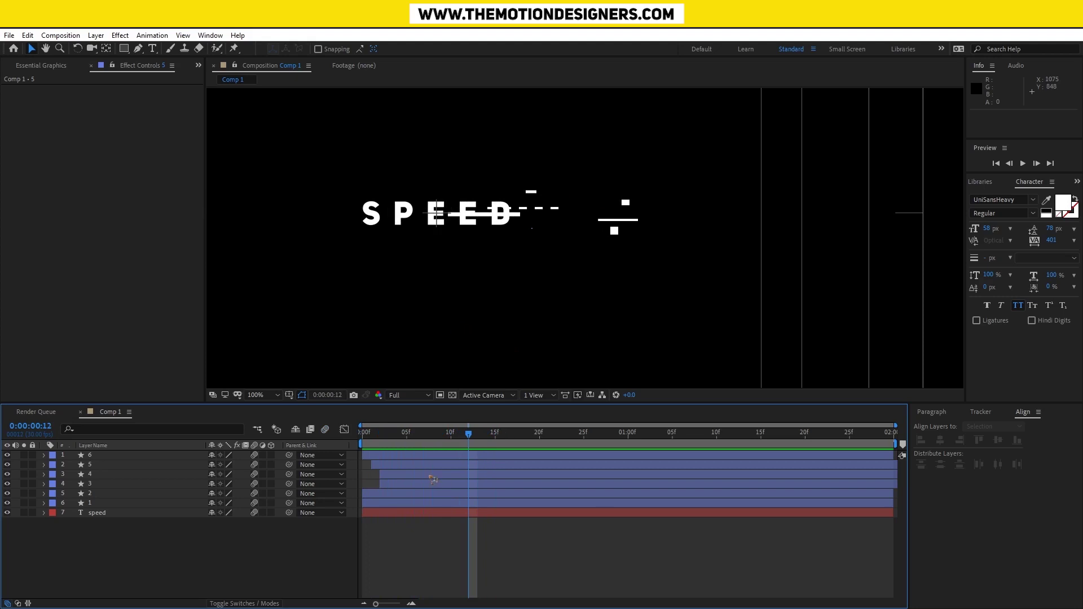
click(107, 457)
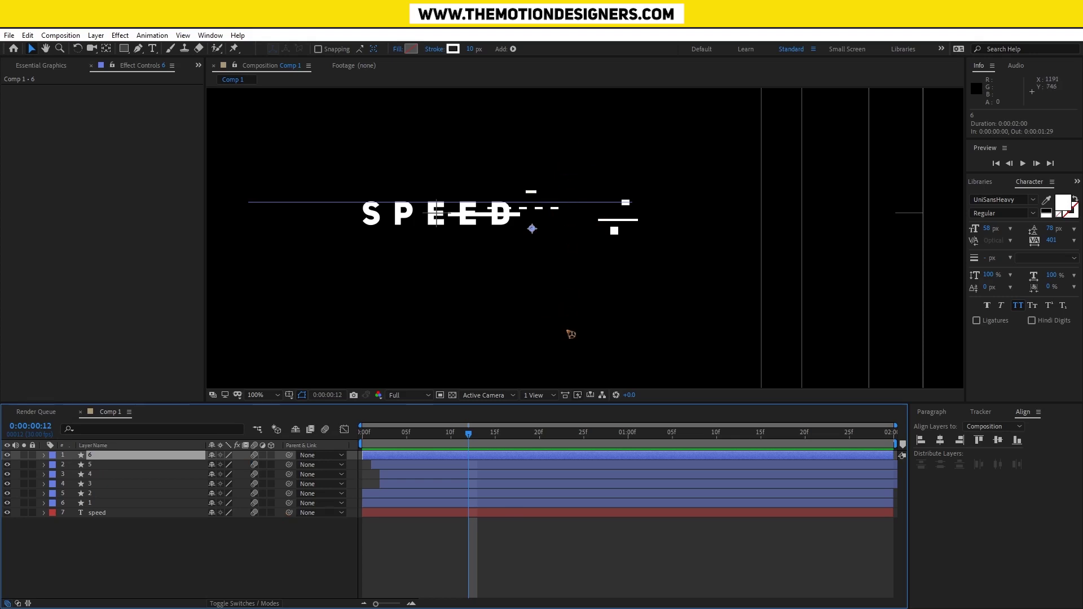
click(45, 455)
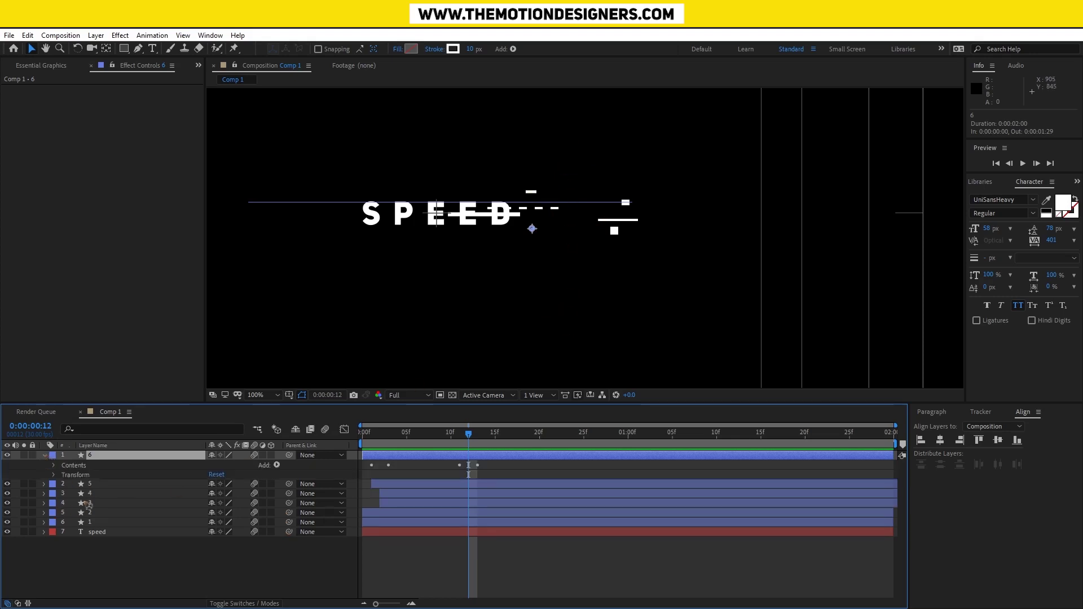
click(53, 465)
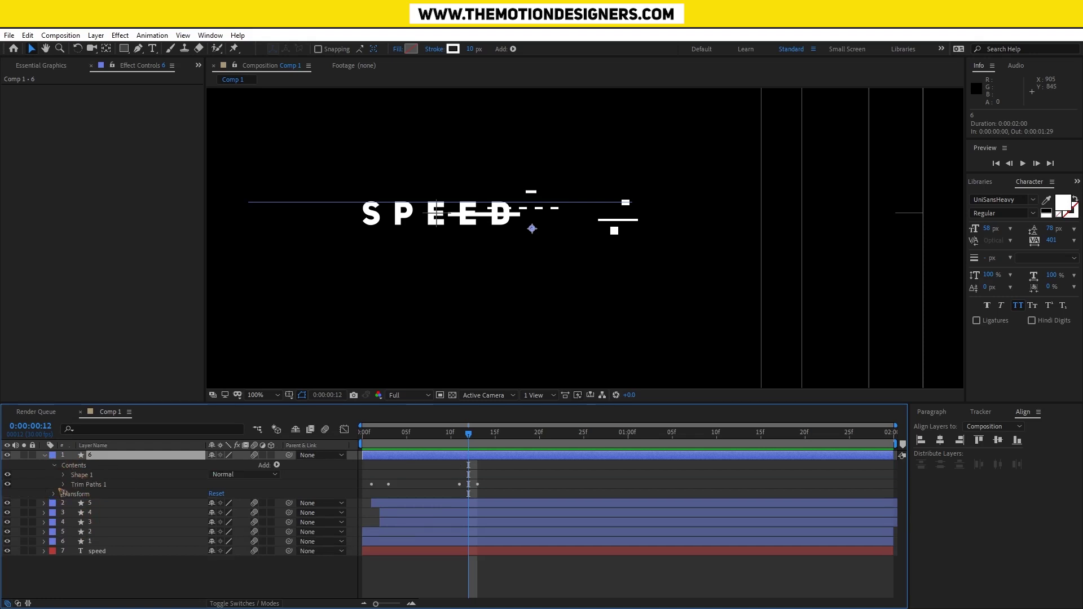
click(63, 475)
click(73, 495)
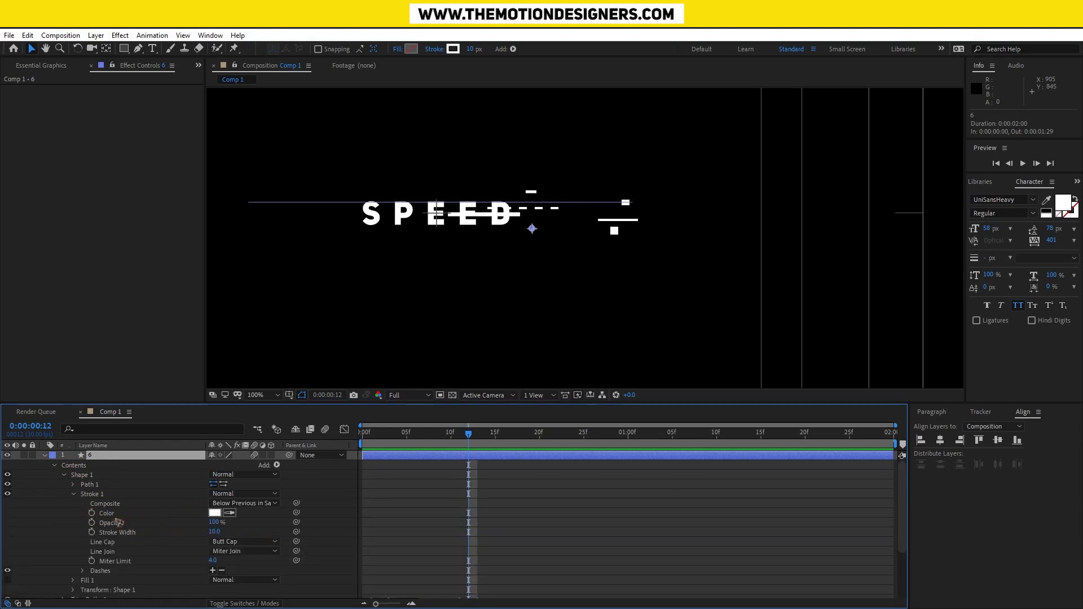
click(73, 485)
click(107, 495)
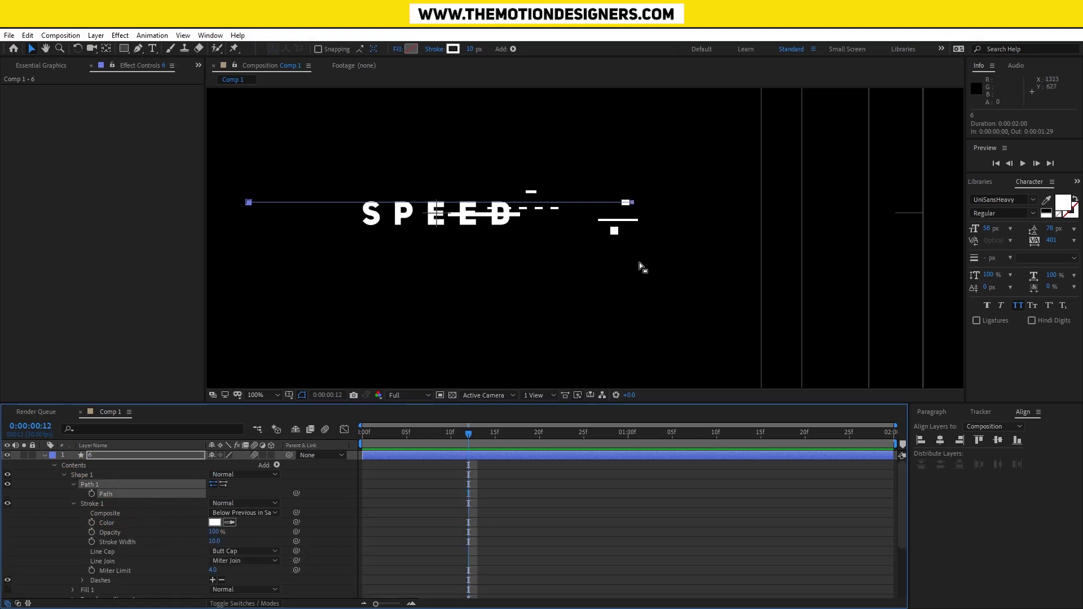
click(634, 205)
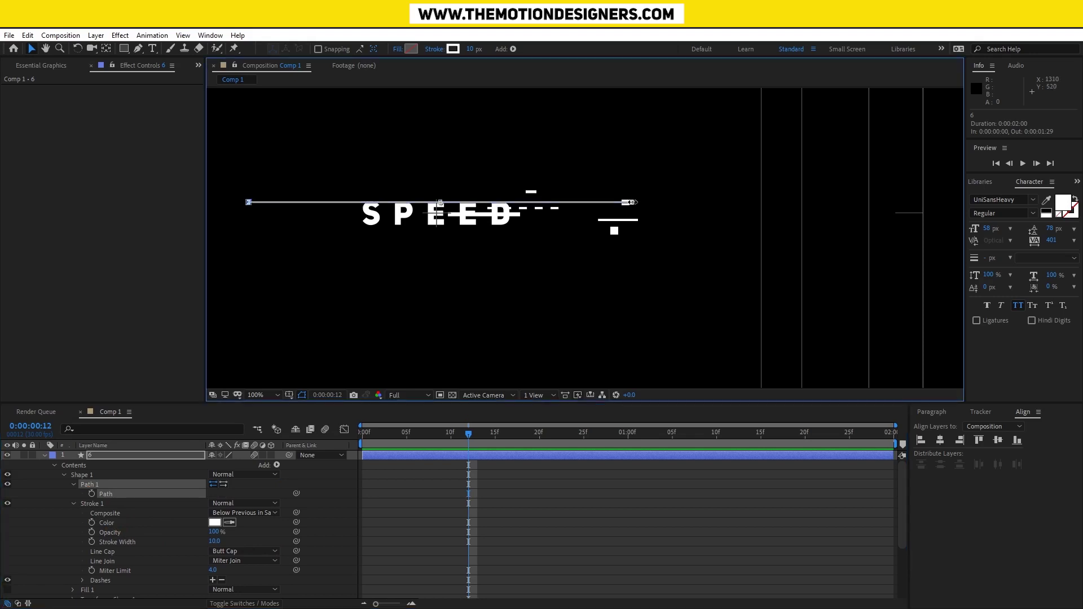
drag(634, 202, 554, 202)
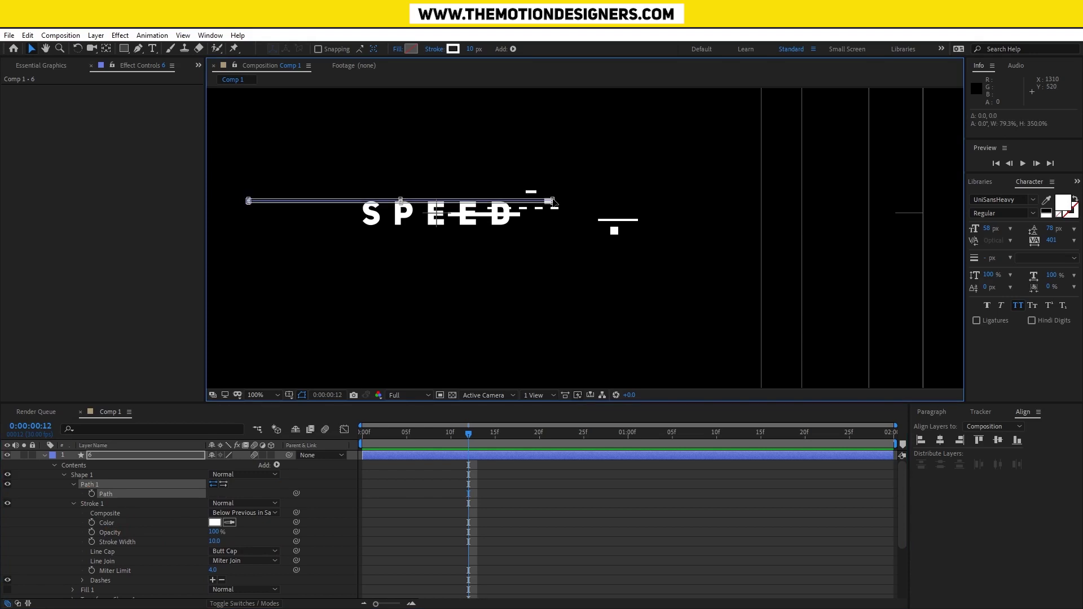
click(544, 556)
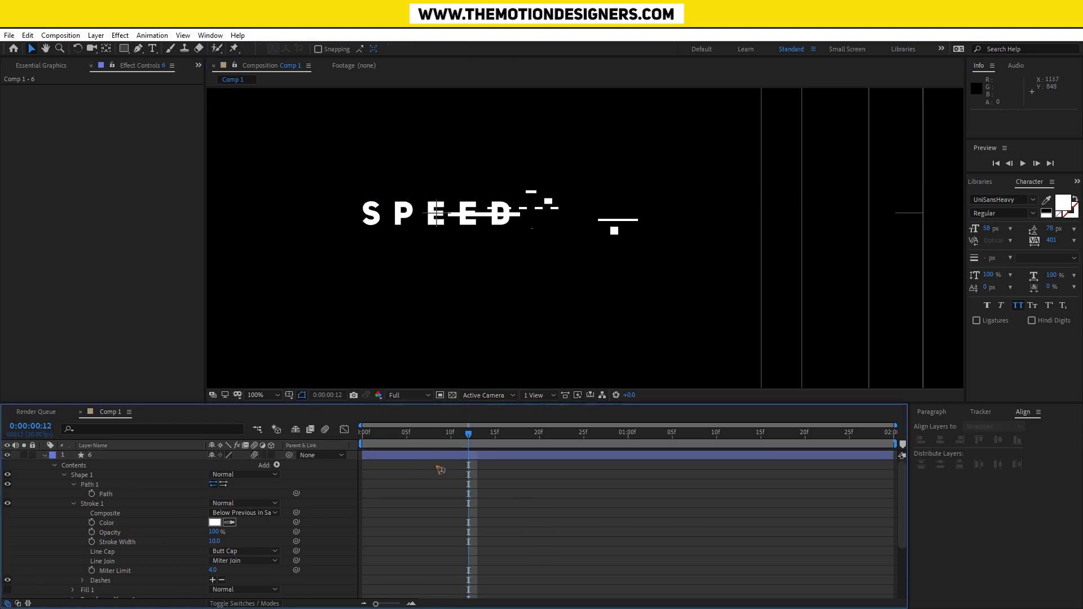
Preview the shortened line 6 from the first frame and collapse its layer properties
drag(436, 441, 362, 441)
key(space)
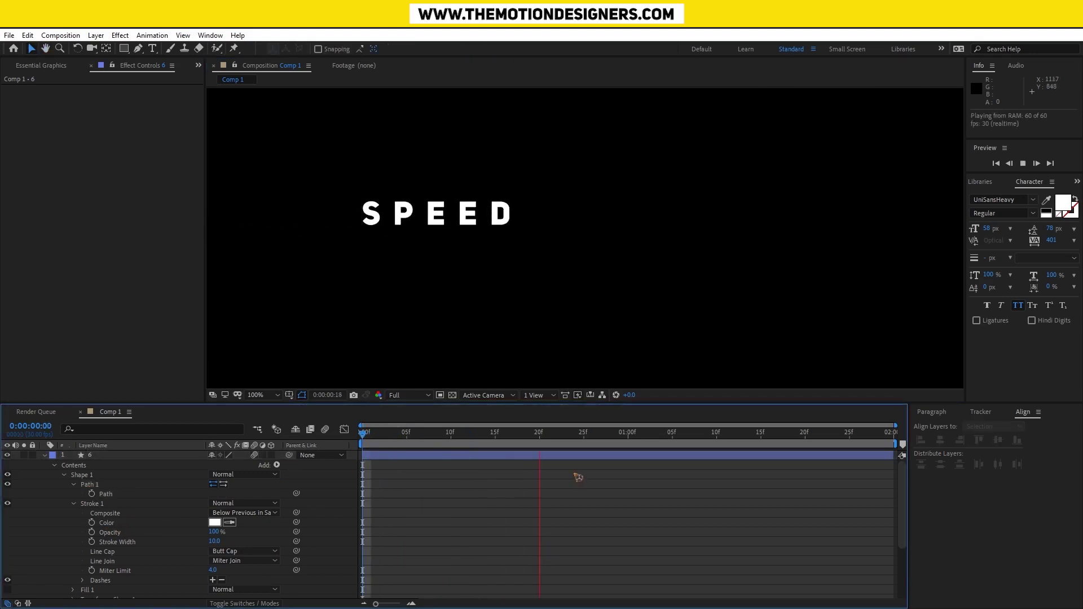
key(space)
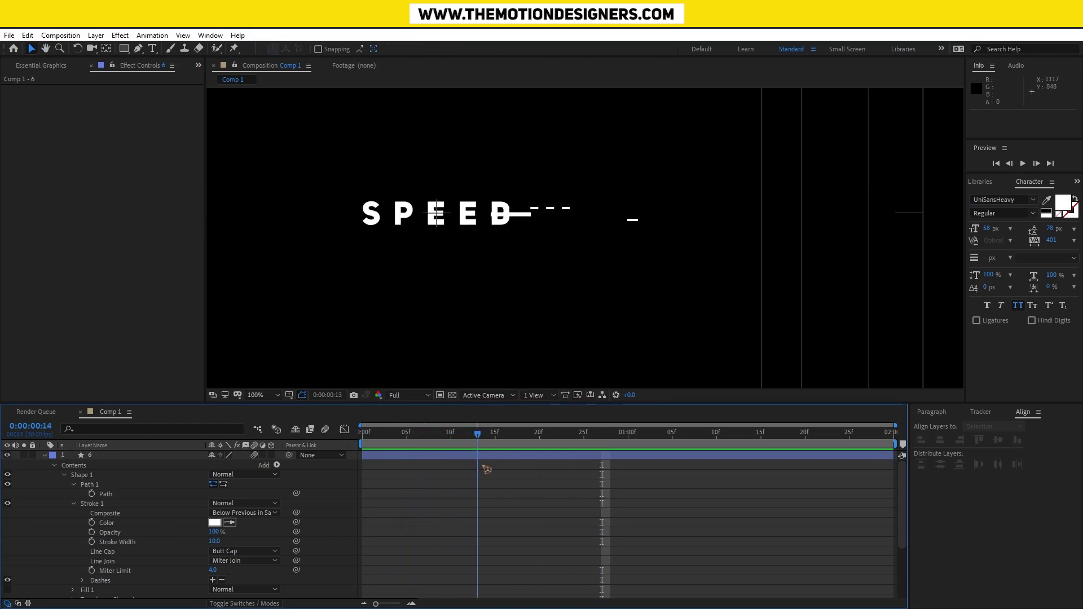
click(45, 456)
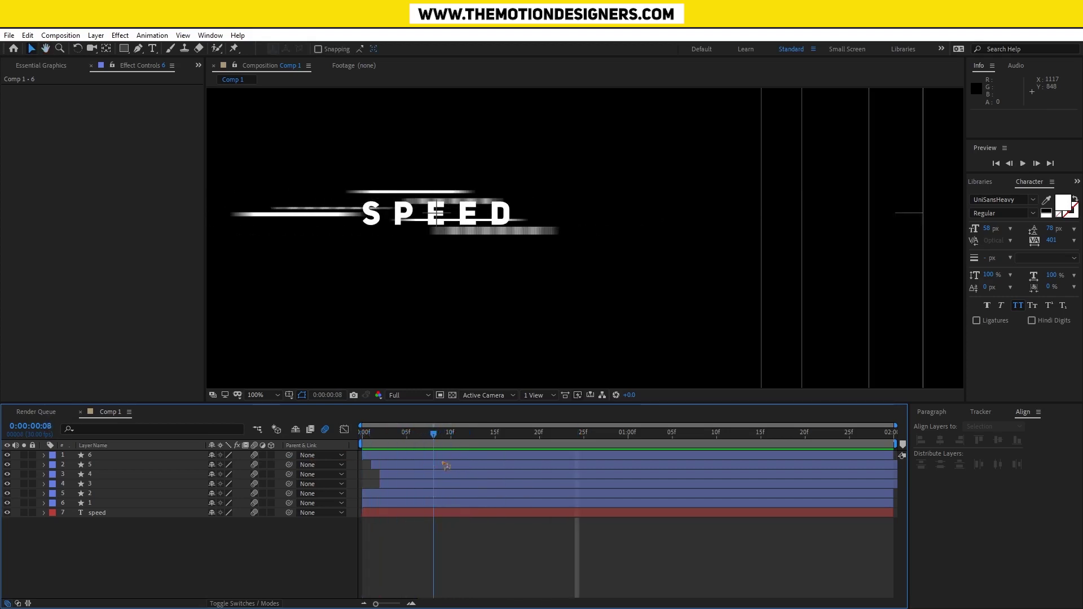
Duplicate layers 3, 4 and 5 and move the three copies to the top of the layer stack
click(108, 456)
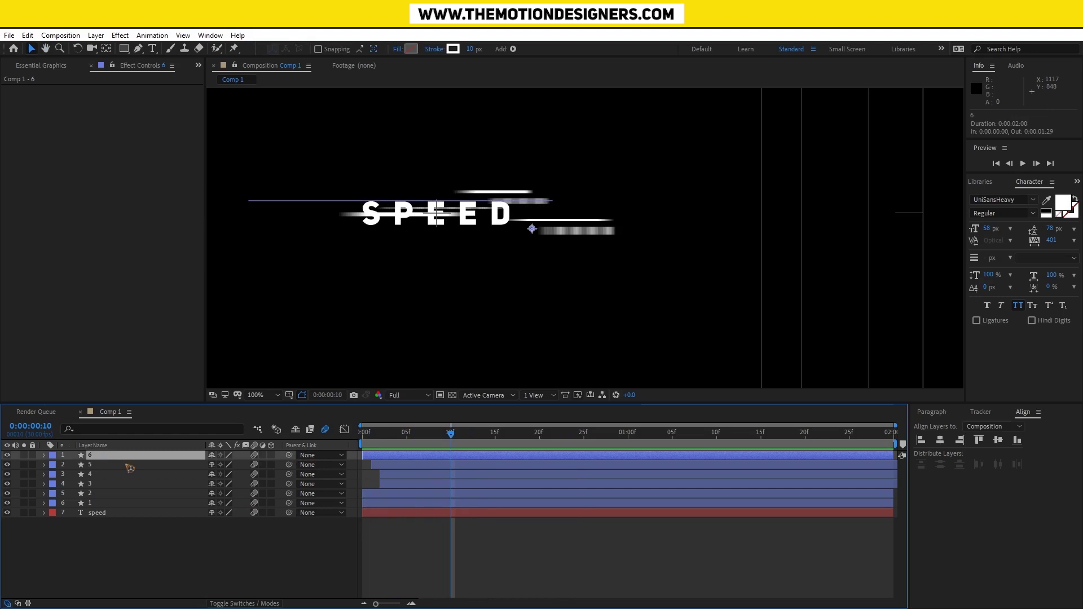
click(106, 484)
ctrl+click(116, 474)
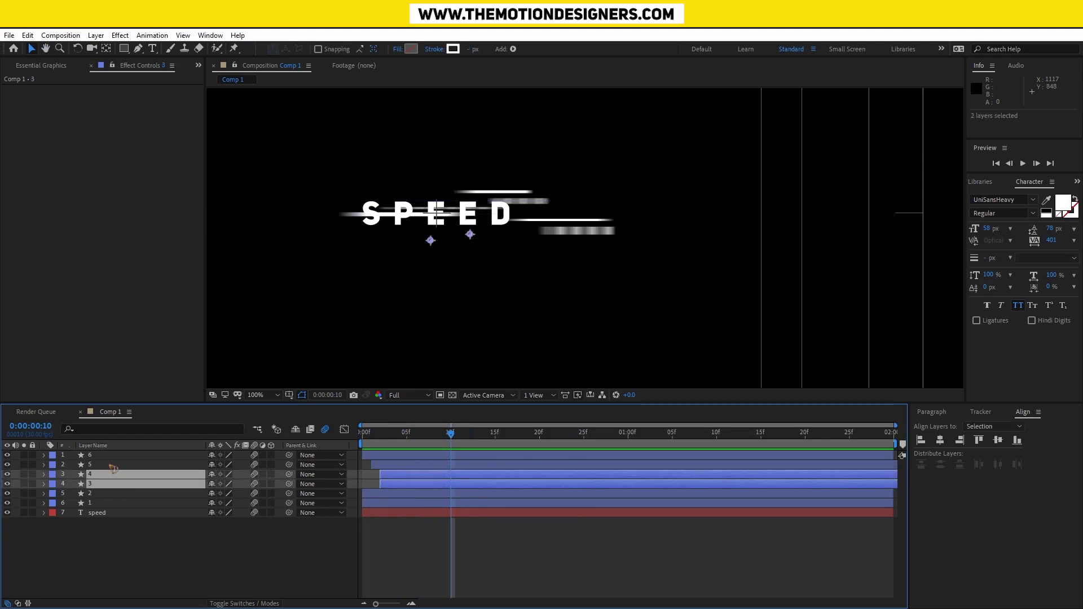
ctrl+click(110, 465)
key(ctrl+d)
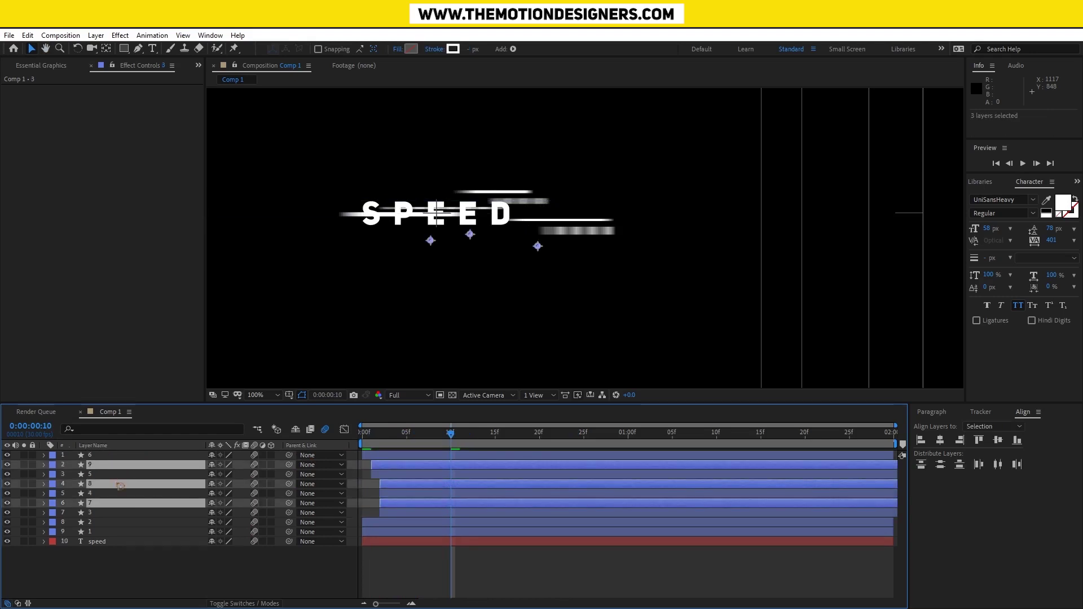
drag(119, 486, 123, 452)
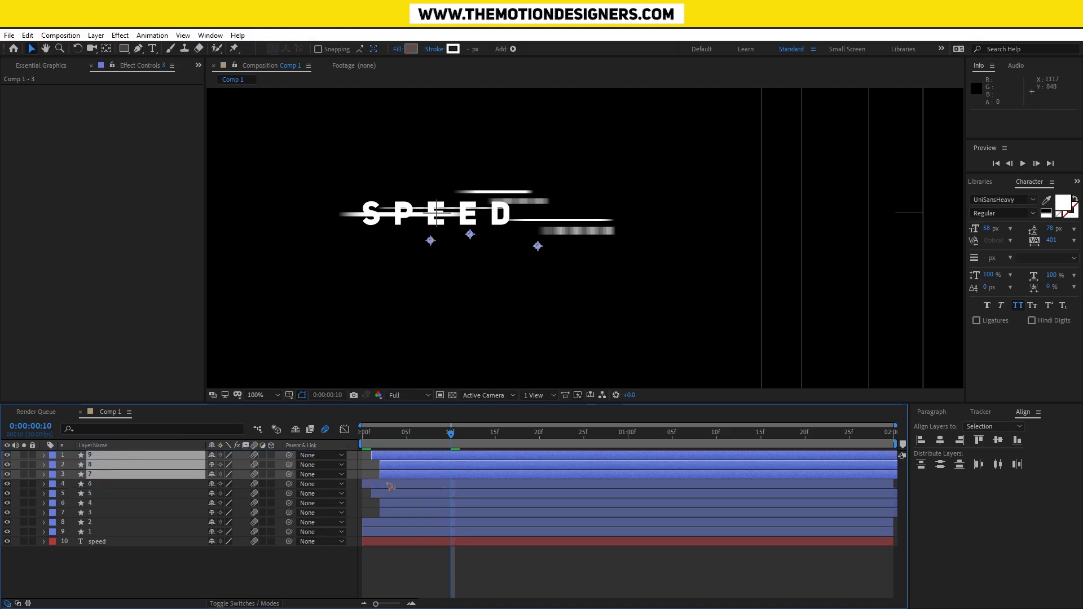
Shift layer 8 to start at frame 0 and layer 9 at frame 3, and preview the timing
click(435, 564)
mouse_move(417, 475)
mouse_down()
mouse_move(452, 479)
mouse_move(415, 457)
mouse_move(384, 470)
mouse_move(399, 477)
mouse_move(420, 461)
mouse_up()
click(410, 464)
key(space)
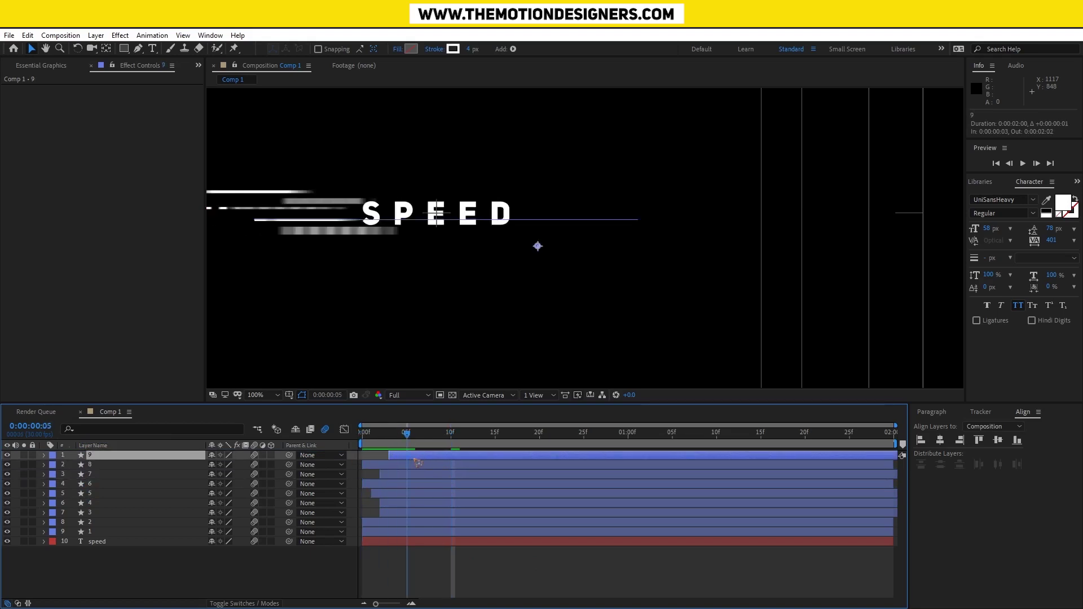
click(558, 569)
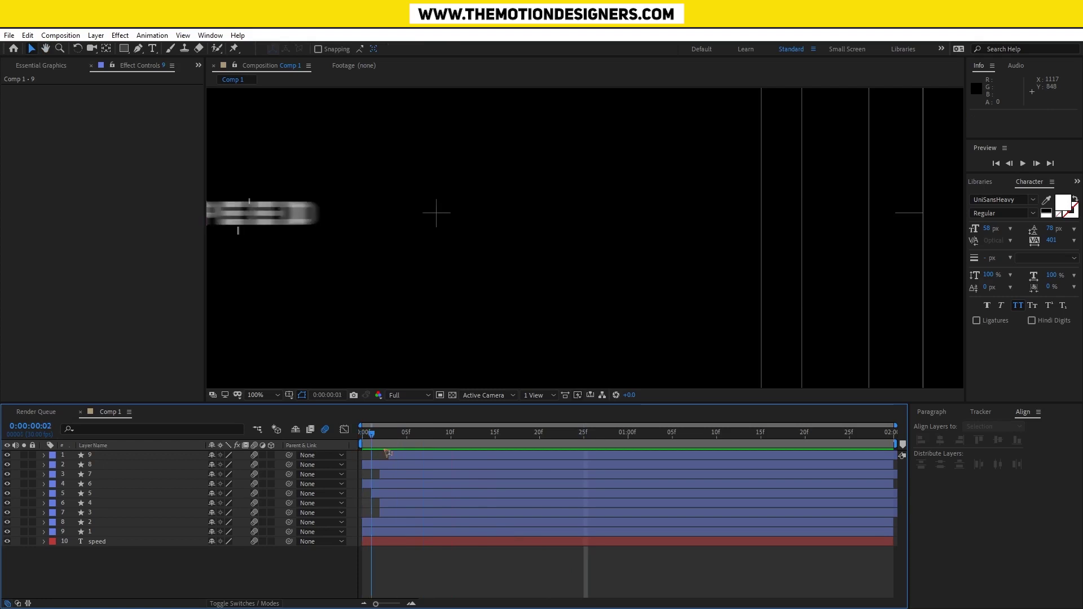
Set the stroke width of line 7 to 2 px
click(423, 474)
click(476, 48)
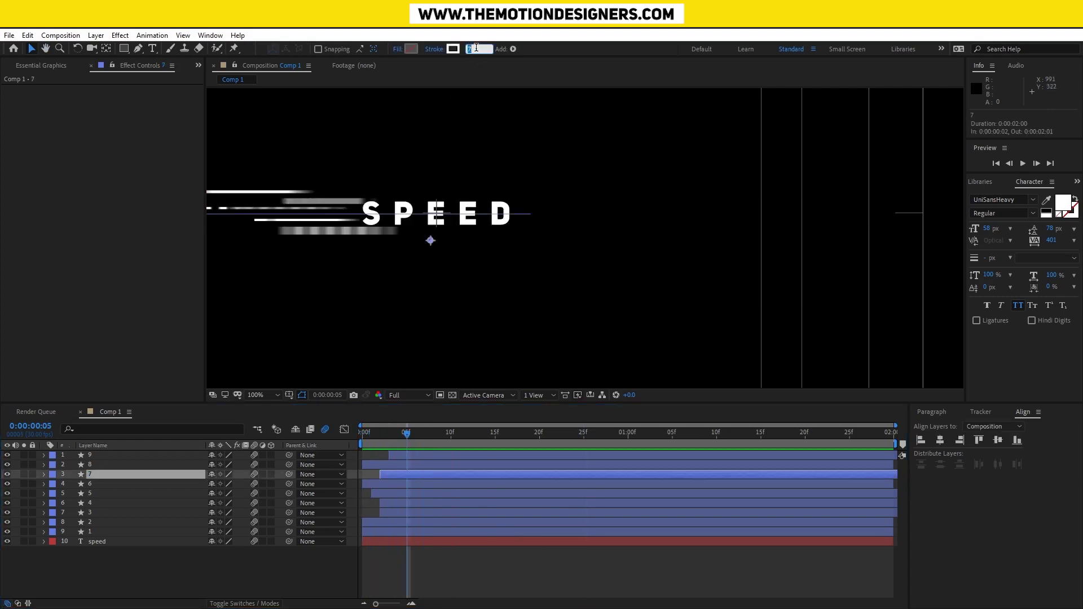
text(2)
key(Return)
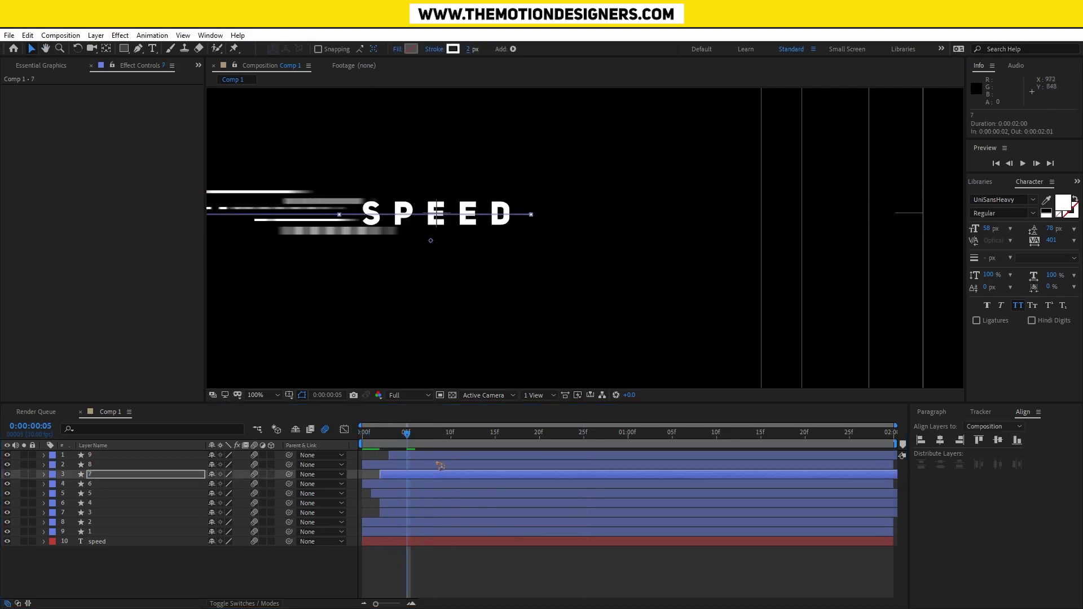
Set the stroke width of dashed line 8 to 6 px
click(440, 465)
click(473, 49)
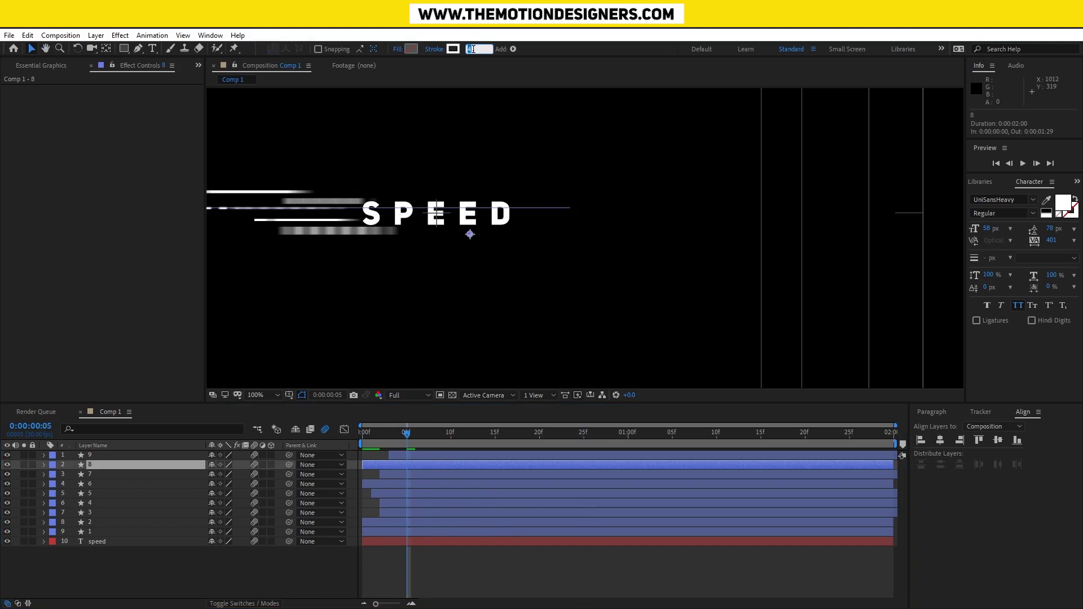
text(6)
key(Return)
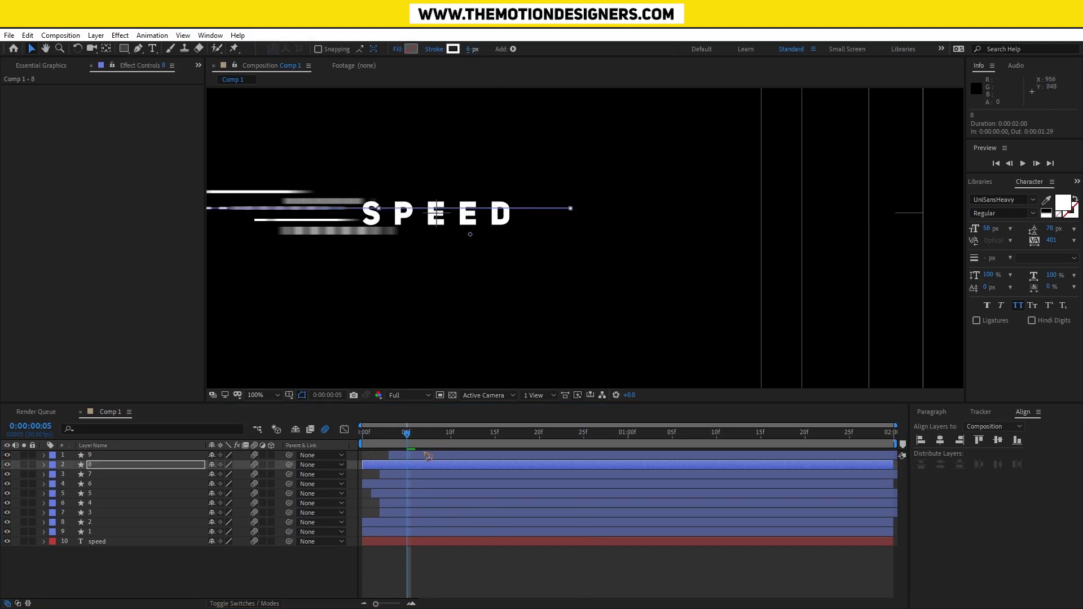
Set the stroke width of line 9 to 1 px and deselect it
click(428, 456)
click(473, 49)
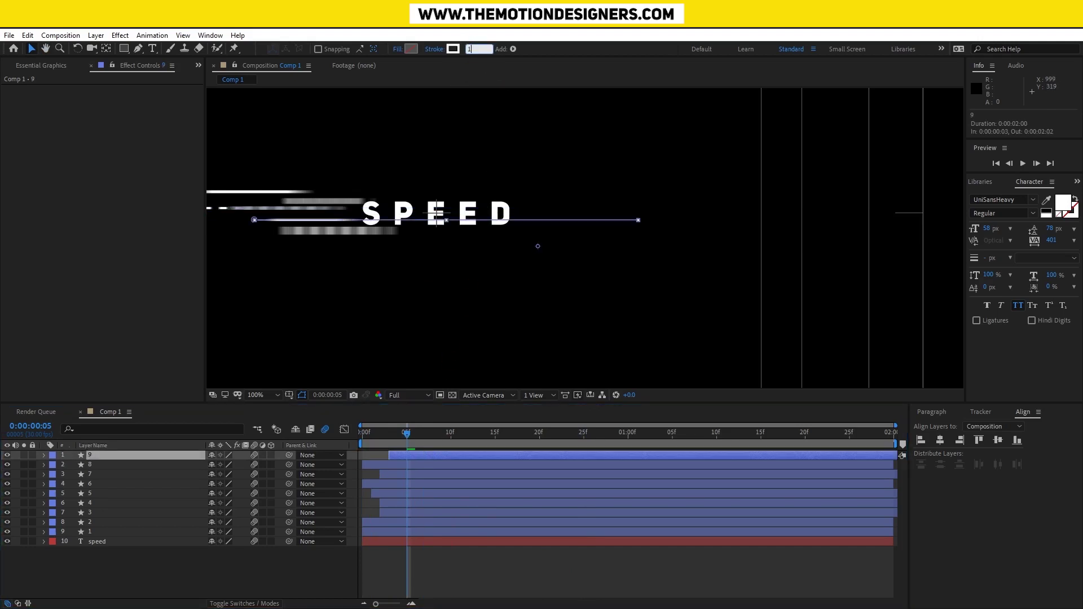
key(Return)
click(597, 600)
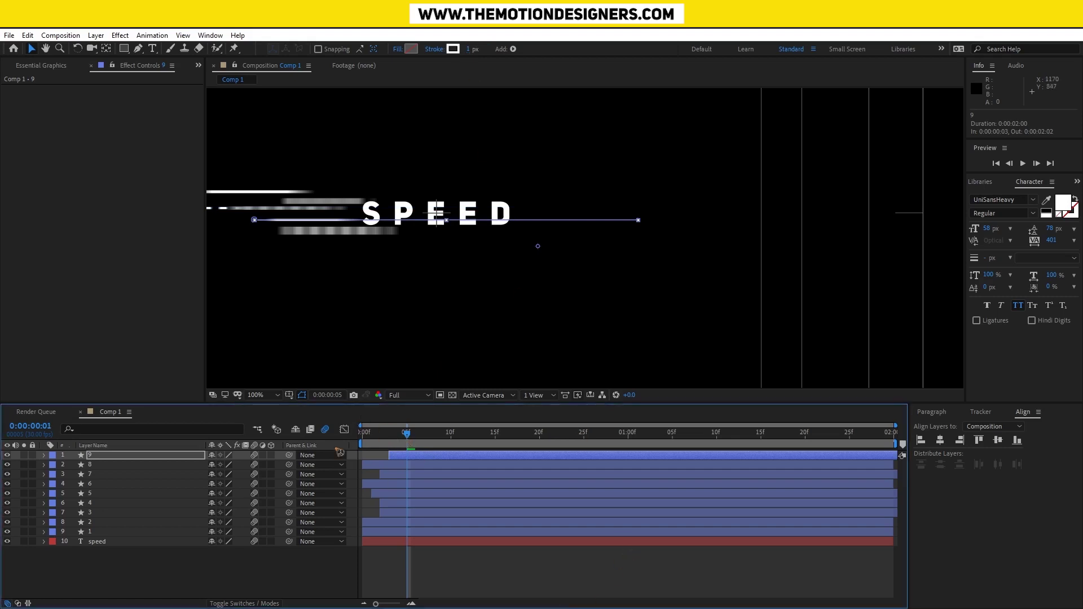
Preview the whole composition from the first frame with the new stroke widths
click(364, 439)
click(555, 568)
scroll(469, 217, down, 1)
key(space)
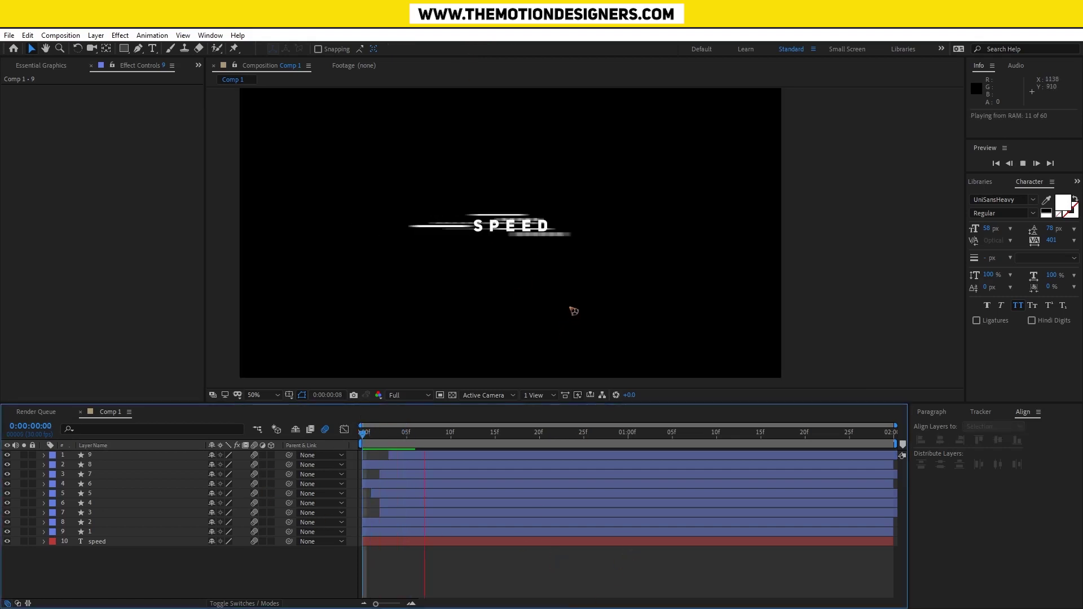
key(space)
Stagger the layer starts, with 3 and 6 at frame 3, 4 and 7 at frame 5, 8 and 9 at frame 6, and preview
drag(402, 435, 472, 455)
drag(381, 474, 399, 501)
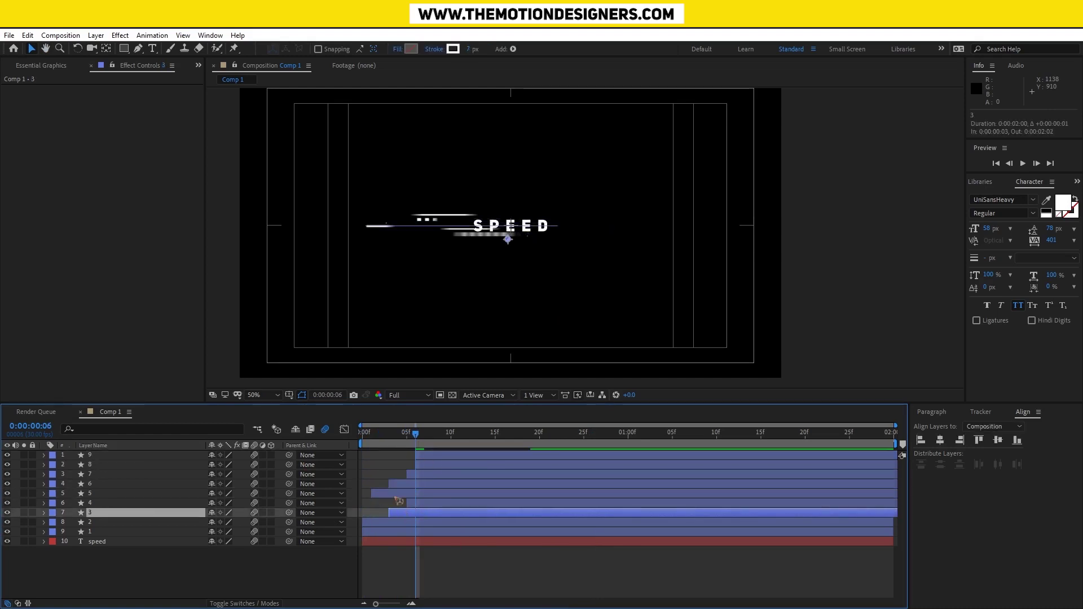
key(Home)
click(486, 573)
key(space)
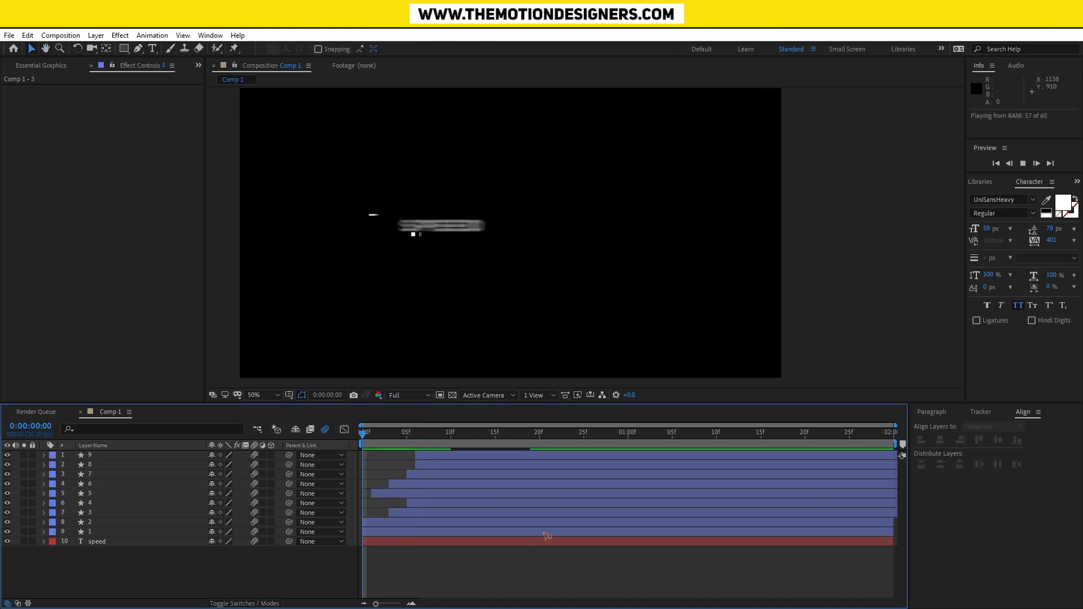
key(space)
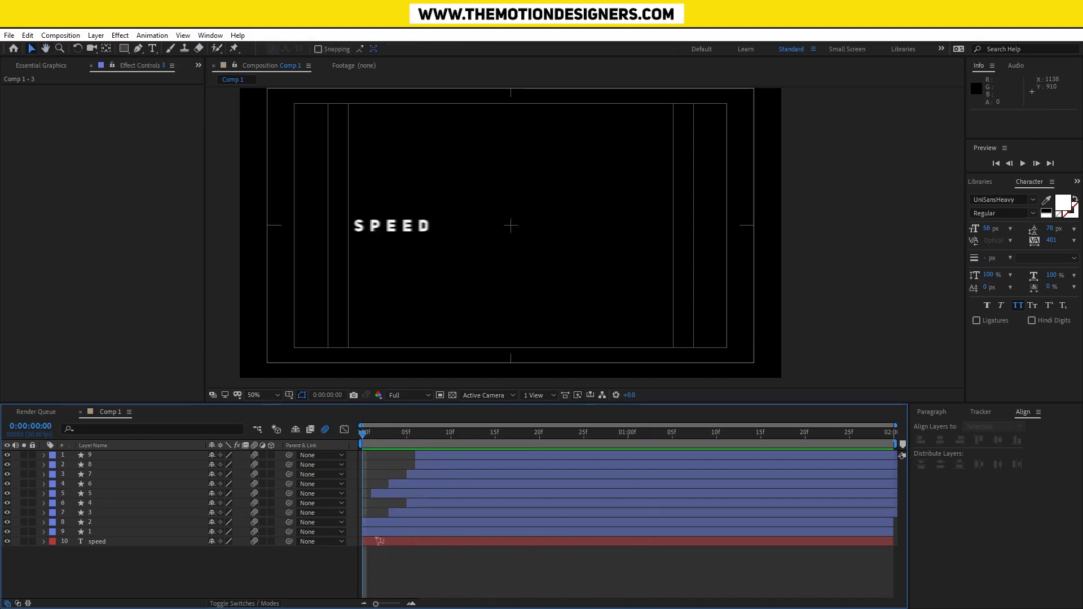
Delay layer 6 to frame 5, layer 7 to frame 6, layer 8 to frame 7 and layer 9 to frame 10, and preview
drag(406, 484, 514, 458)
click(475, 455)
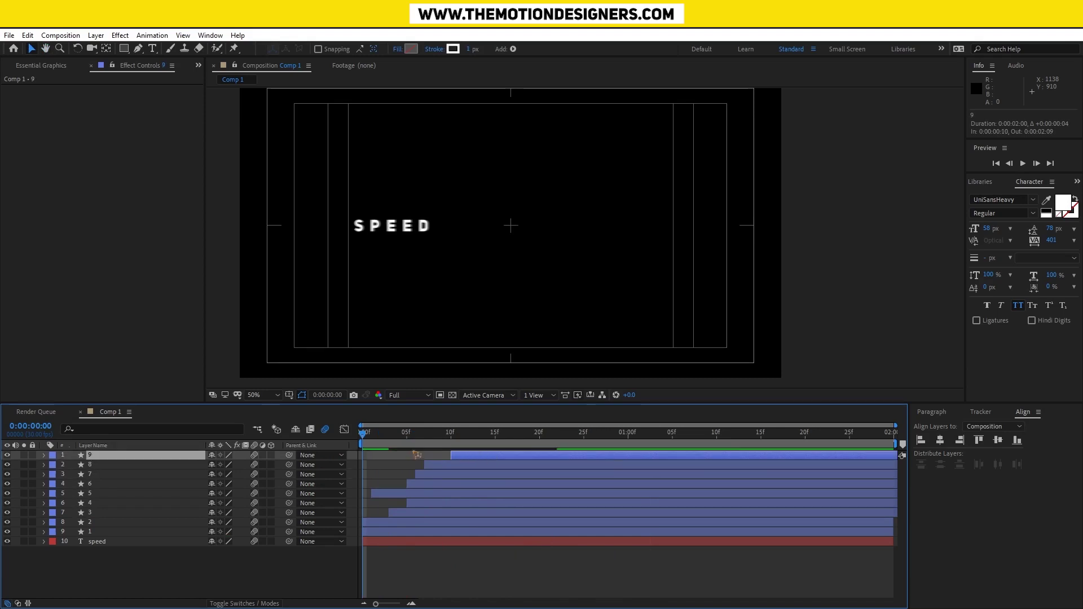
key(space)
mouse_move(416, 442)
mouse_down()
mouse_move(398, 466)
mouse_move(523, 467)
mouse_move(452, 515)
mouse_up()
key(Home)
key(space)
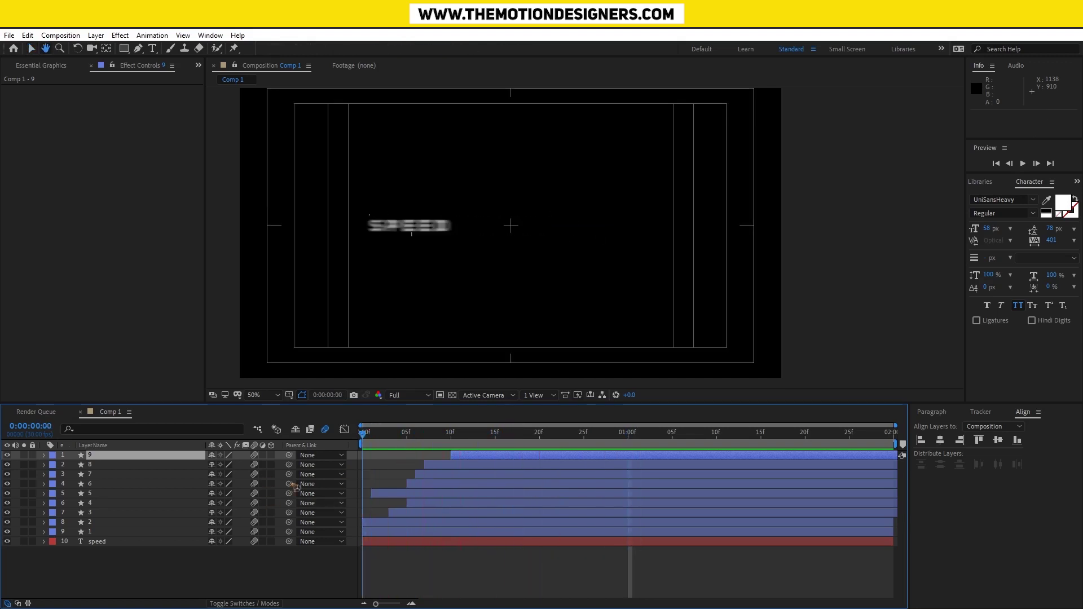
key(space)
At frame 11, duplicate layers 4 through 9 and move the six copies to the top of the layer stack
drag(362, 455, 462, 468)
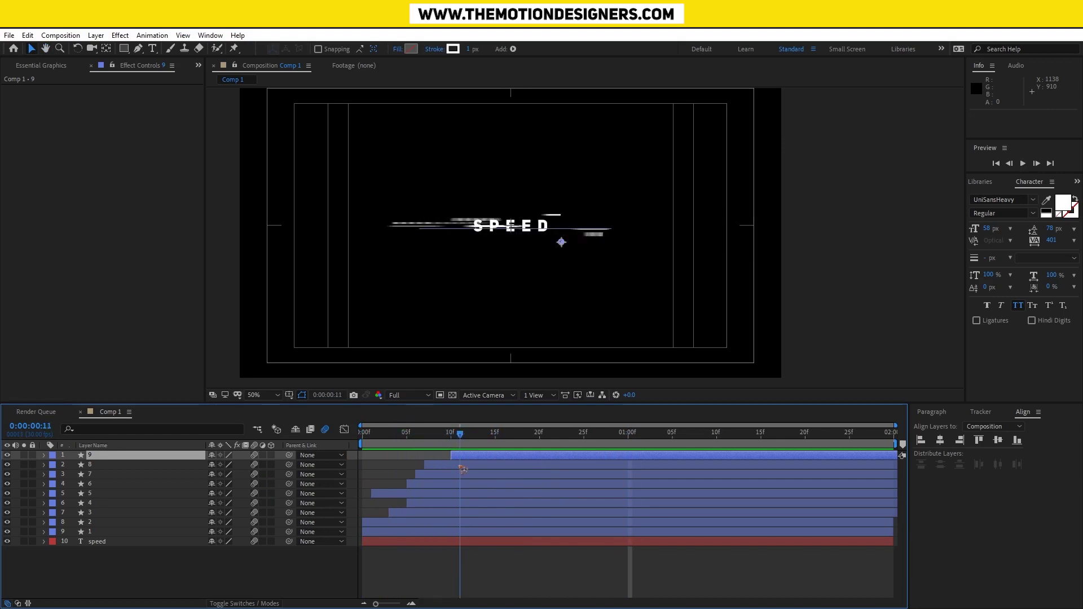
click(496, 503)
shift+click(497, 458)
key(ctrl+d)
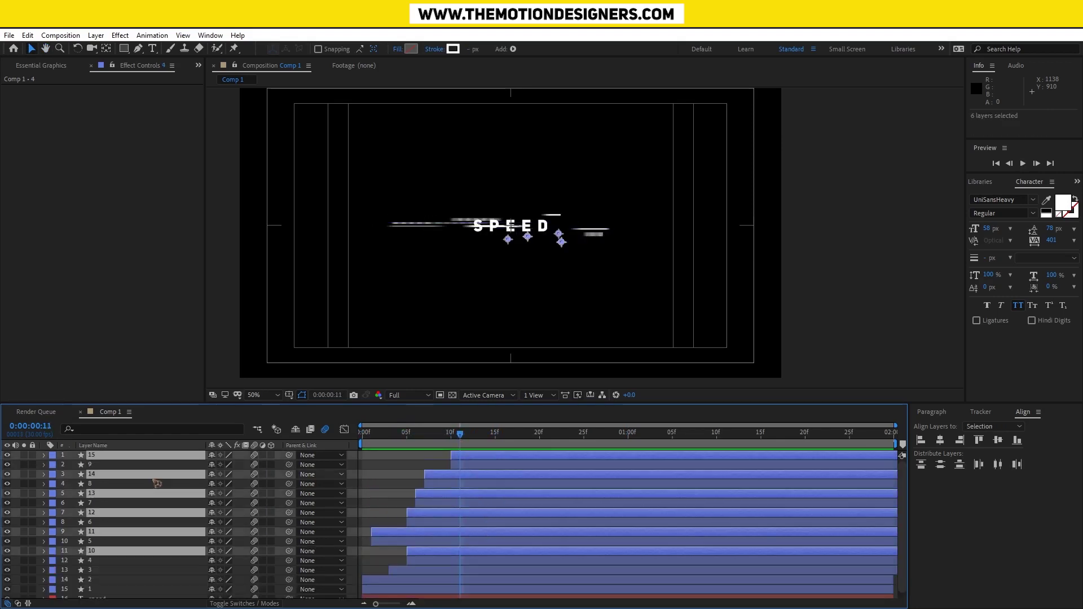
drag(128, 477, 127, 460)
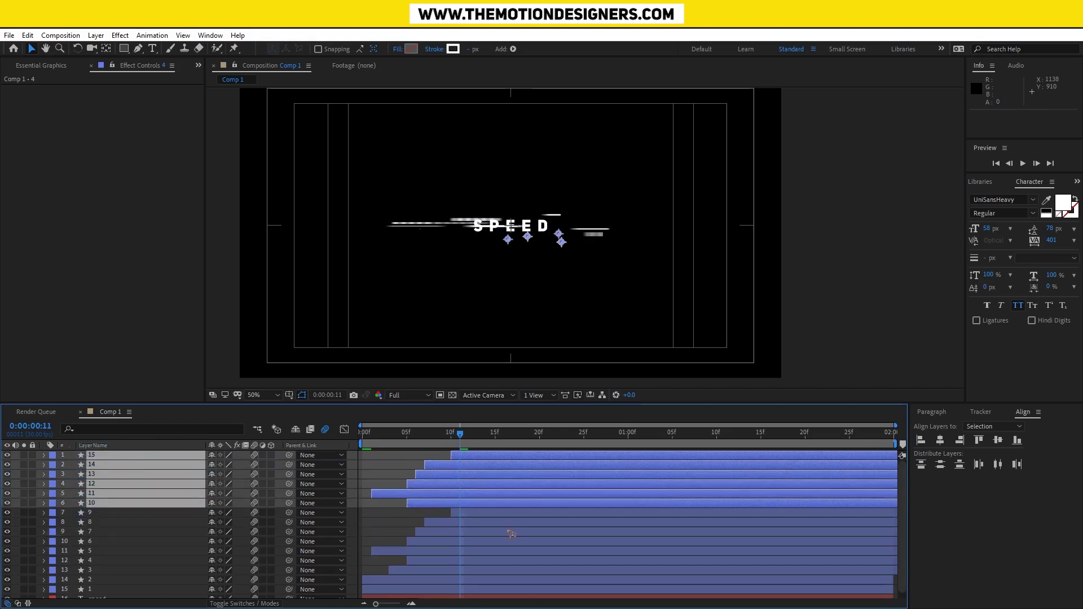
Start layers 10 and 12 at frame 11, 11 at frame 12, 13 at frame 13, 14 at frame 14 and 15 at frame 18, and preview
drag(440, 504, 535, 461)
click(412, 485)
drag(518, 497, 500, 498)
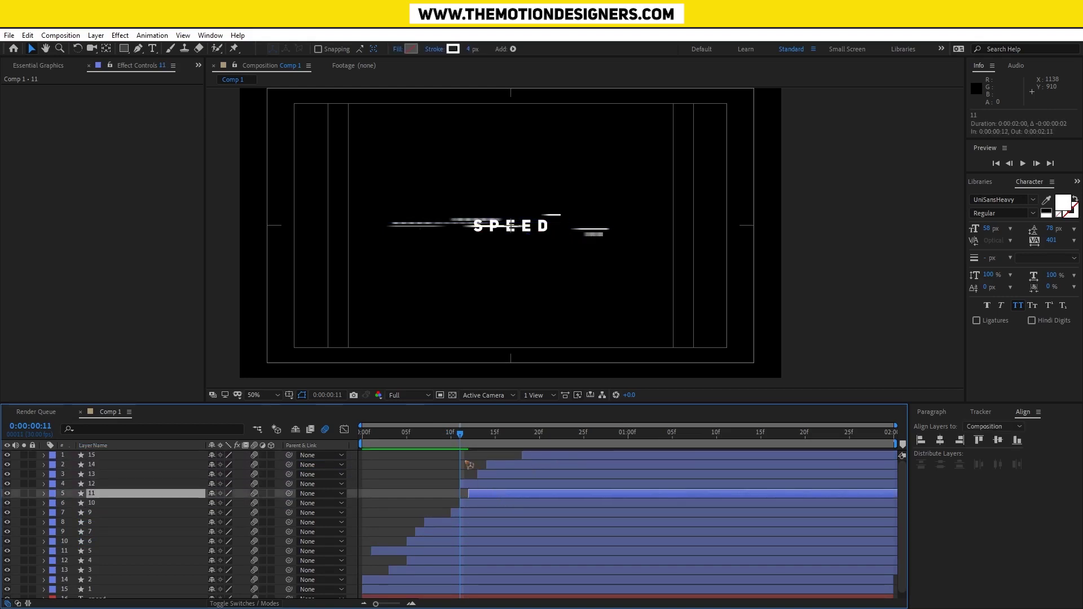
key(space)
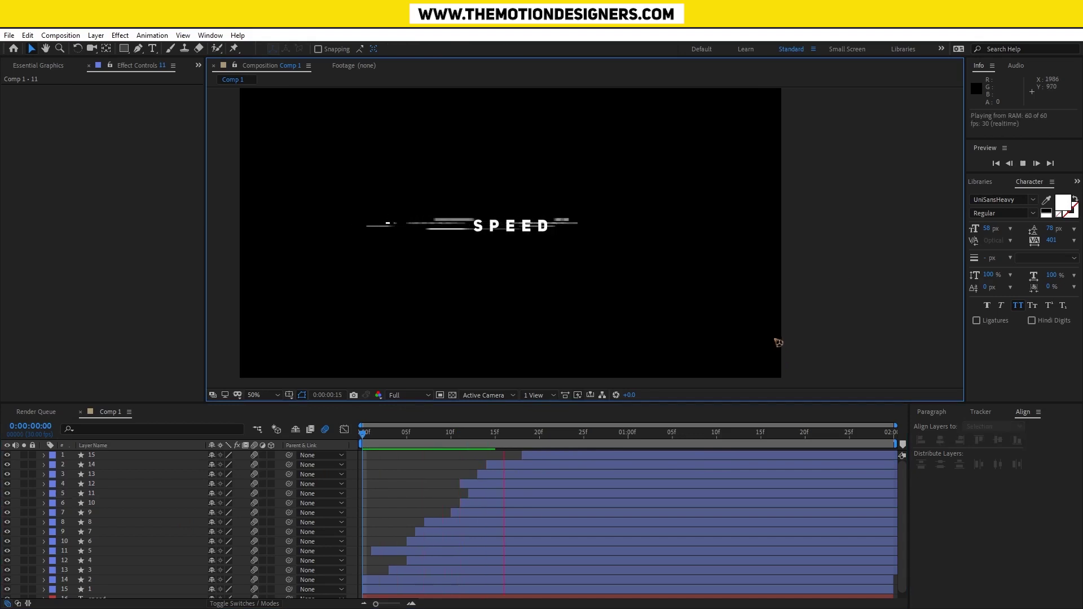
Start the speed text layer at frame 14, beneath the staggered lines, and preview the timing
key(space)
key(space)
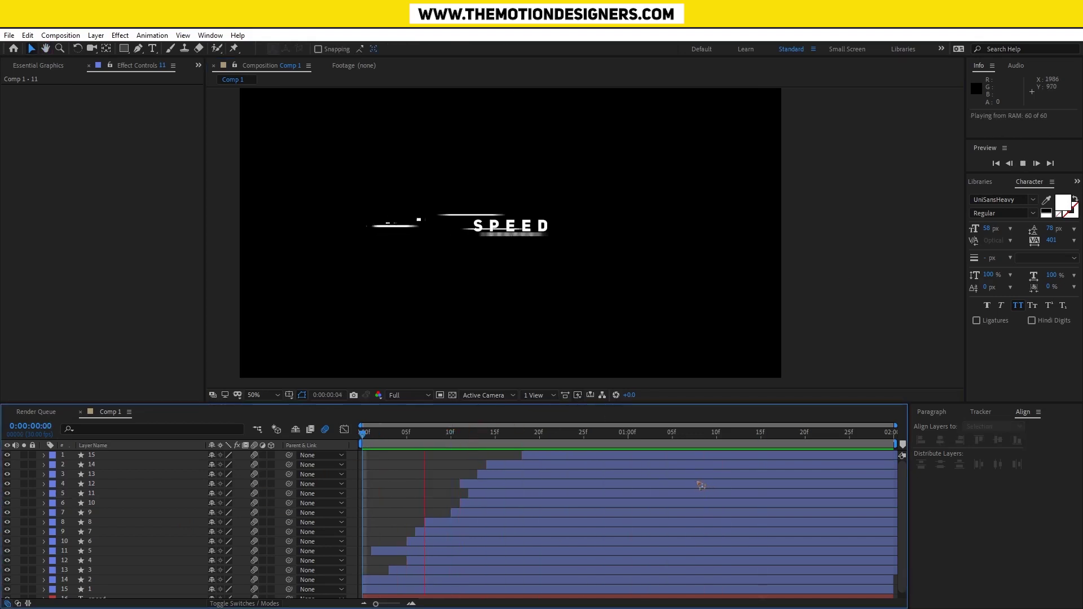
click(450, 434)
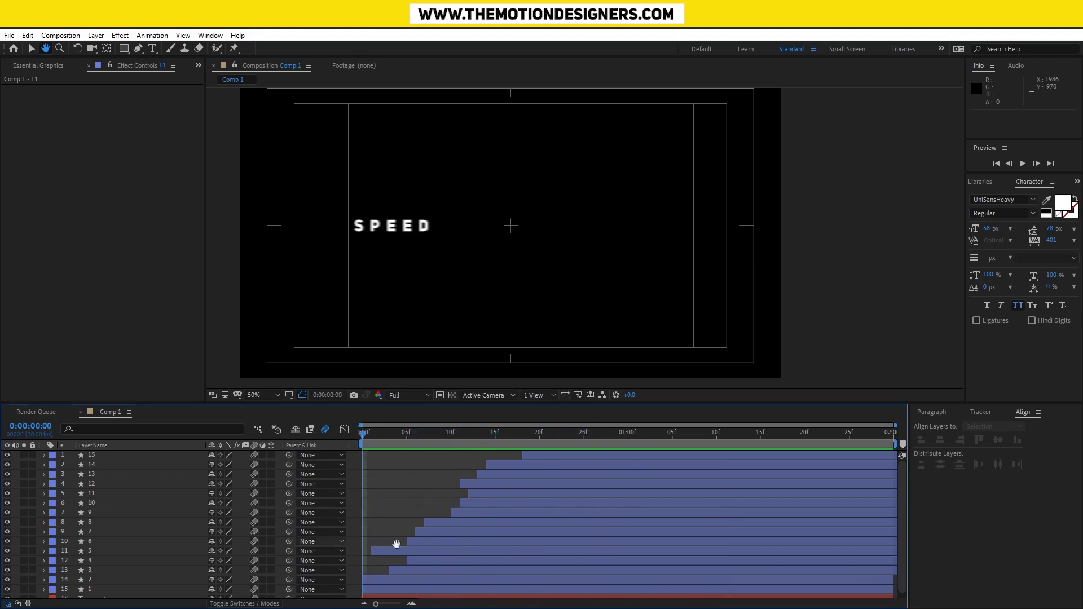
key(space)
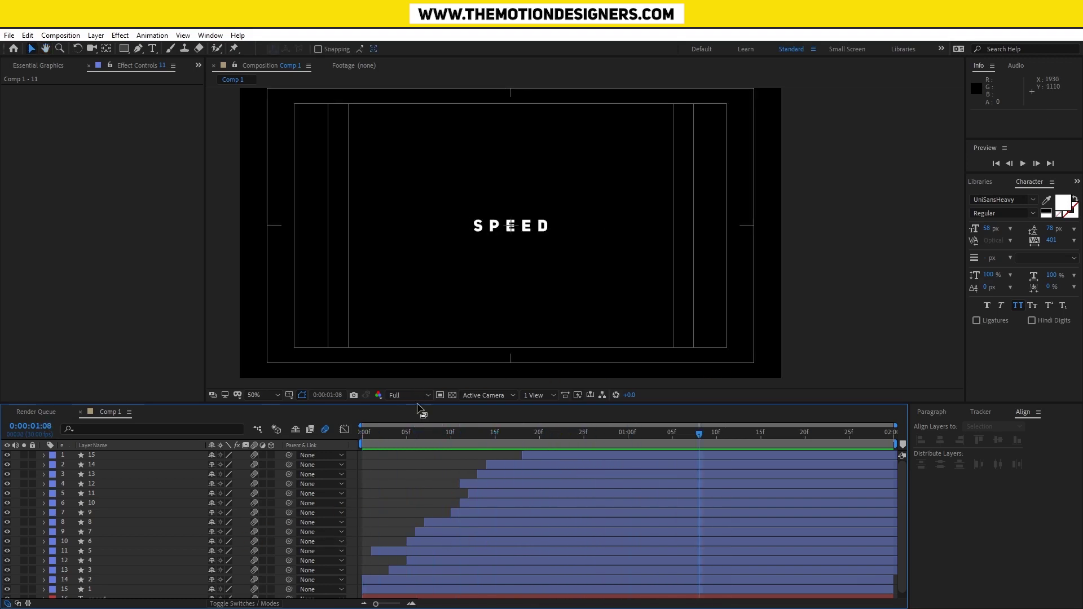
drag(419, 403, 385, 337)
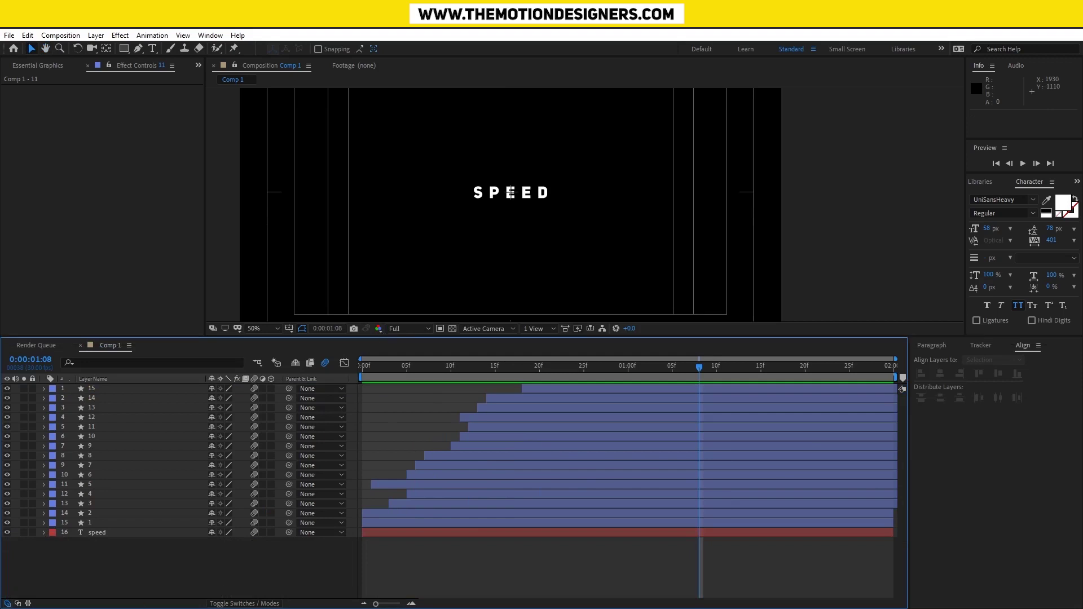
click(100, 535)
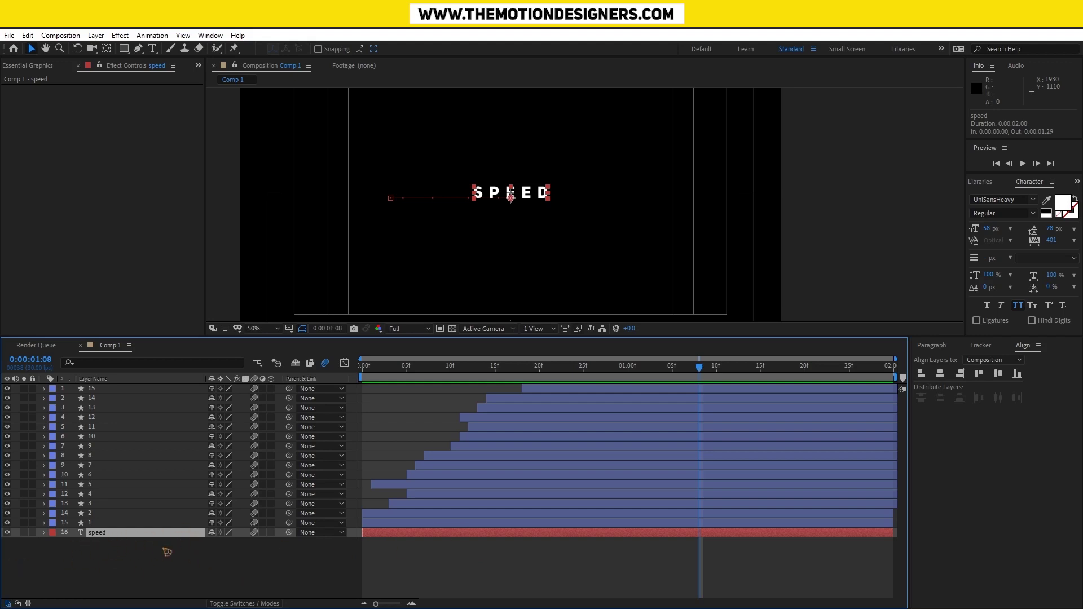
drag(406, 535, 525, 528)
key(space)
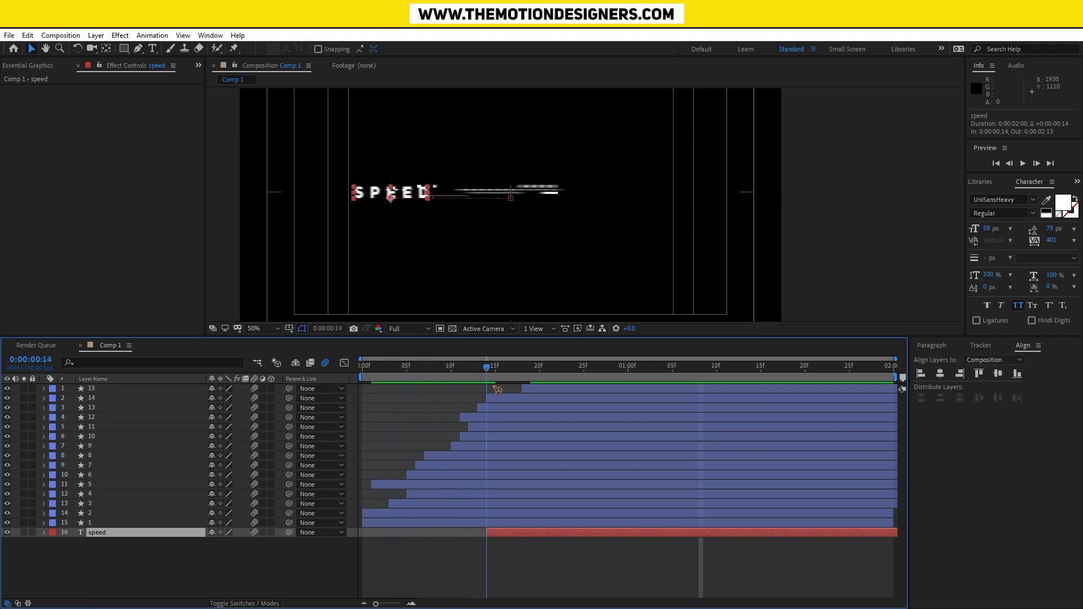
key(space)
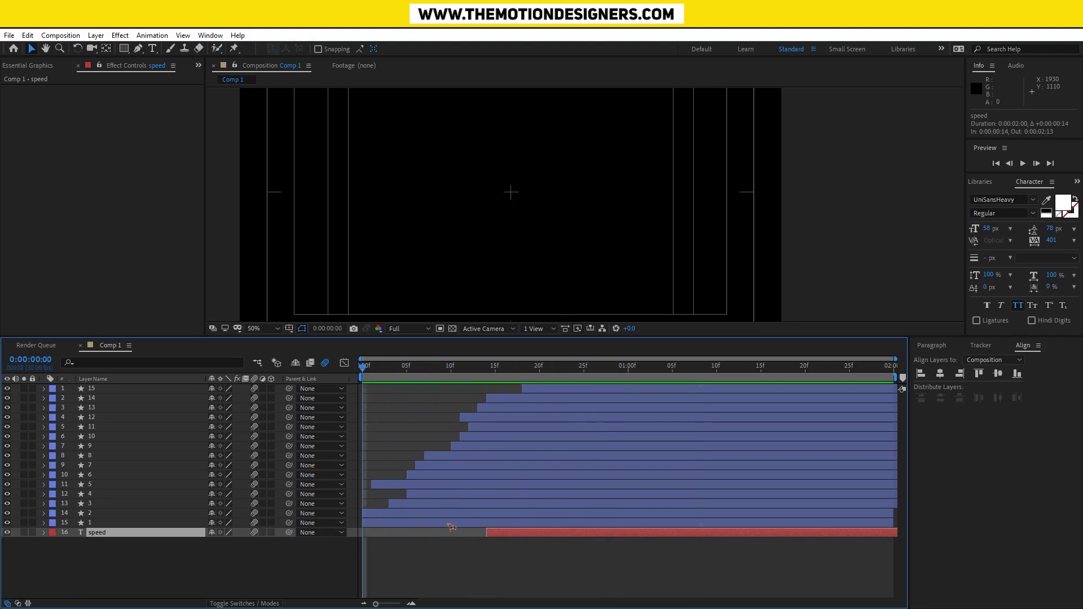
Delay the speed text layer to start at frame 18 and preview the animation
drag(517, 538, 552, 536)
click(557, 573)
key(space)
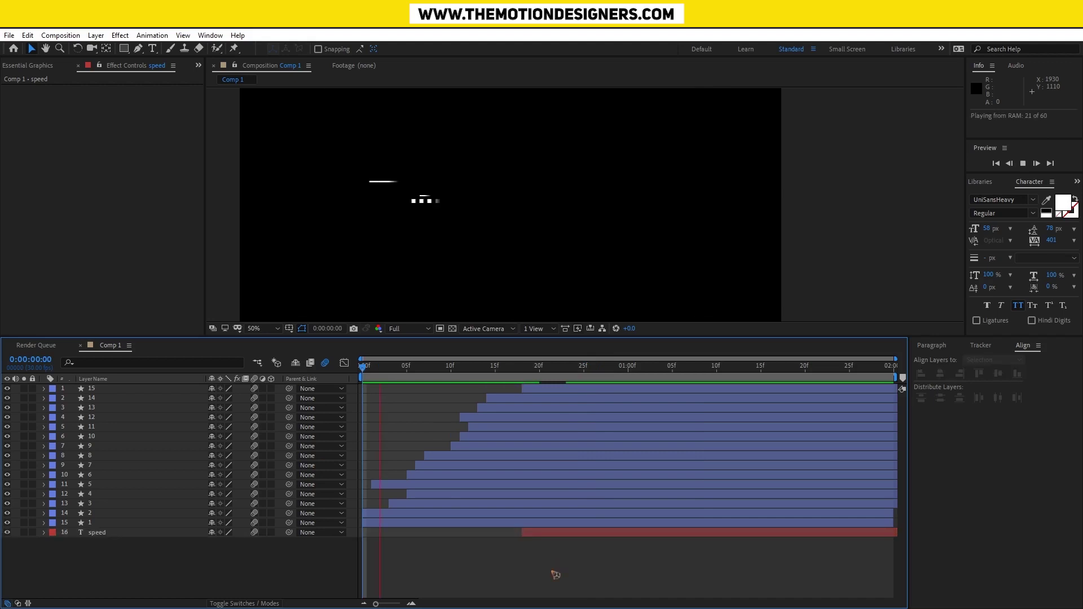
Keyframe the speed text layer's opacity from 0% at frame 18 to 100% at frame 22
drag(406, 368, 532, 425)
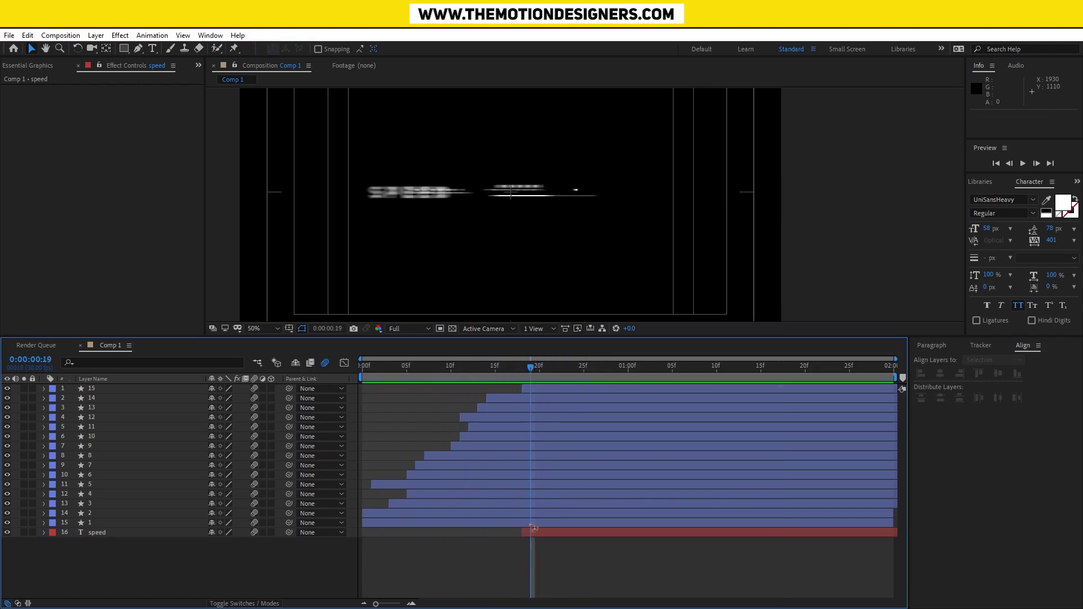
click(558, 536)
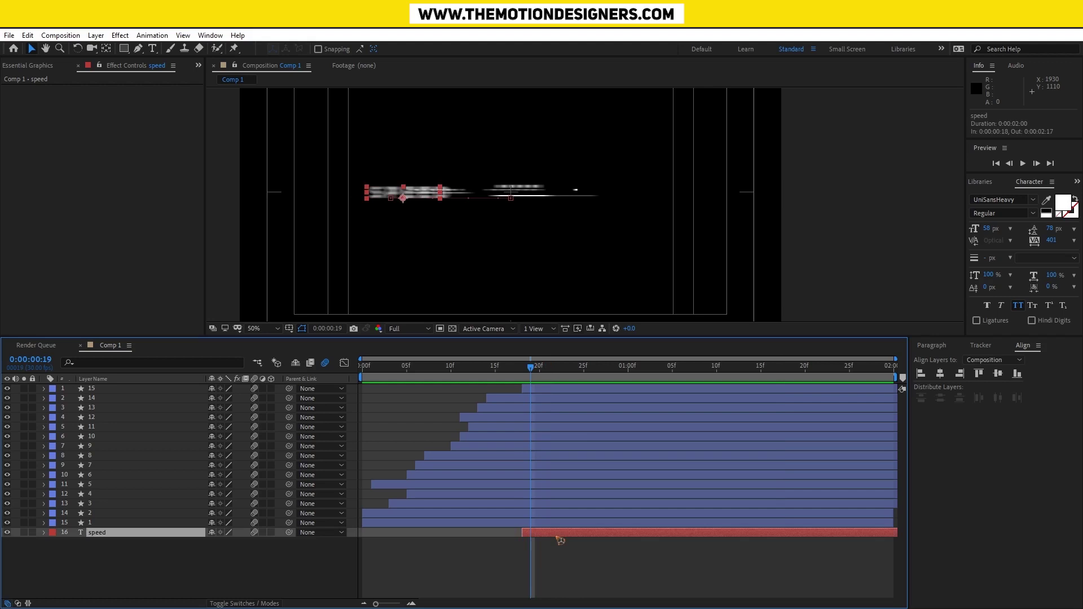
key(p)
drag(532, 370, 556, 382)
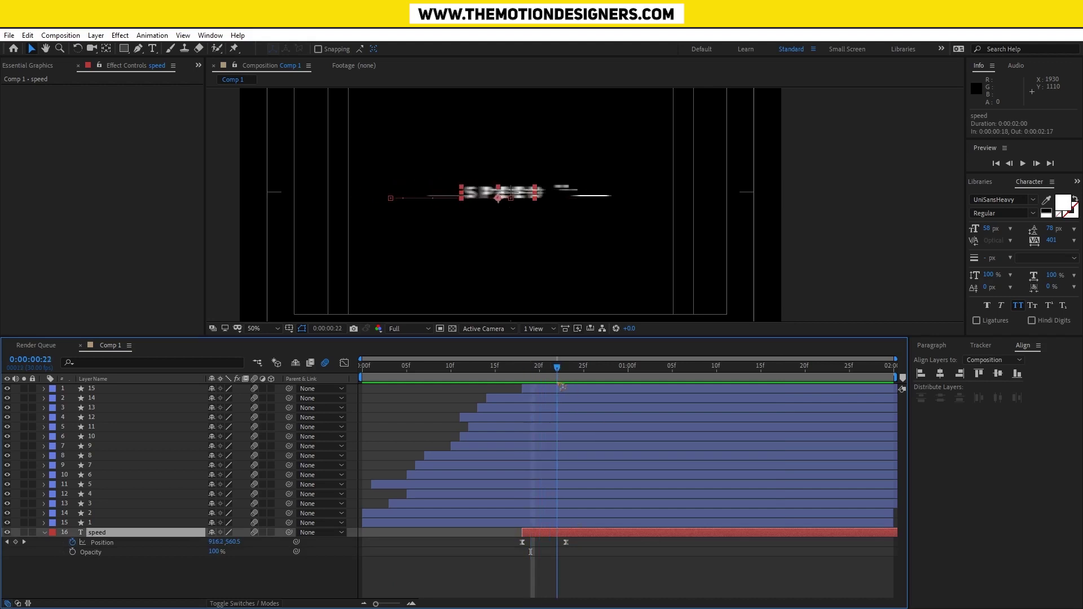
click(73, 552)
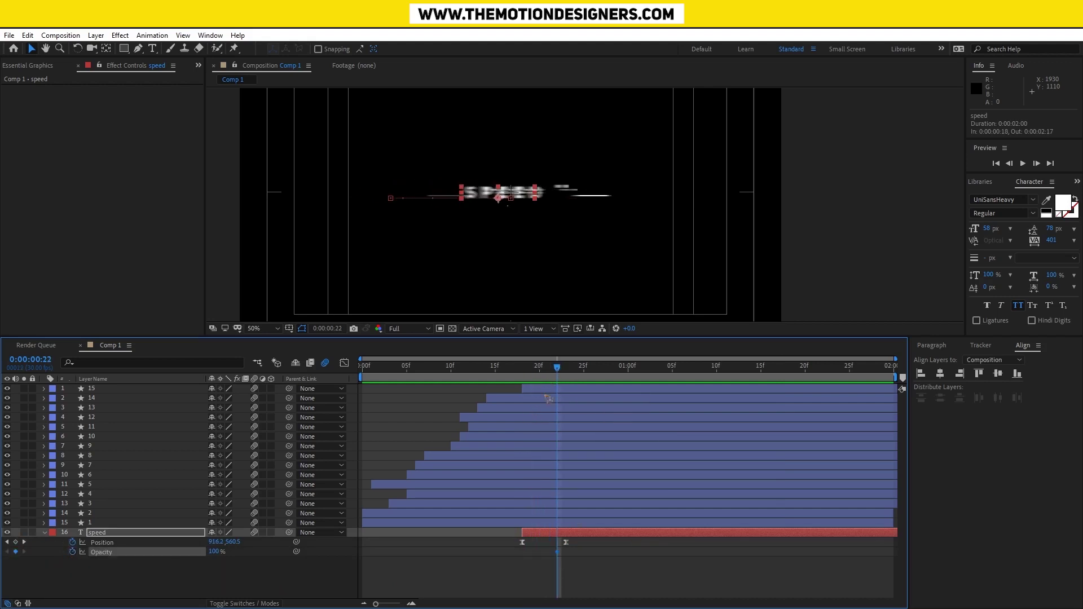
drag(557, 368, 526, 390)
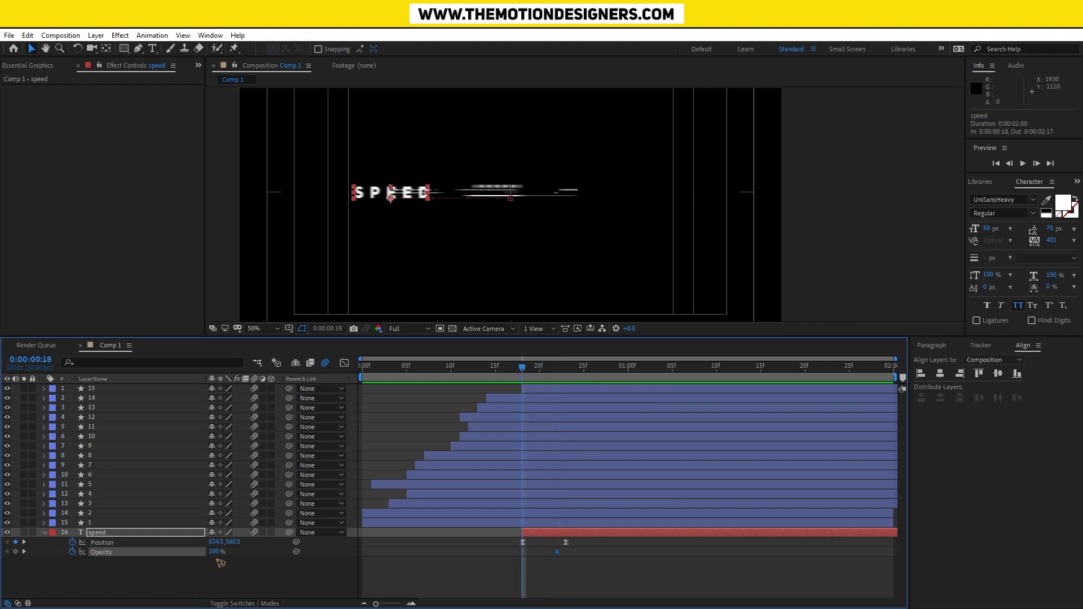
text(0)
key(Return)
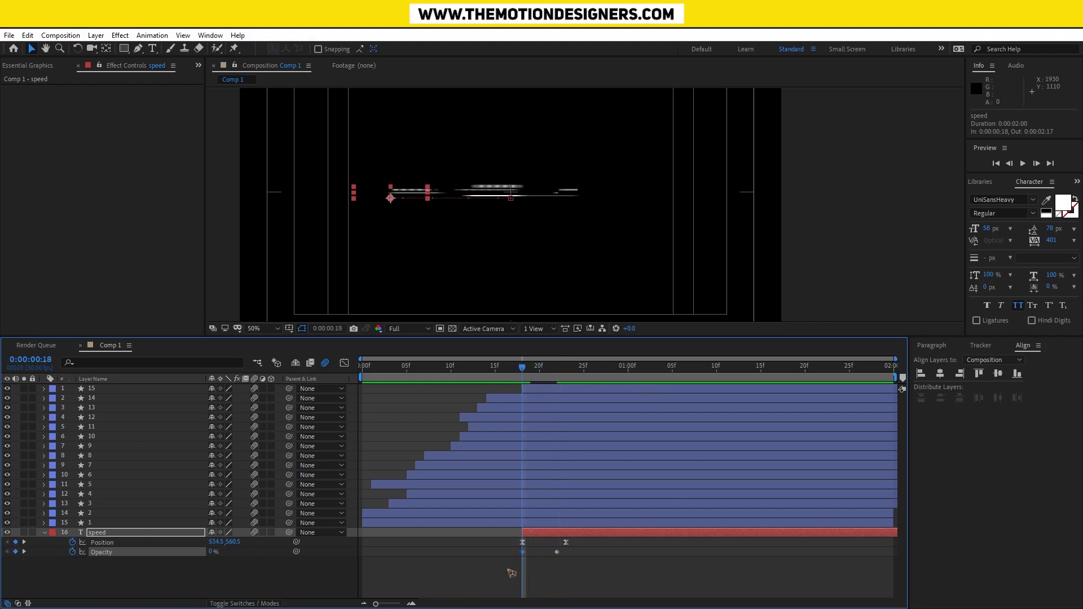
Apply Easy Ease to both opacity keyframes of the speed text layer and preview from the first frame
drag(575, 556, 498, 565)
click(661, 576)
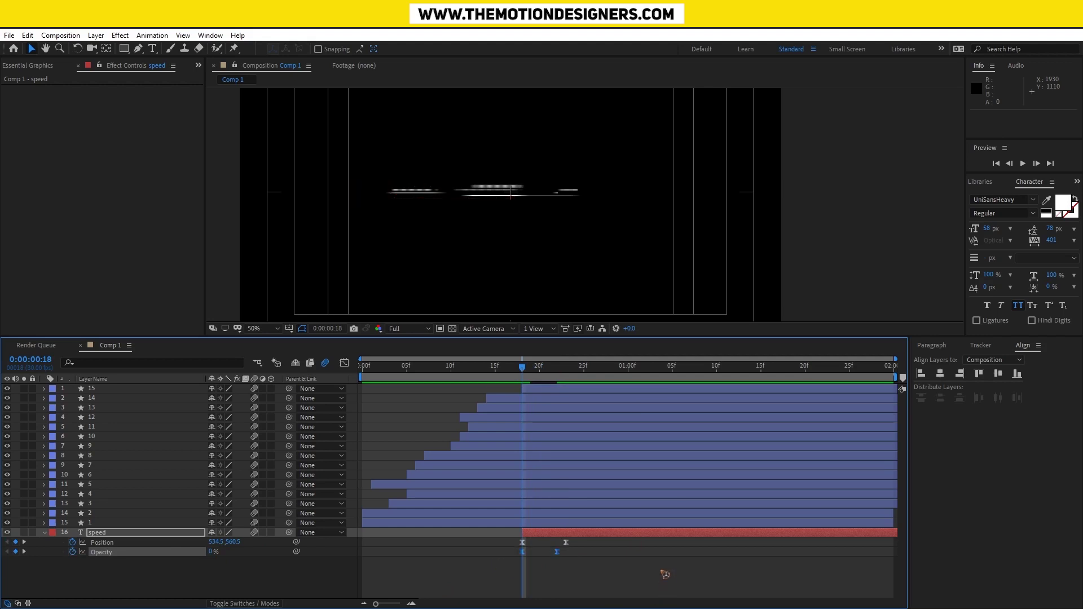
key(space)
key(space)
click(363, 366)
key(space)
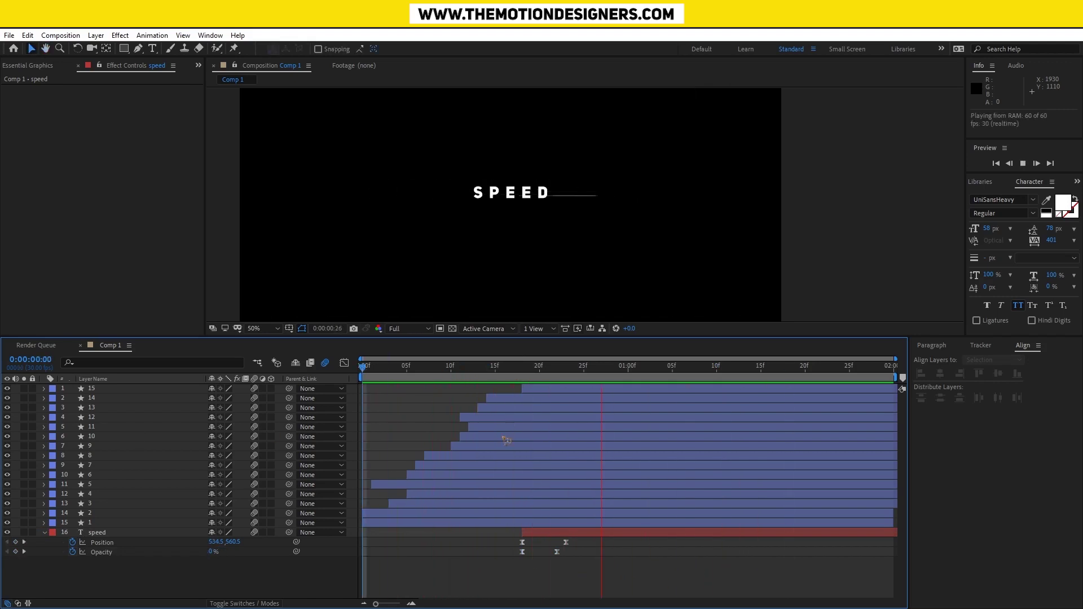
key(space)
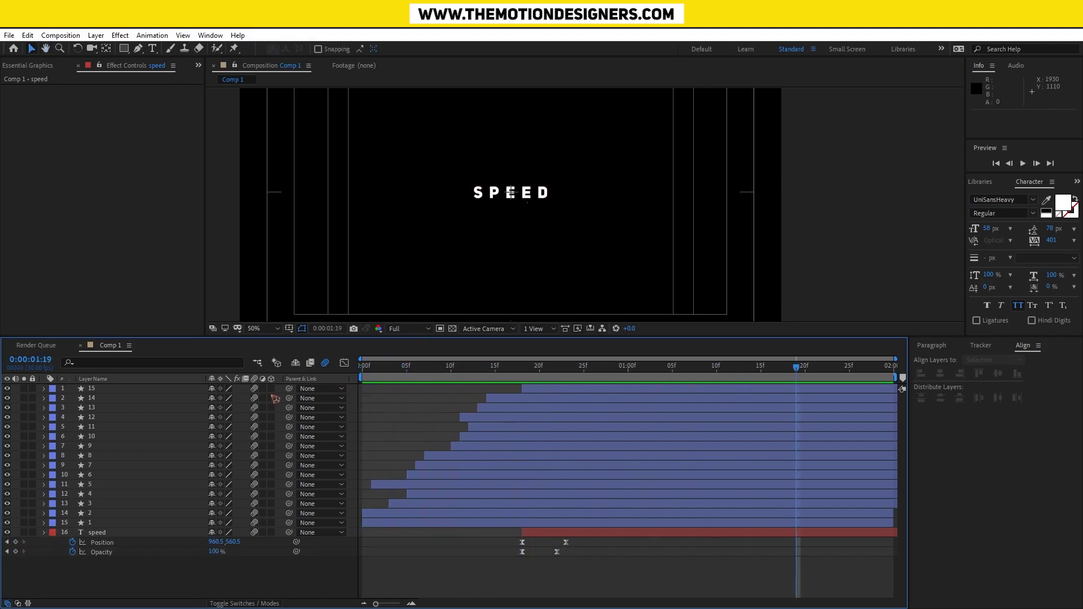
Collapse the speed layer's properties and add an adjustment layer named color above all the layers
key(u)
drag(301, 336, 302, 354)
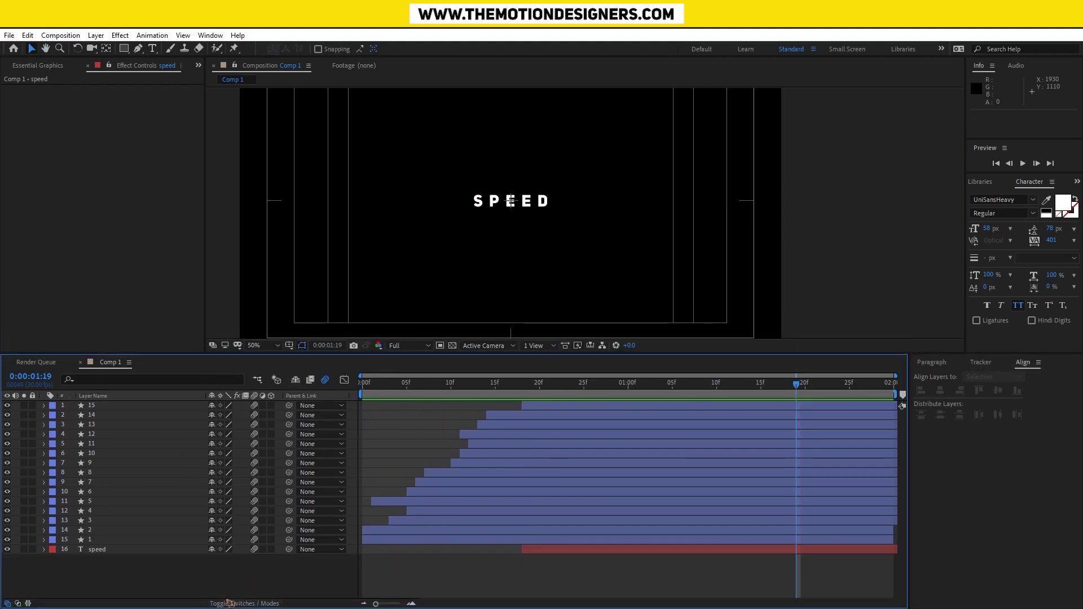
click(96, 35)
mouse_move(107, 49)
click(333, 123)
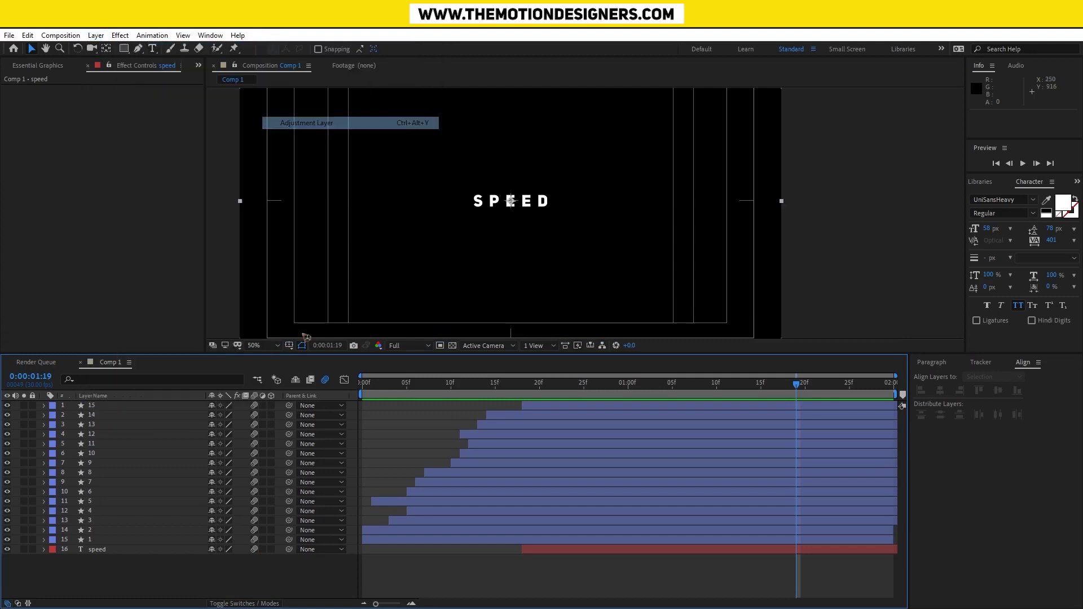
key(Return)
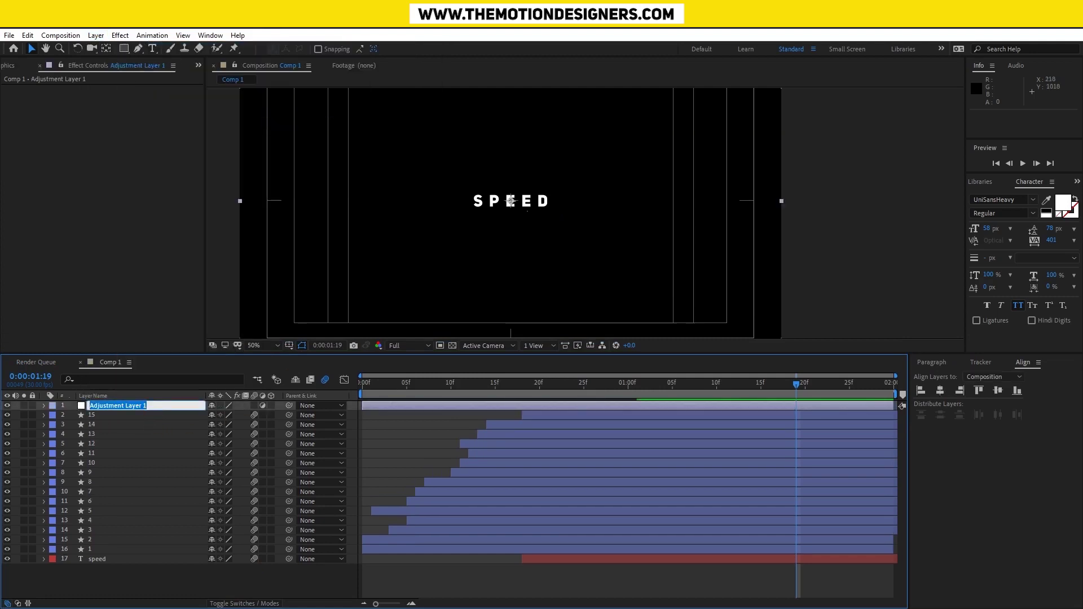
text(color)
key(Return)
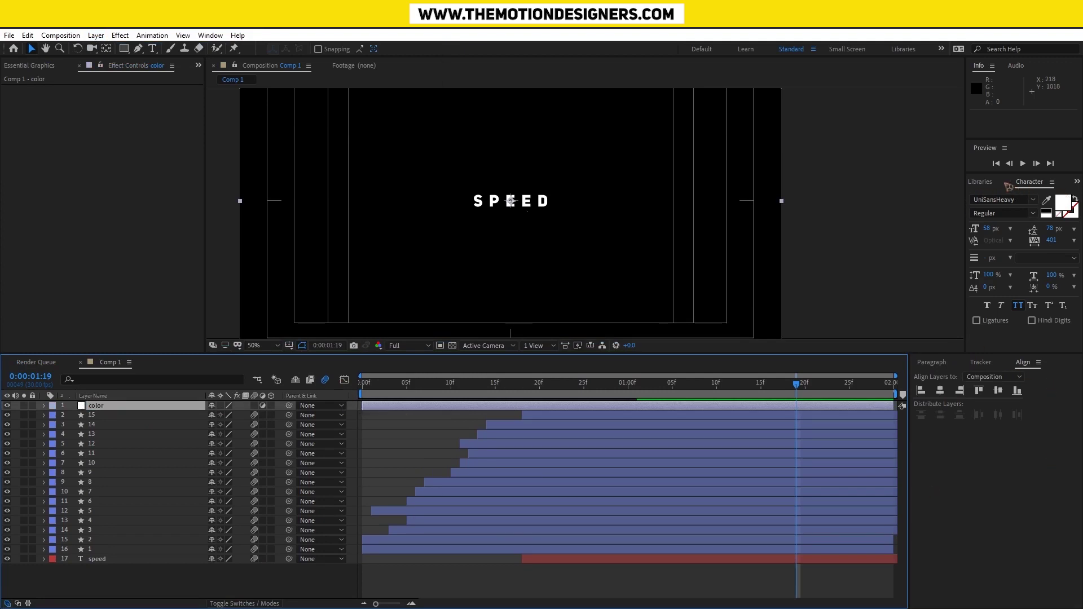
Find the Fill effect in the effects library and apply it to the color adjustment layer
click(1078, 181)
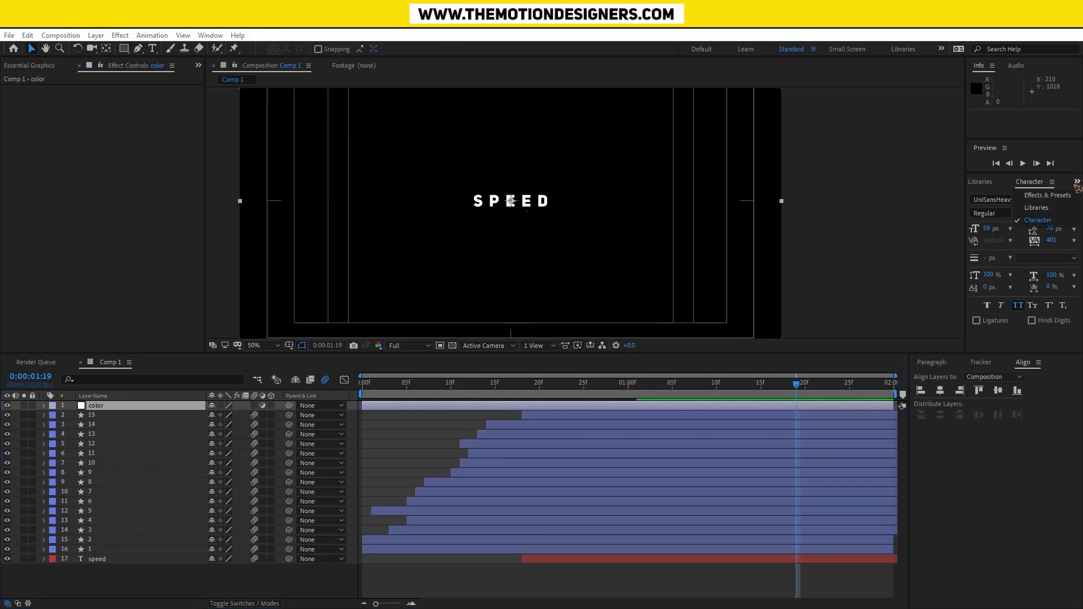
click(1041, 192)
click(1008, 196)
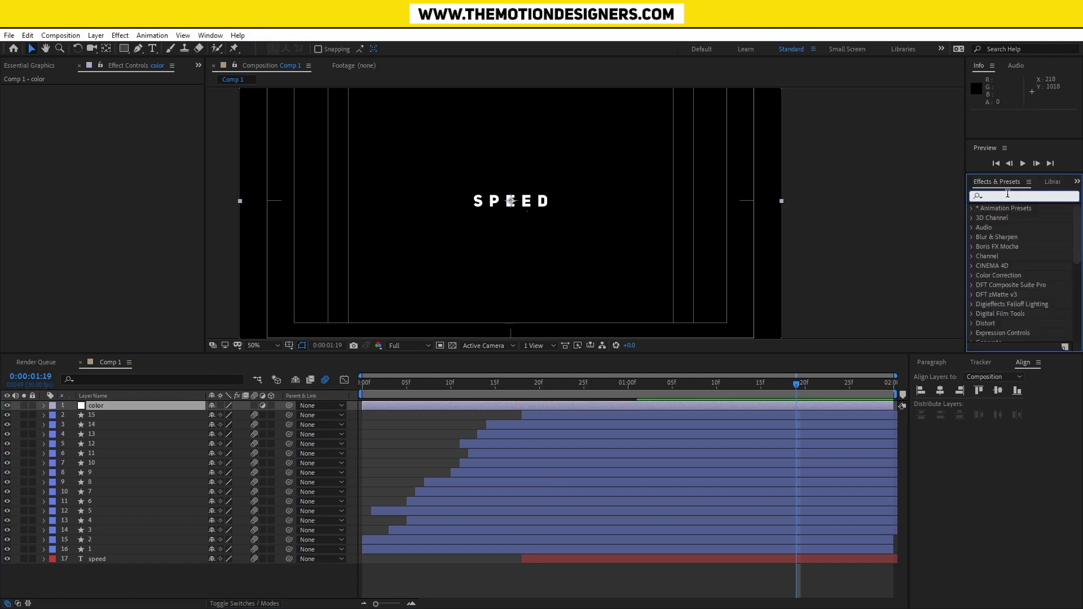
text(fill)
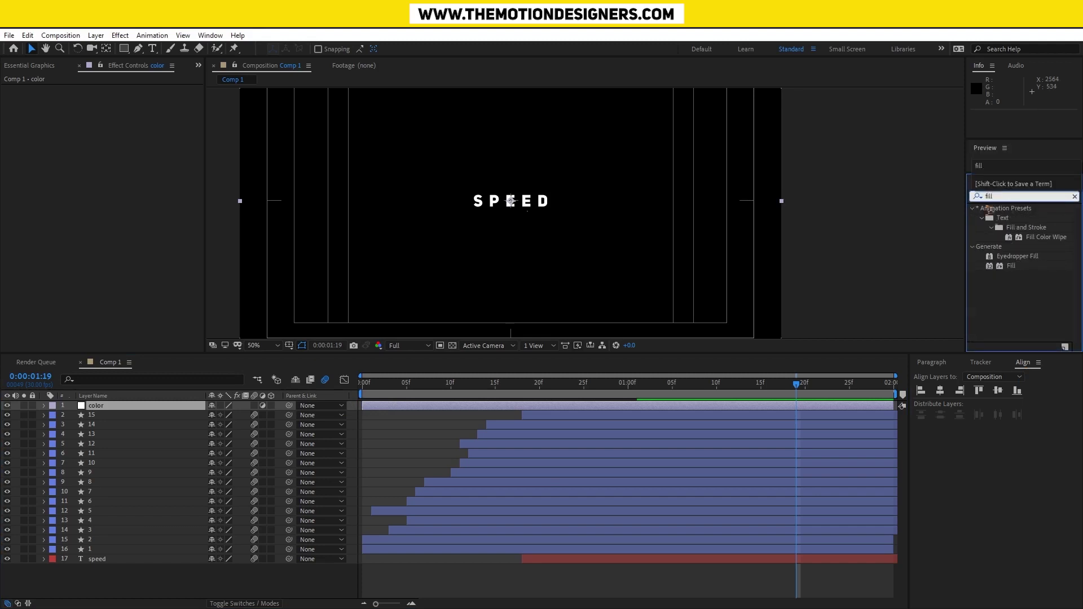
drag(997, 278, 137, 407)
Set the Fill effect's colour to a bright blue and preview the recoloured animation
click(117, 118)
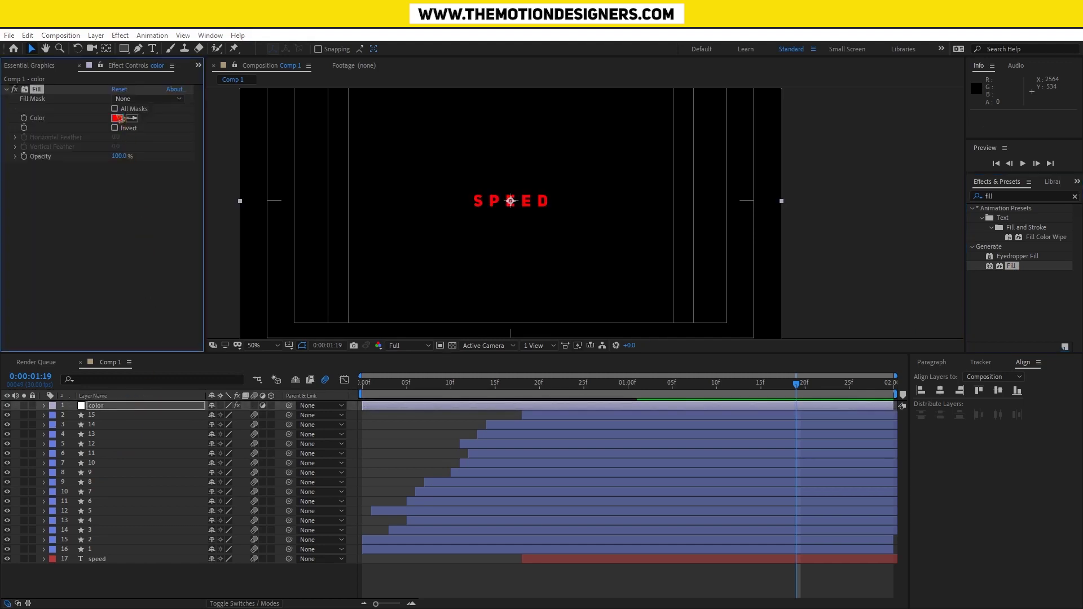
click(529, 372)
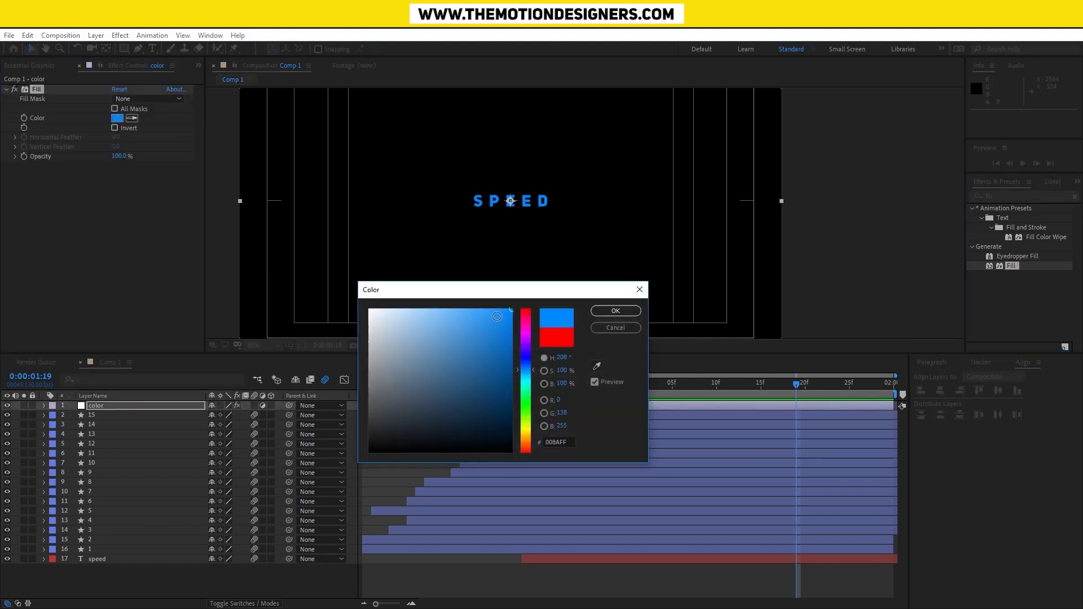
click(615, 311)
key(space)
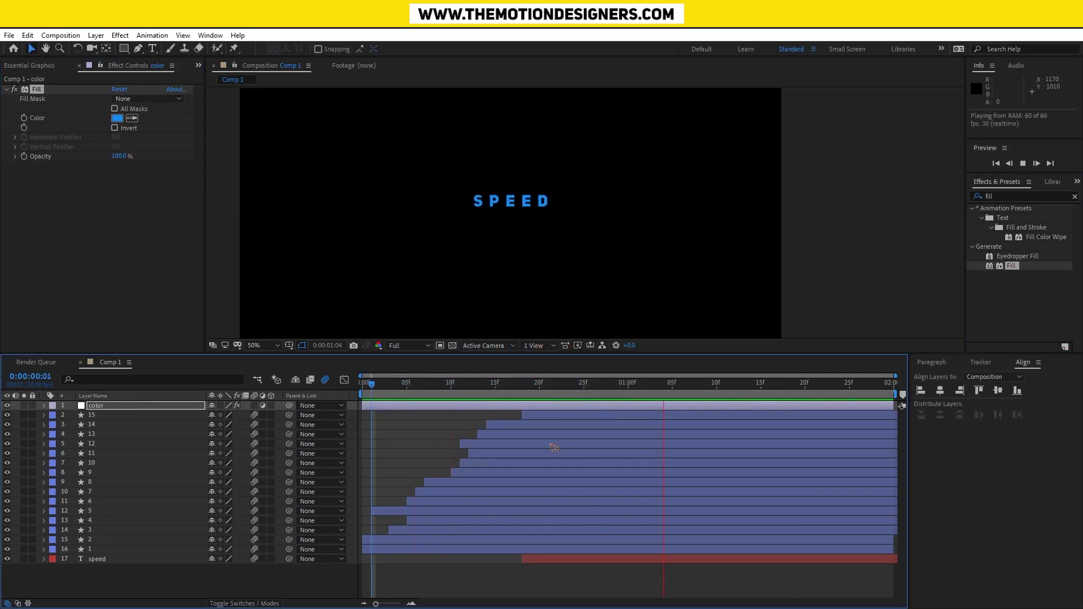
key(space)
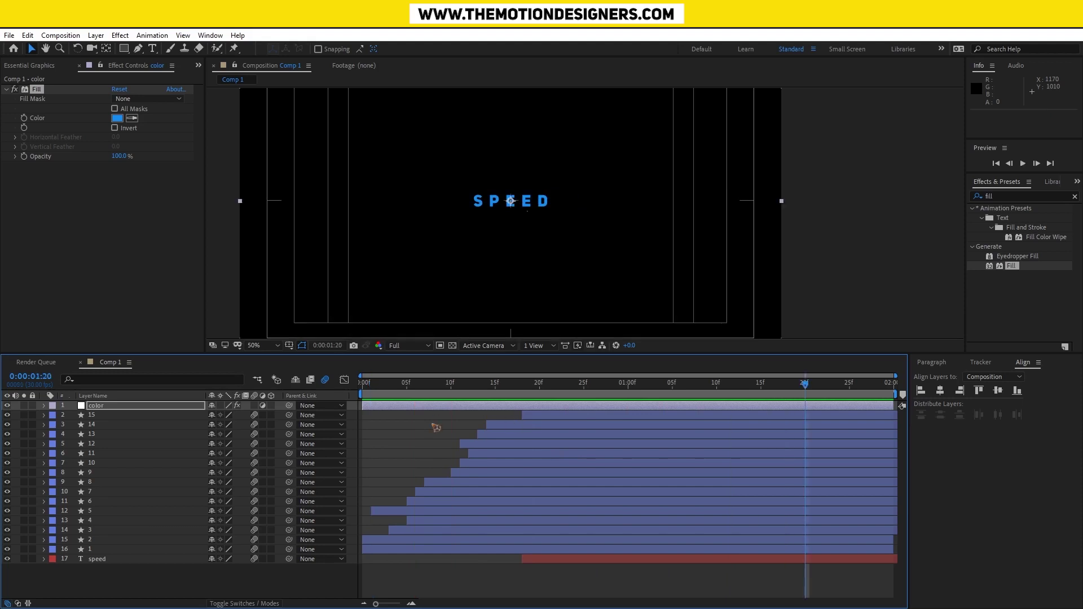
Pre-compose all layers from speed up to color into a composition named Title Design_1 and preview it
click(120, 589)
click(118, 558)
shift+click(123, 410)
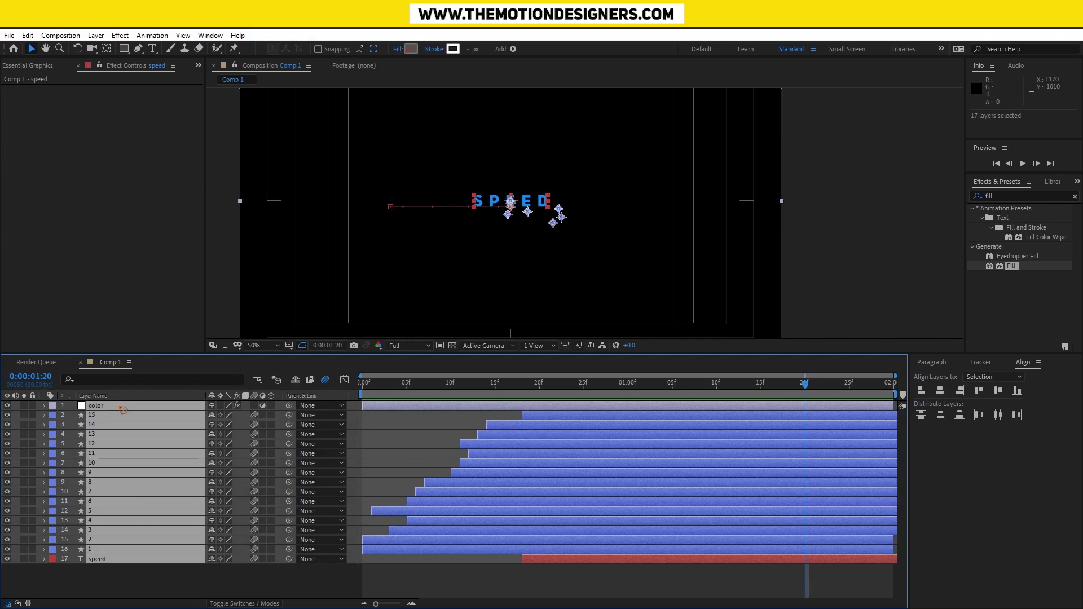
key(ctrl+shift+c)
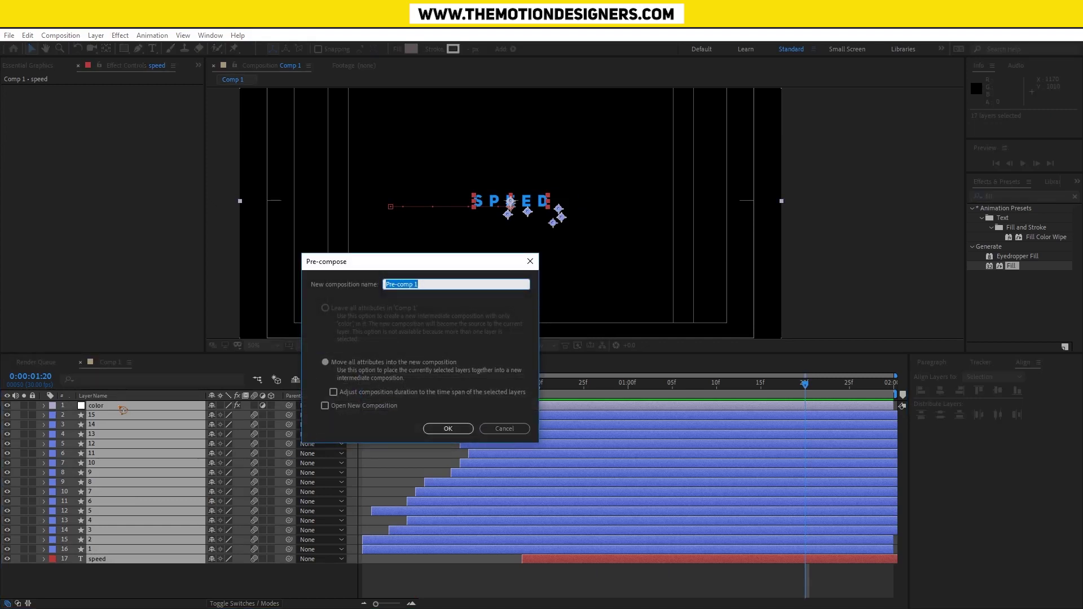
text(Title Design_1)
click(452, 432)
key(space)
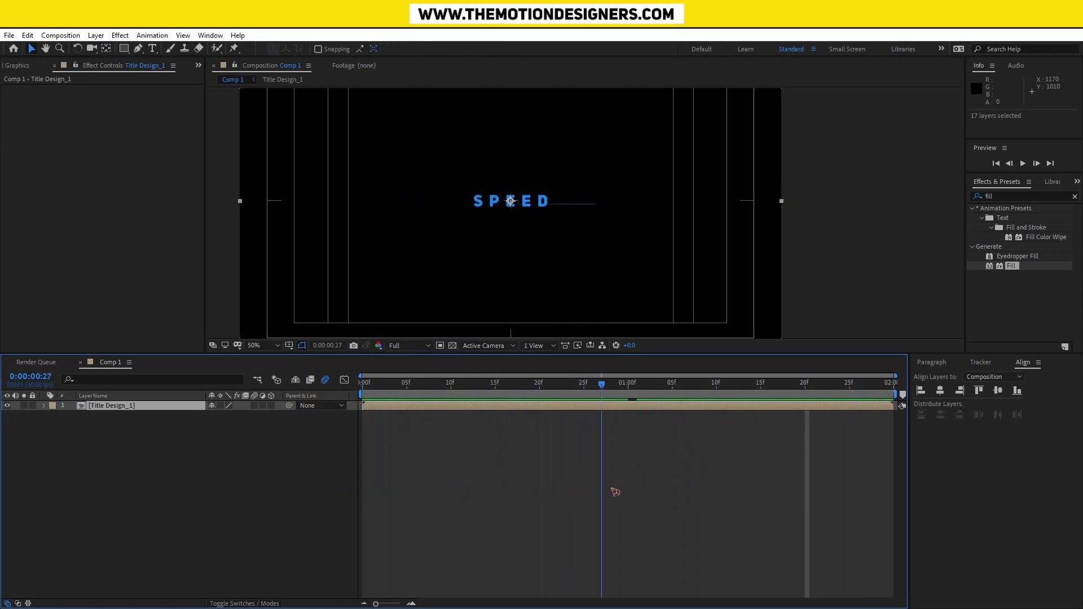
Open the Title Design_1 composition and add another adjustment layer above the color layer
double_click(141, 406)
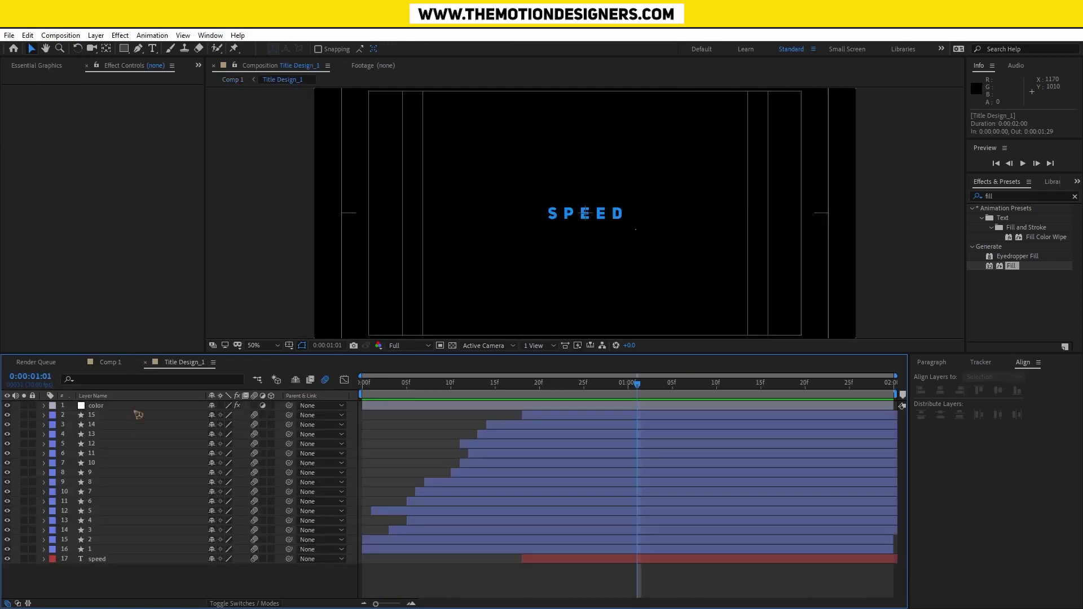
click(96, 35)
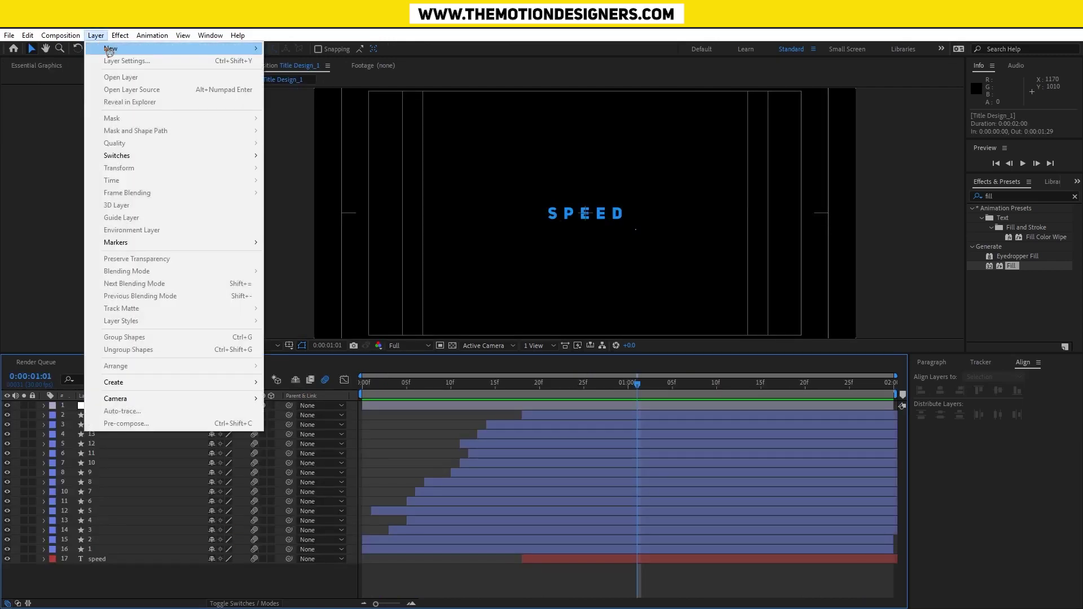
mouse_move(111, 49)
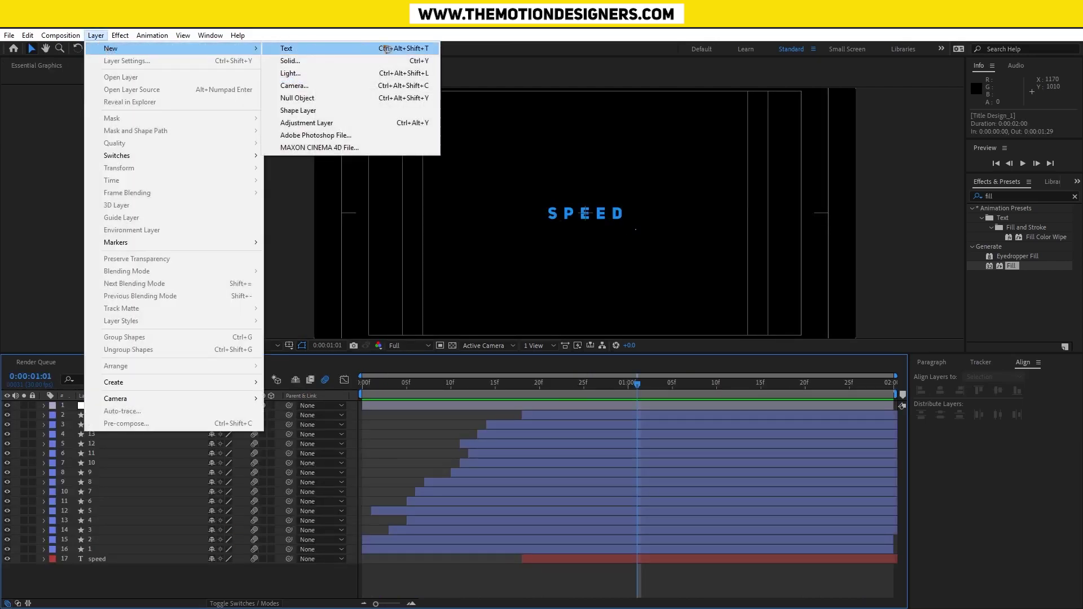
click(349, 129)
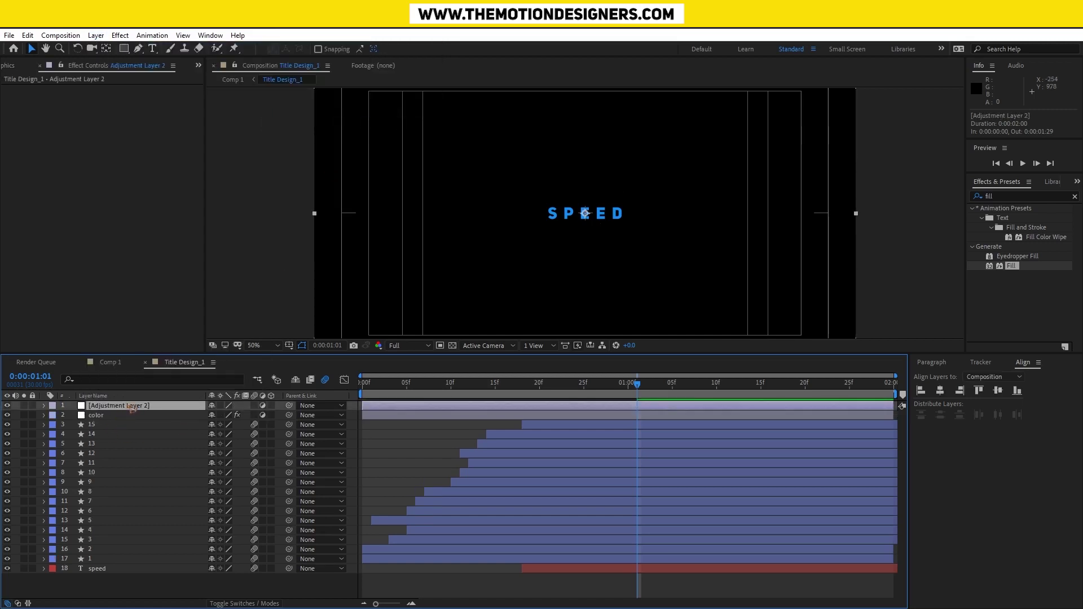
Rename the new adjustment layer as Shine
key(Return)
text(Shine)
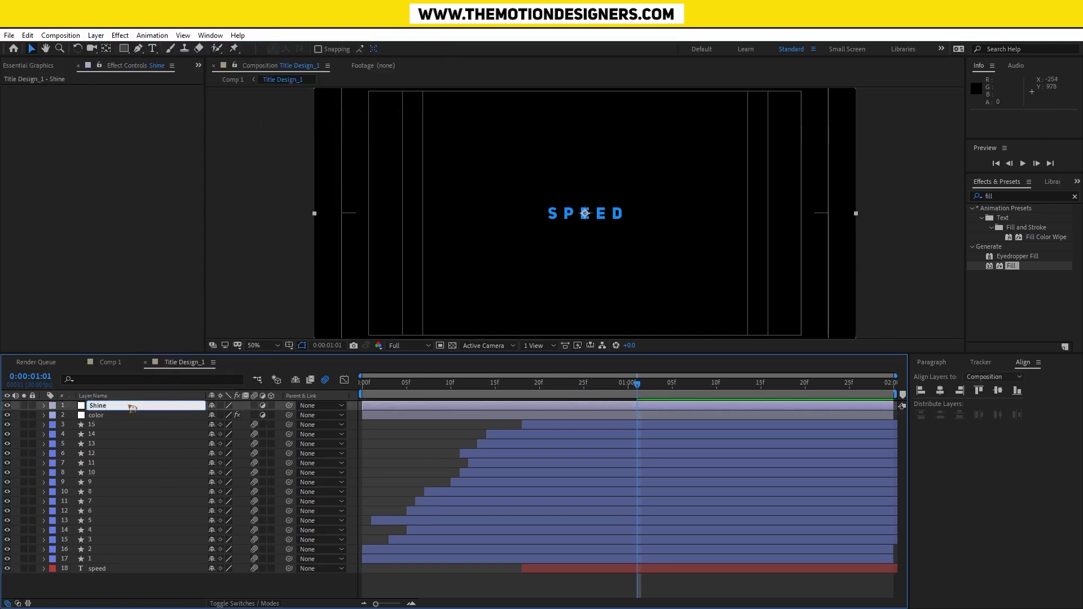
key(Return)
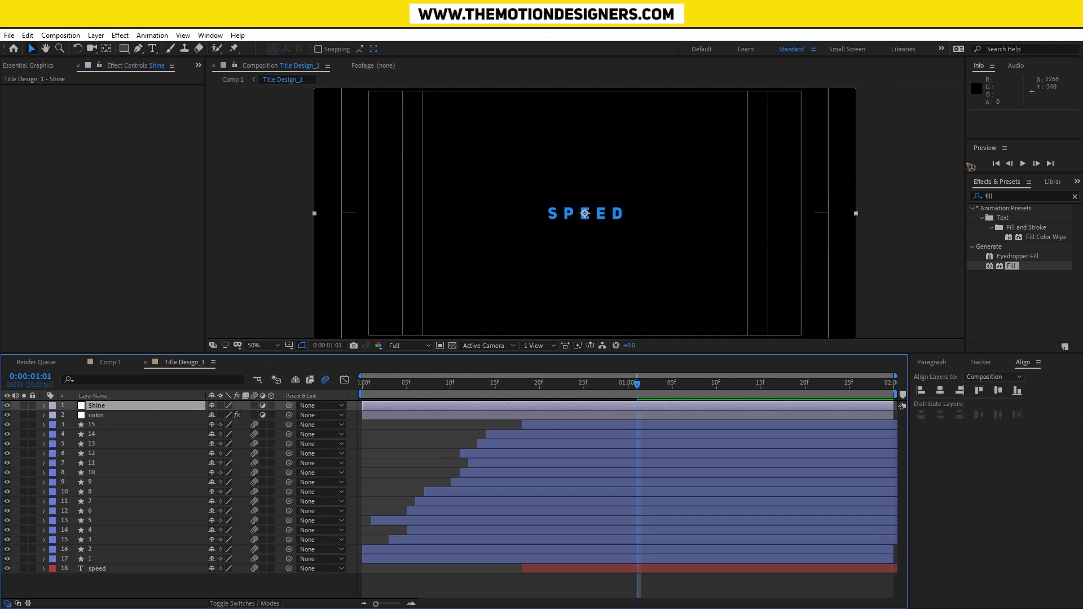
Find the stylize Glow effect in the effects library and apply it to the Shine layer
click(1015, 197)
text(Glow)
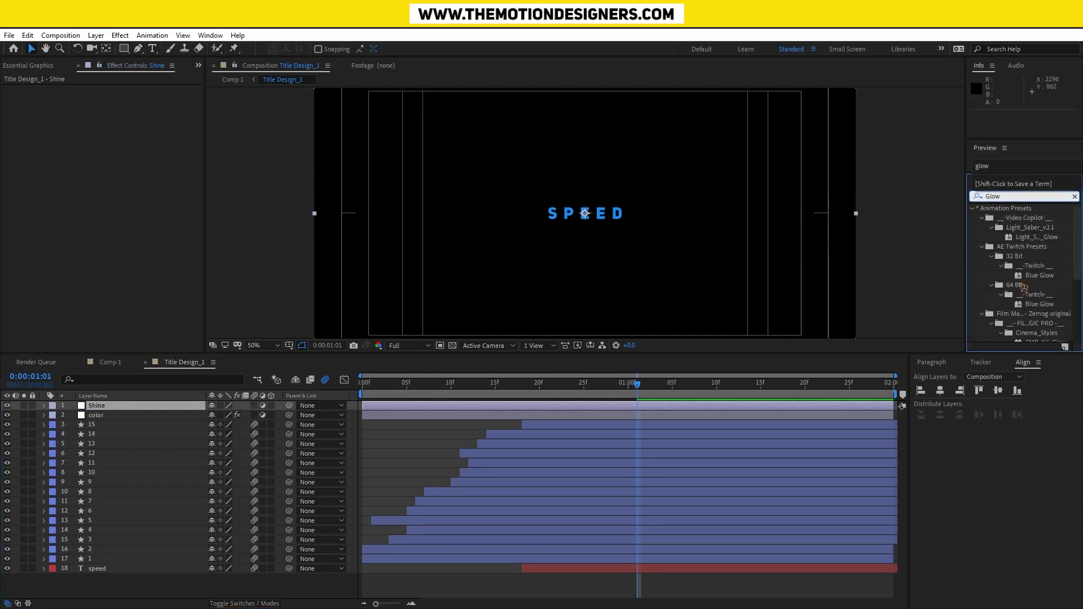
scroll(1070, 282, down, 4)
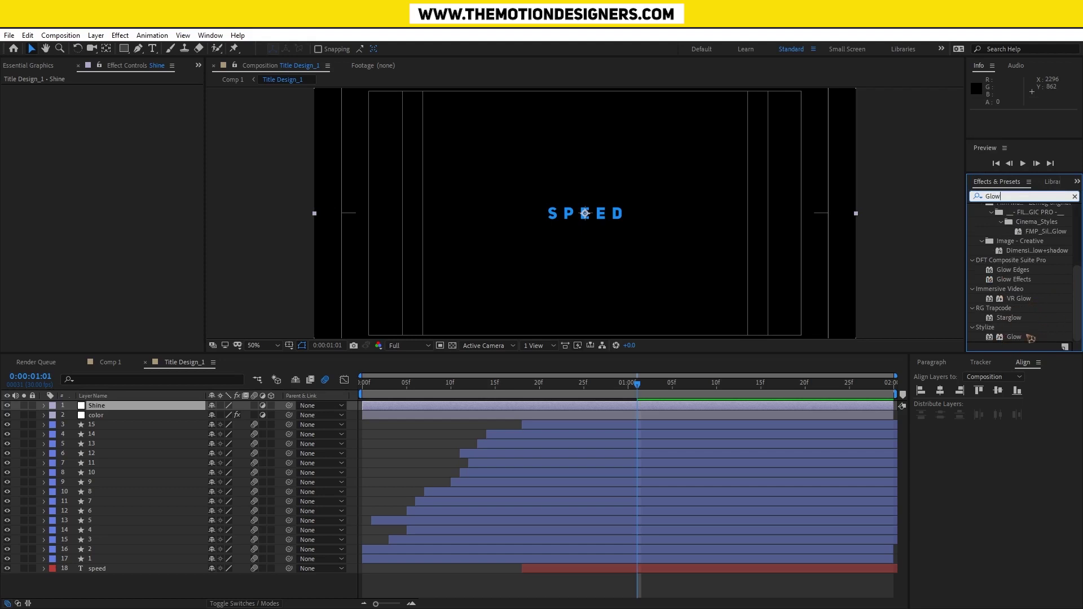
drag(1030, 338, 152, 408)
click(892, 265)
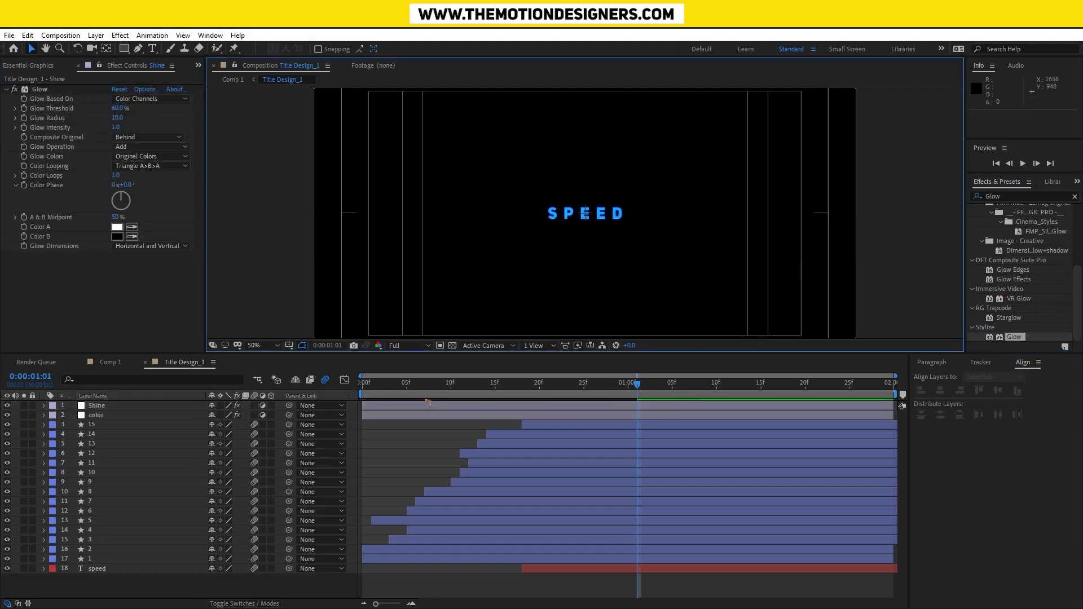
Compare the animation with the Shine layer's glow off and on, and preview it from the start
drag(377, 393, 551, 411)
click(8, 406)
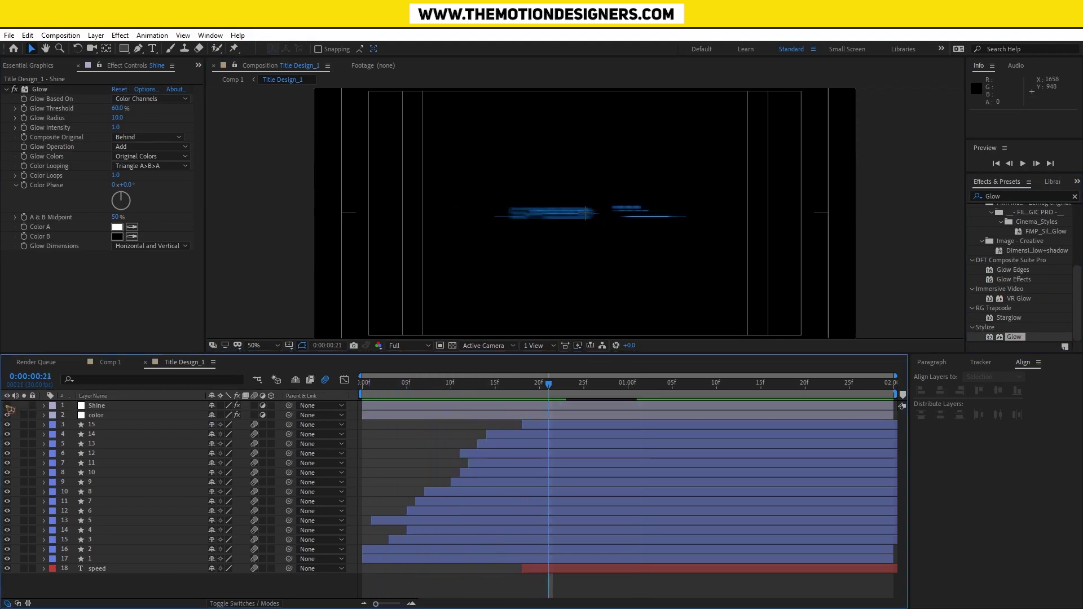
click(8, 405)
drag(554, 390, 673, 393)
scroll(692, 245, up, 1)
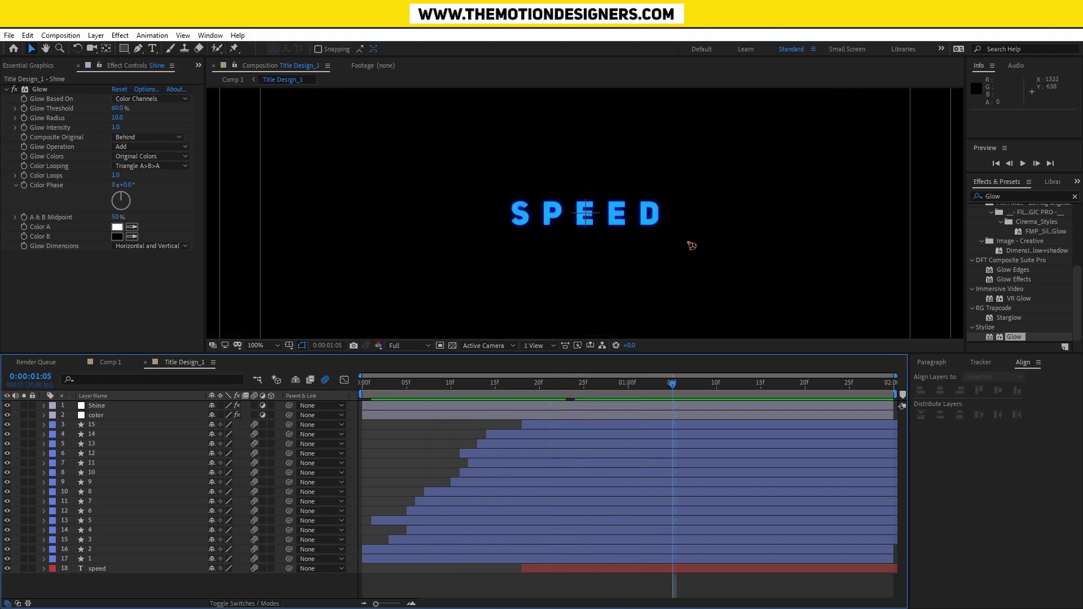
key(comma)
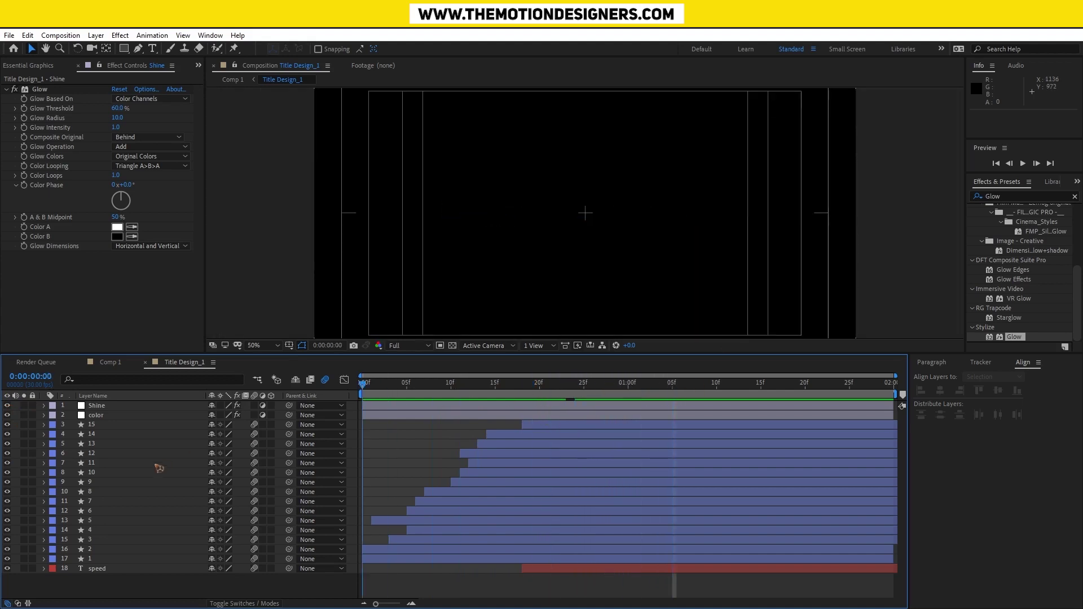
key(space)
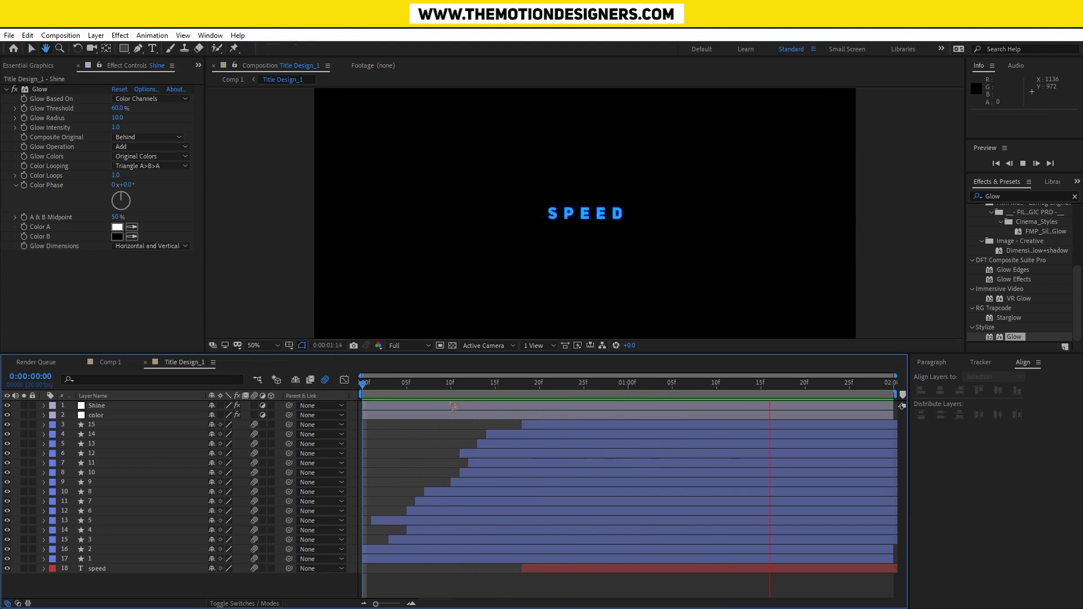
key(apostrophe)
key(space)
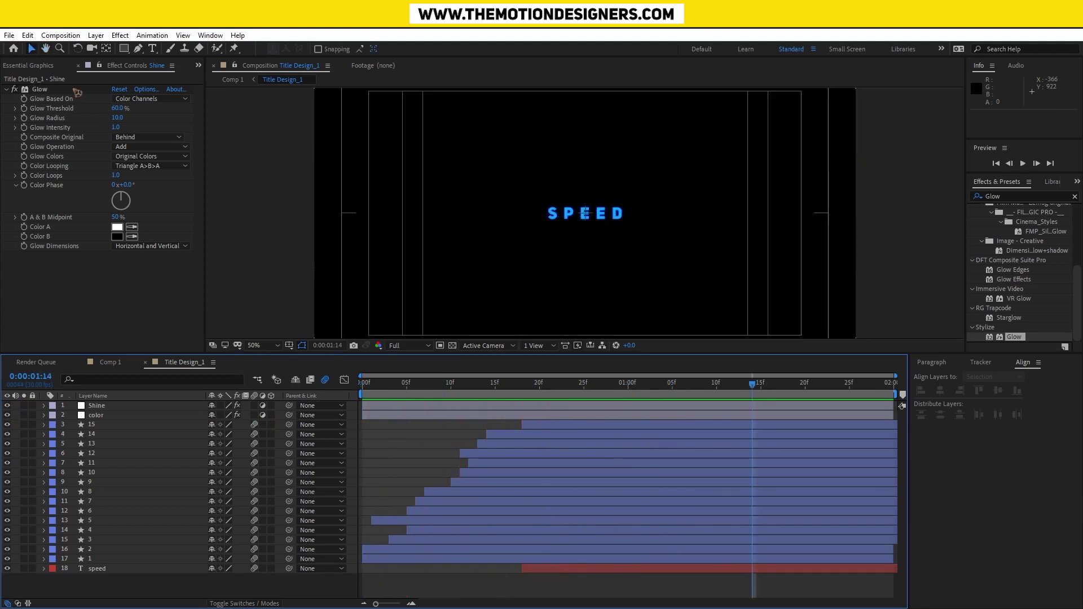
Show the project's item list and return to the Comp 1 composition to preview it
click(37, 65)
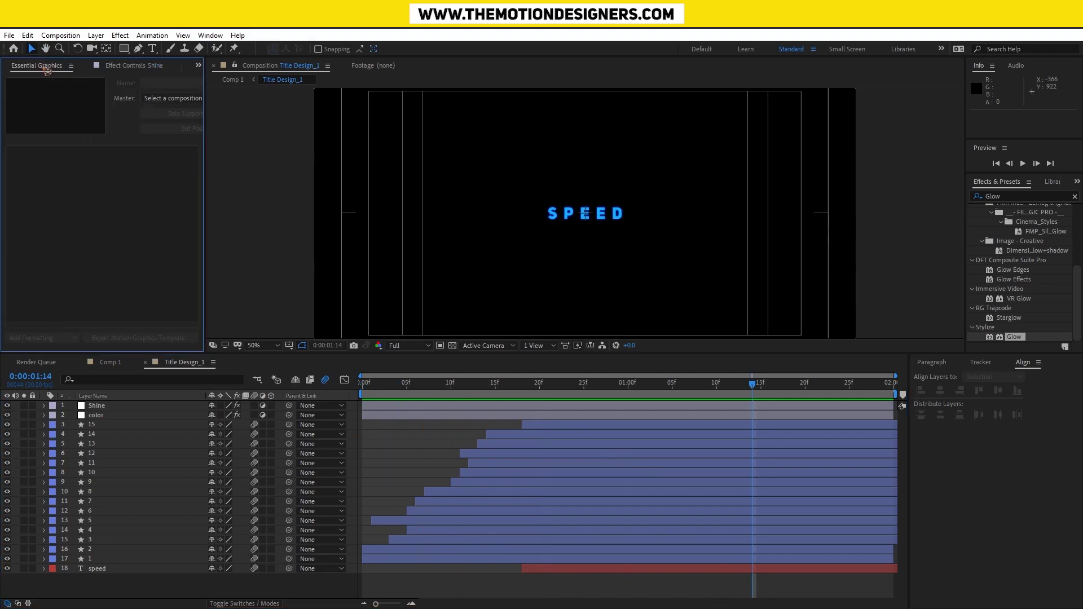
click(200, 65)
click(219, 78)
click(71, 312)
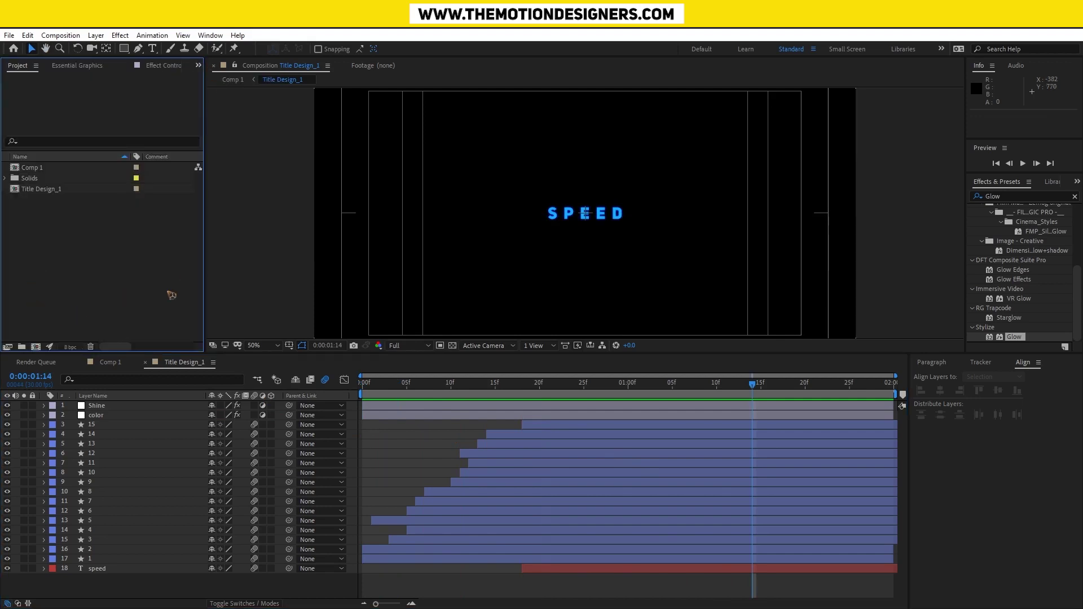
drag(430, 388, 495, 387)
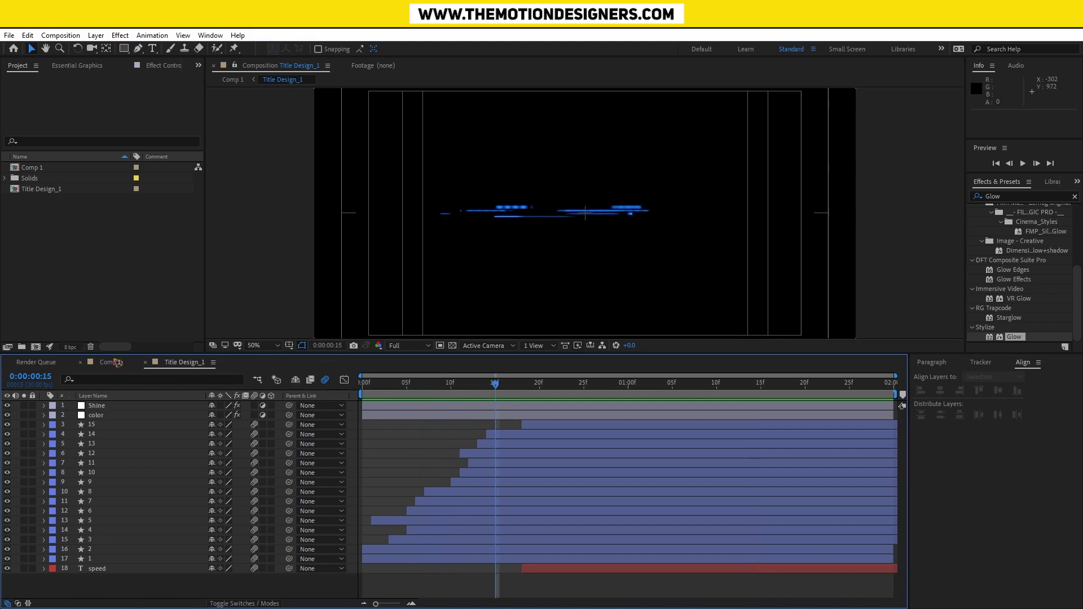
click(112, 361)
key(space)
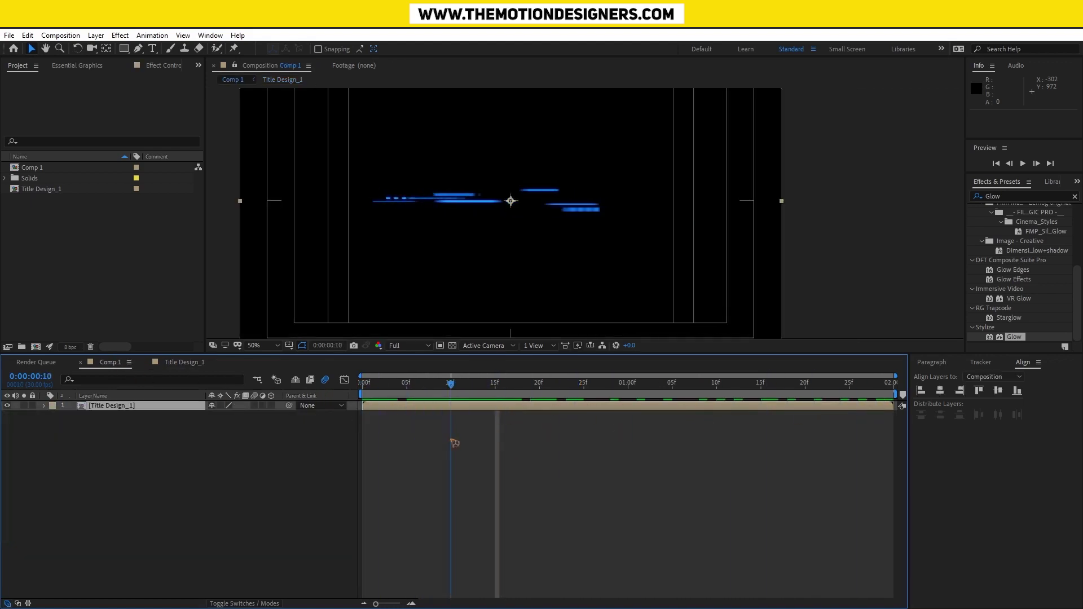
Set Comp 1's duration to 0:00:10:00, rename it Main Comp, and show its full time range
key(ctrl+k)
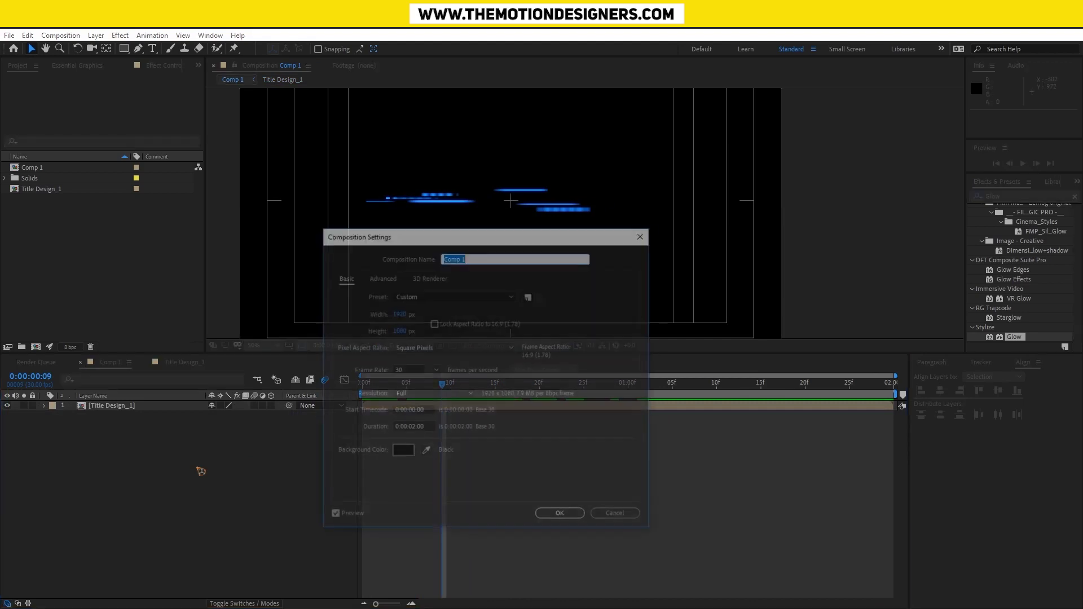
click(415, 427)
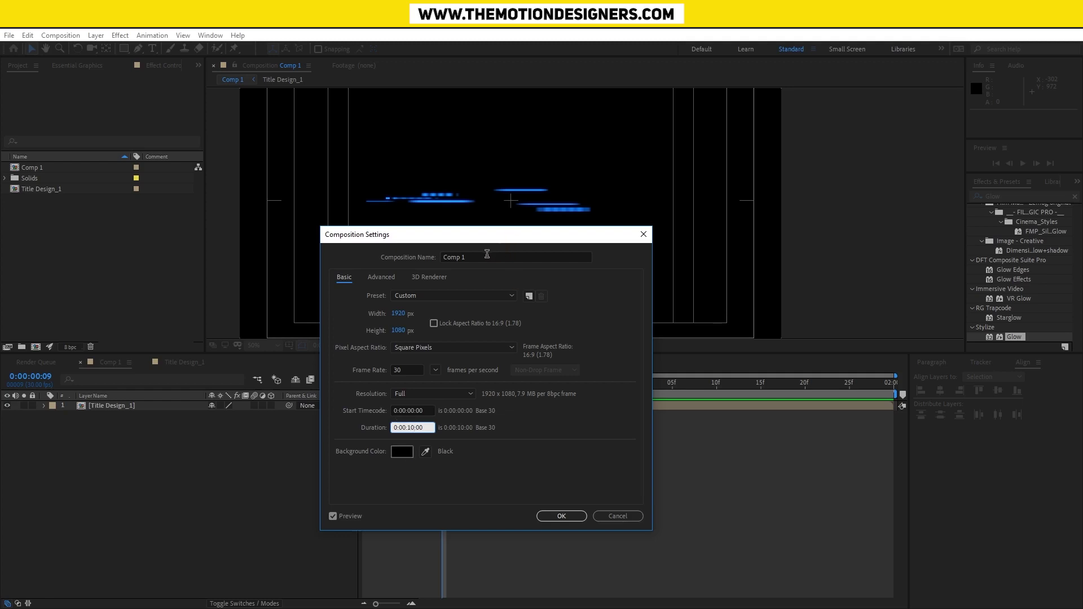
click(486, 257)
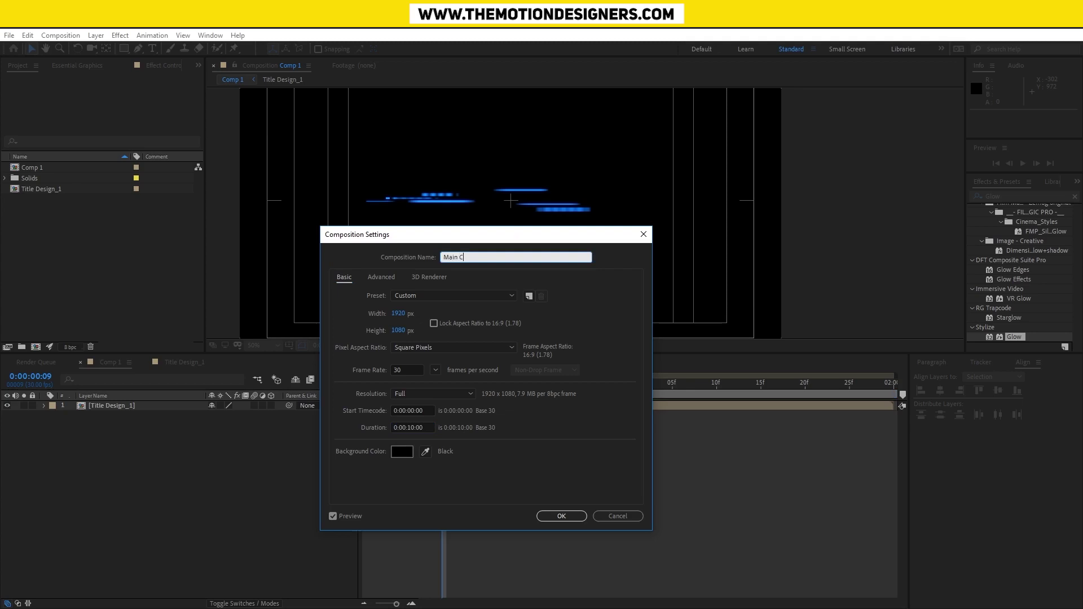
text(Main Comp)
key(Return)
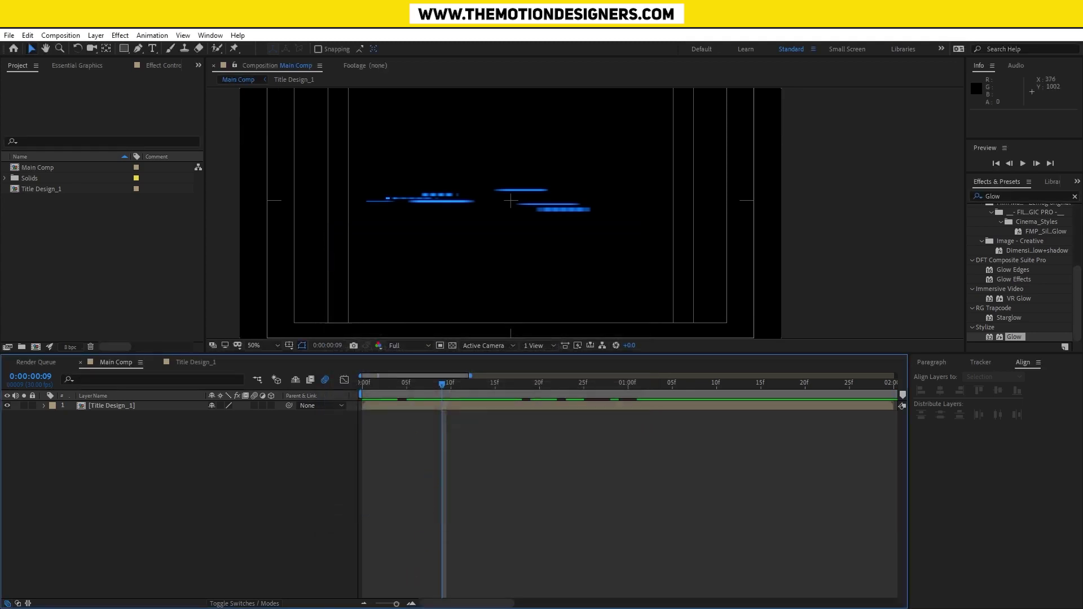
click(364, 604)
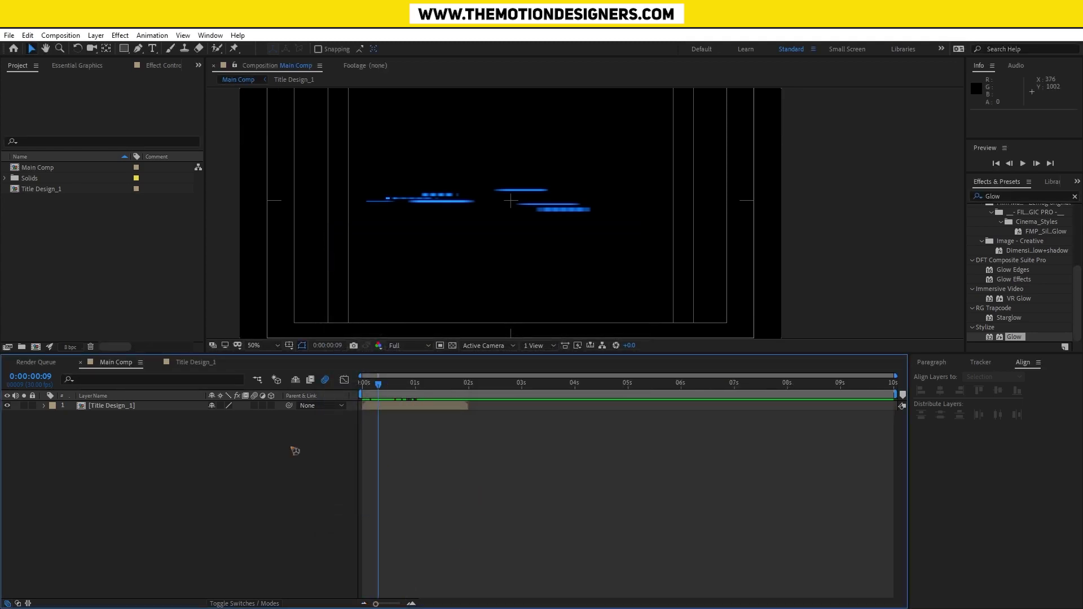
click(126, 410)
click(393, 392)
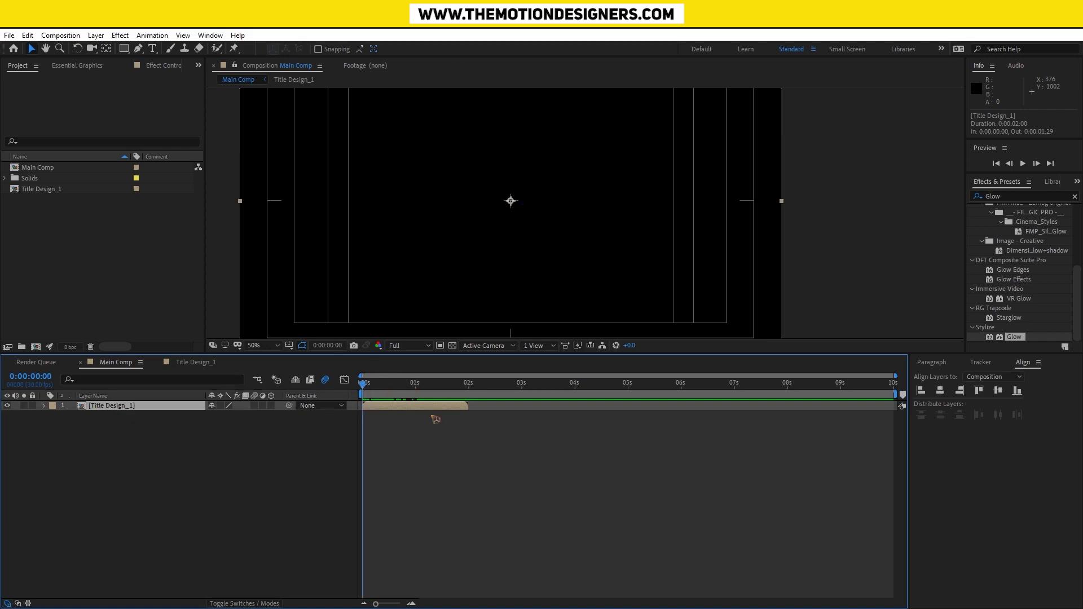
Create a 1920 x 1080 px solid in a very dark blue in Main Comp
click(198, 455)
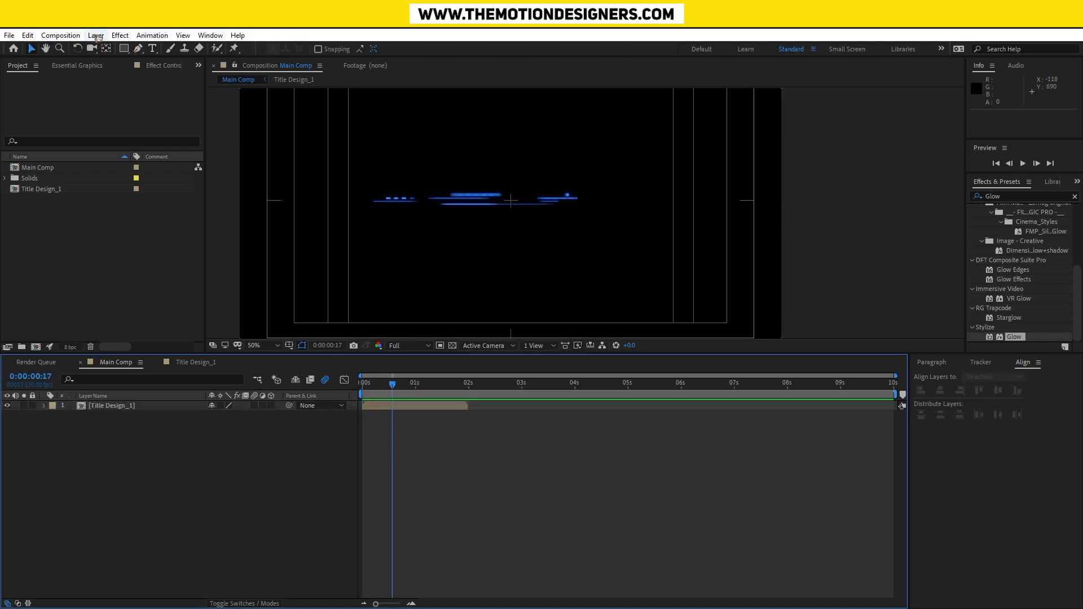
click(96, 36)
mouse_move(119, 52)
click(375, 66)
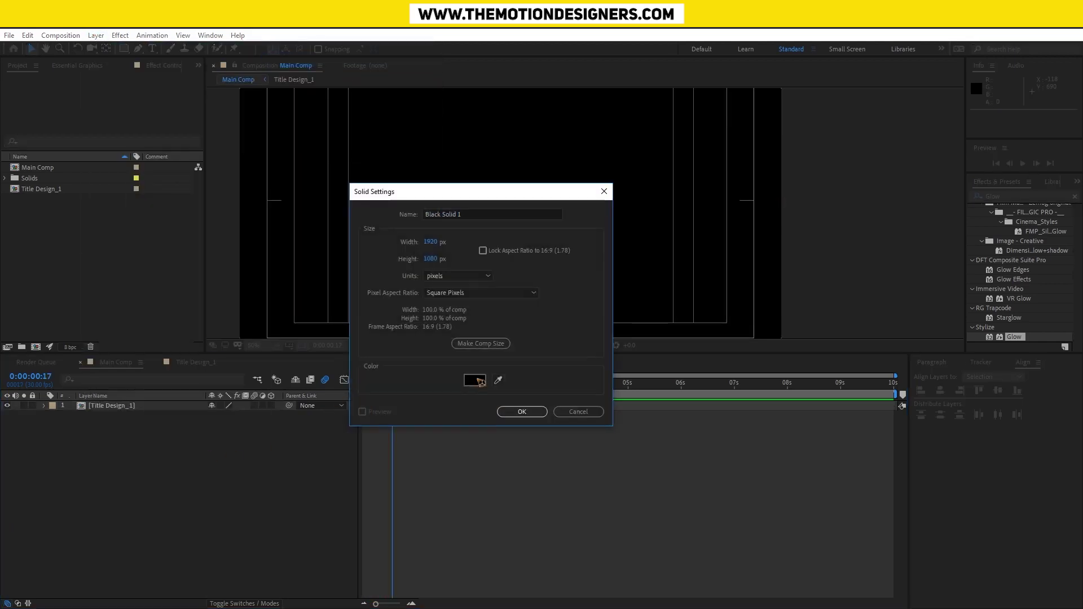
click(475, 381)
click(526, 373)
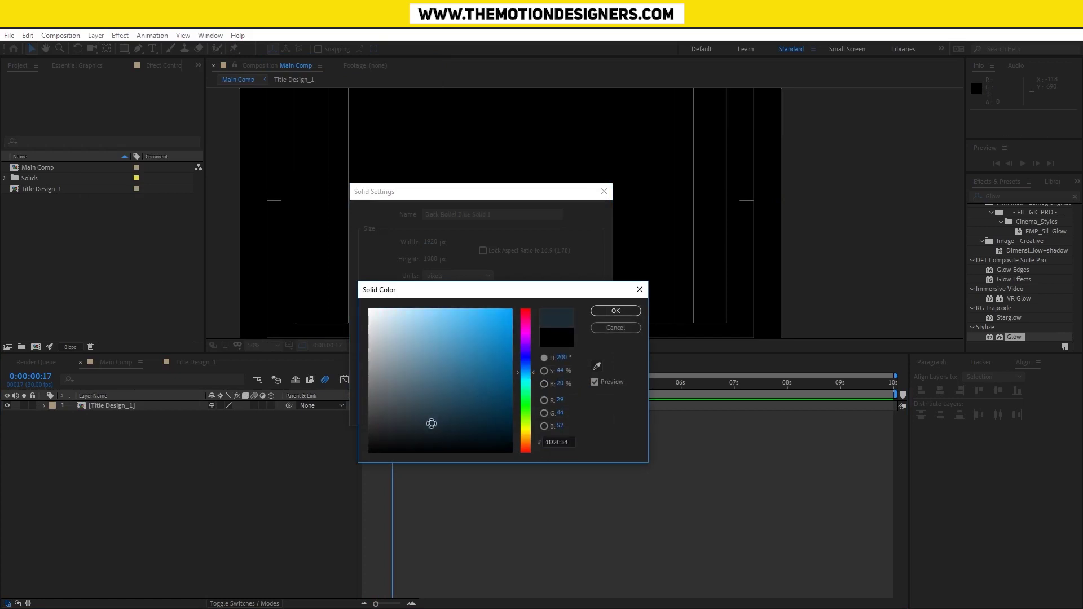
mouse_move(431, 423)
mouse_down()
mouse_move(395, 439)
mouse_move(489, 442)
mouse_up()
click(636, 312)
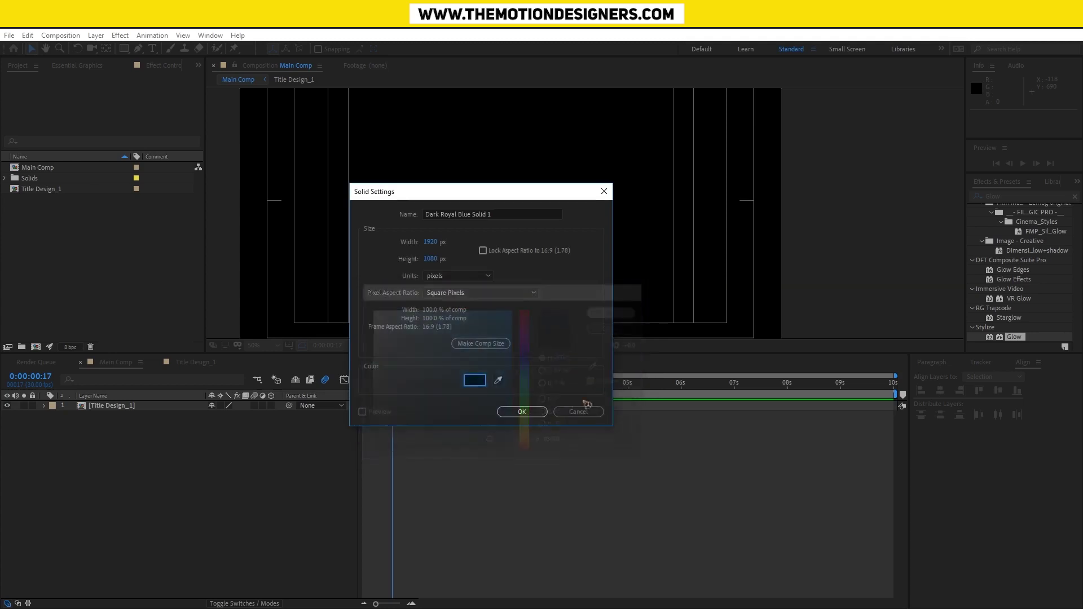
click(520, 411)
Place the dark blue solid beneath Title Design_1 and rename it BG
drag(142, 410, 139, 428)
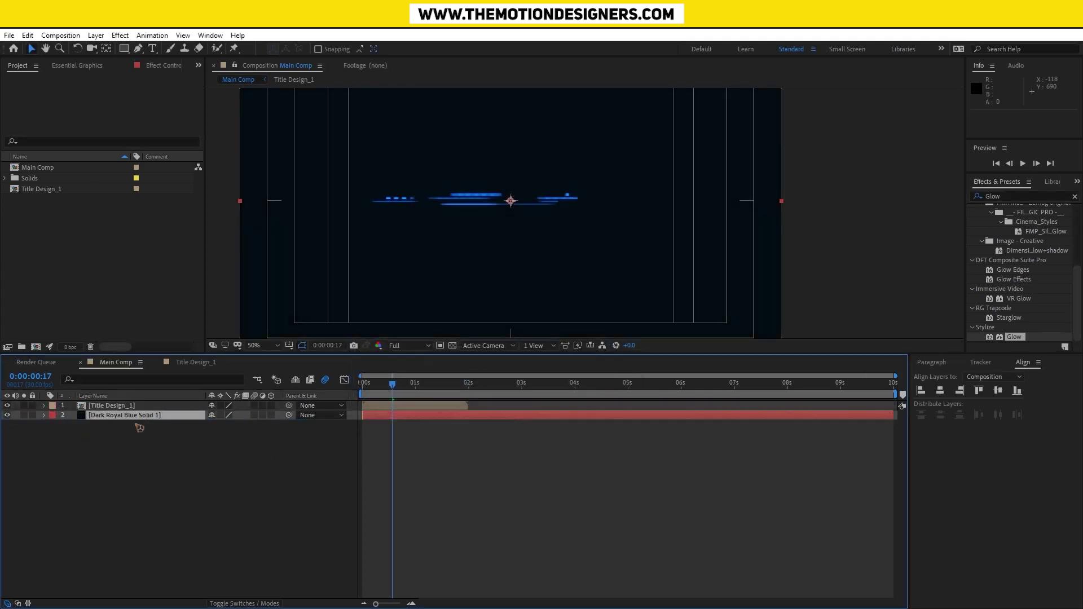
key(Return)
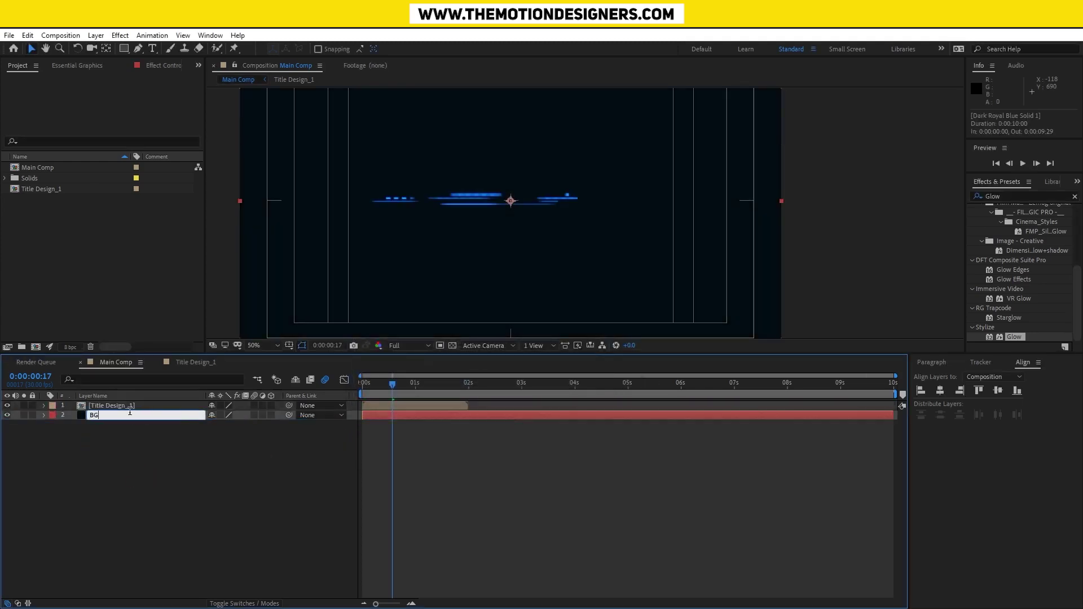
key(Return)
Create a black 1920 x 1080 px solid (000000) directly above the BG layer
key(ctrl+shift+y)
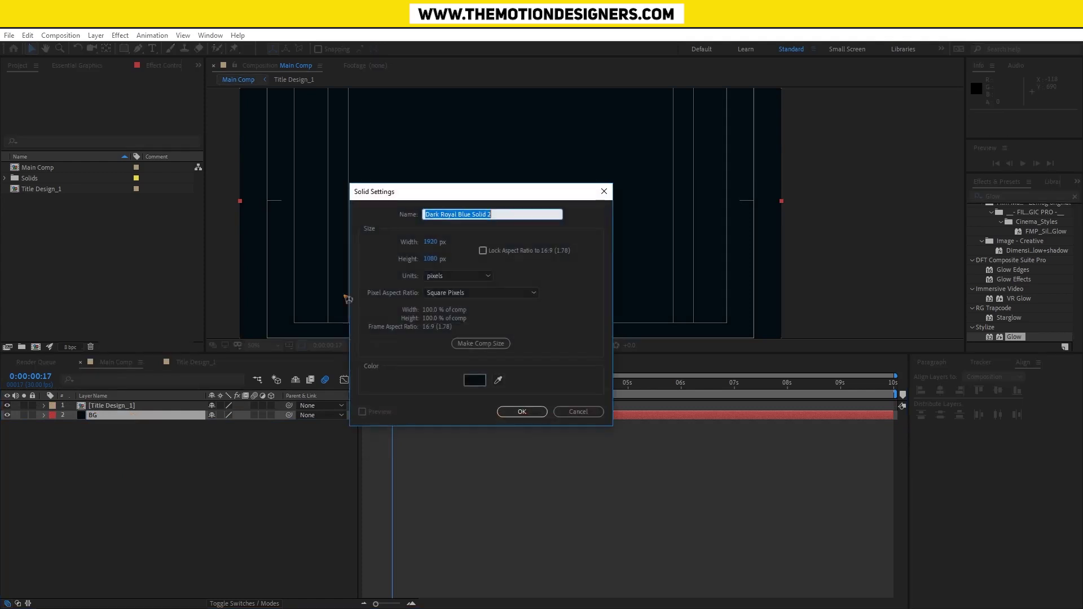
click(474, 380)
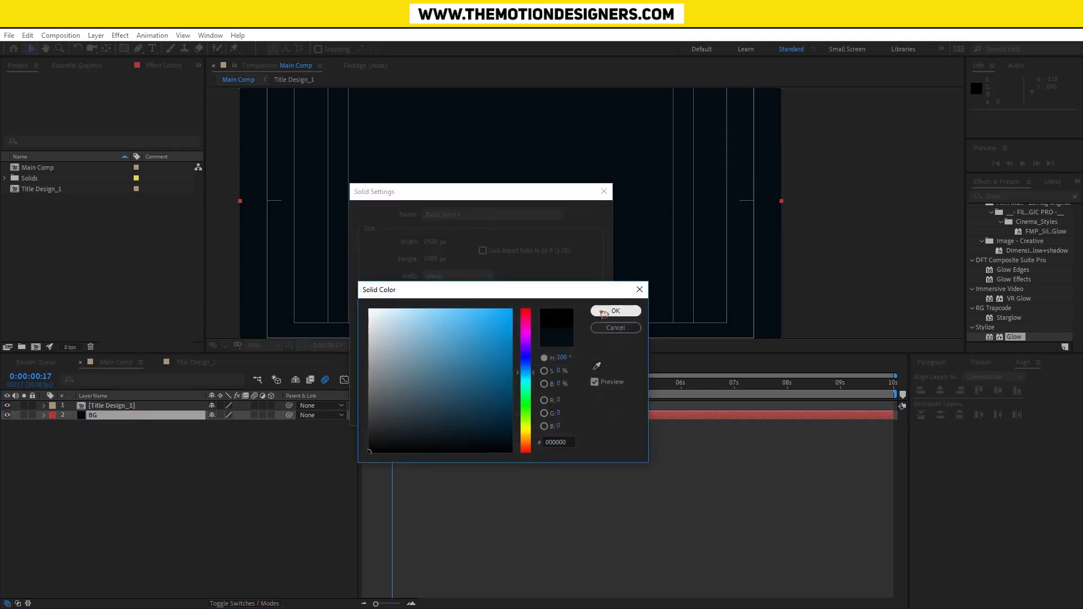
click(615, 311)
click(515, 411)
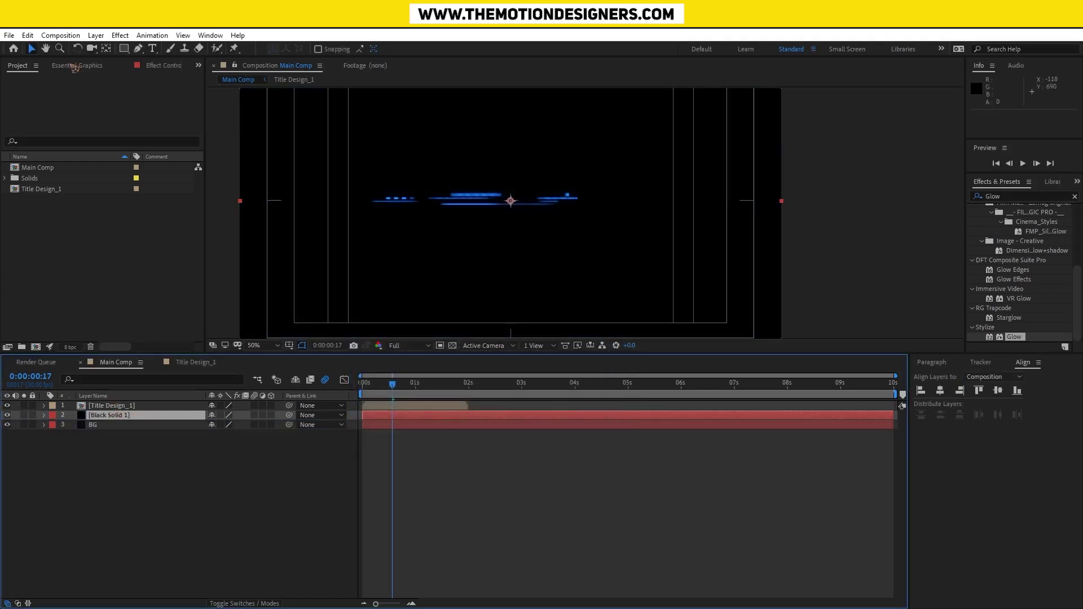
Add a full-size elliptical mask to the black solid and set its mode to Subtract
drag(125, 49, 209, 77)
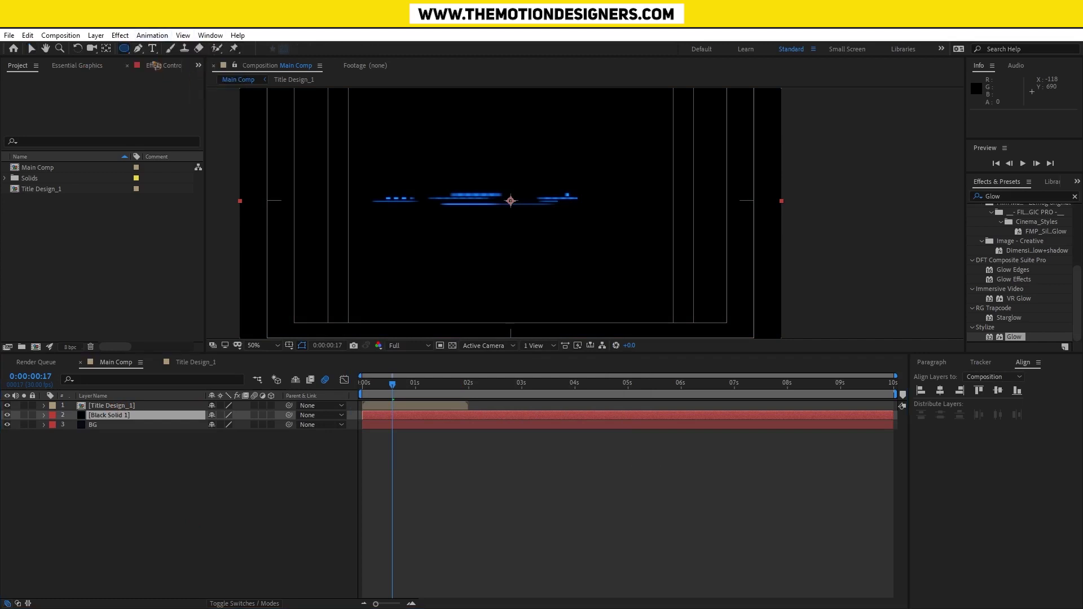
double_click(125, 49)
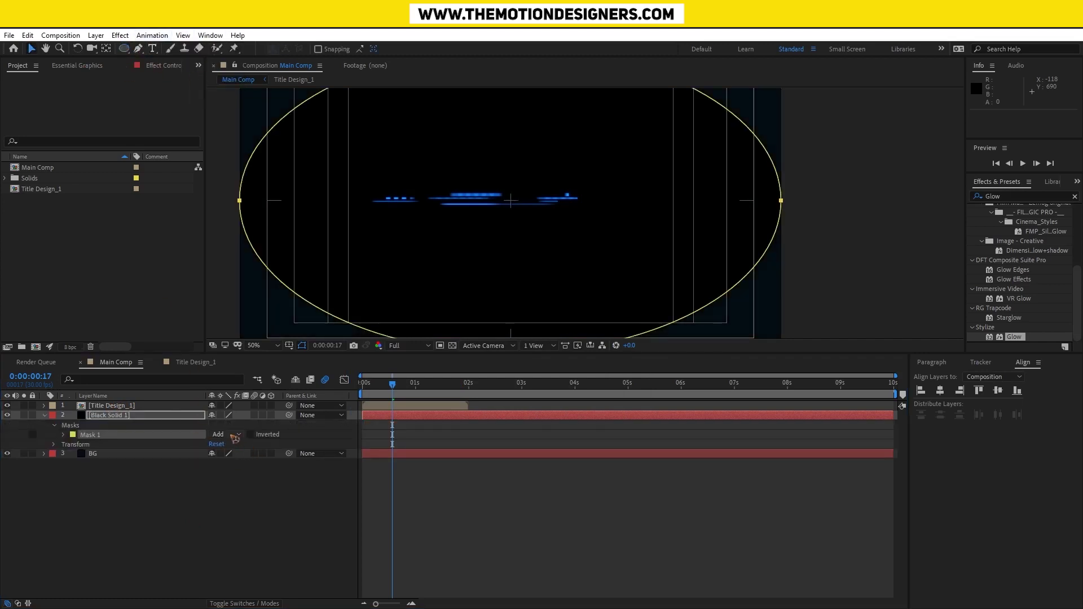
click(234, 438)
click(262, 472)
Feather the black solid's mask by about 1204 pixels and preview the vignetted title in an enlarged viewer
key(f)
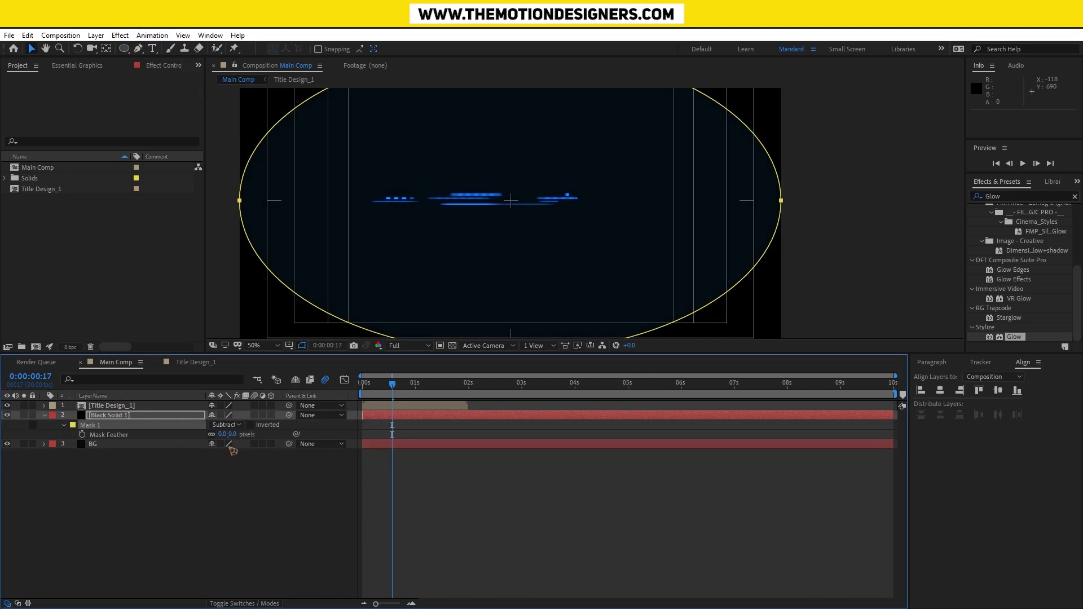
drag(221, 435, 383, 438)
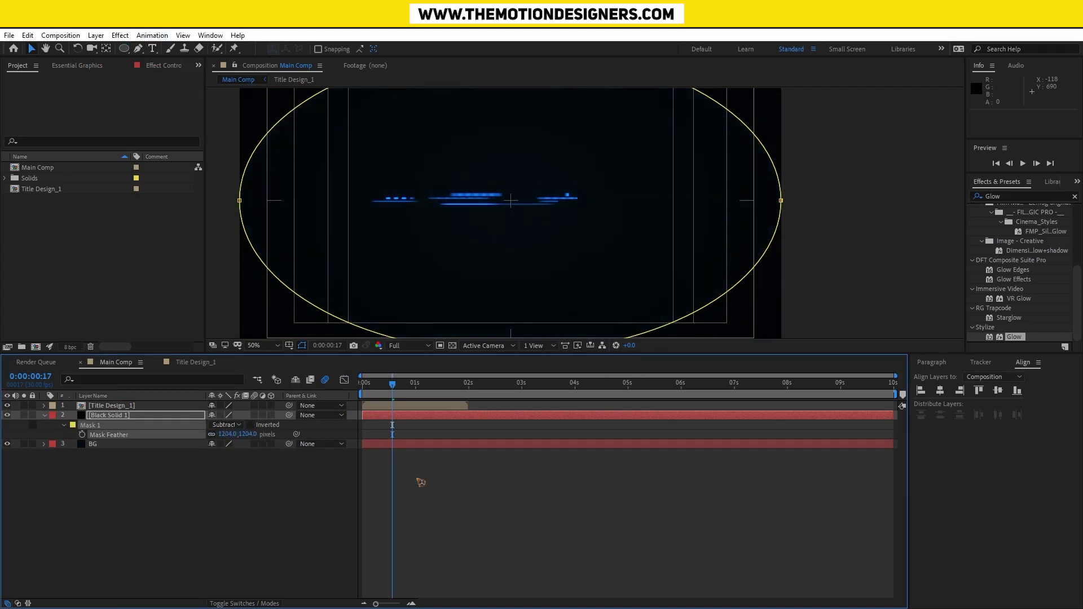
click(45, 416)
click(120, 508)
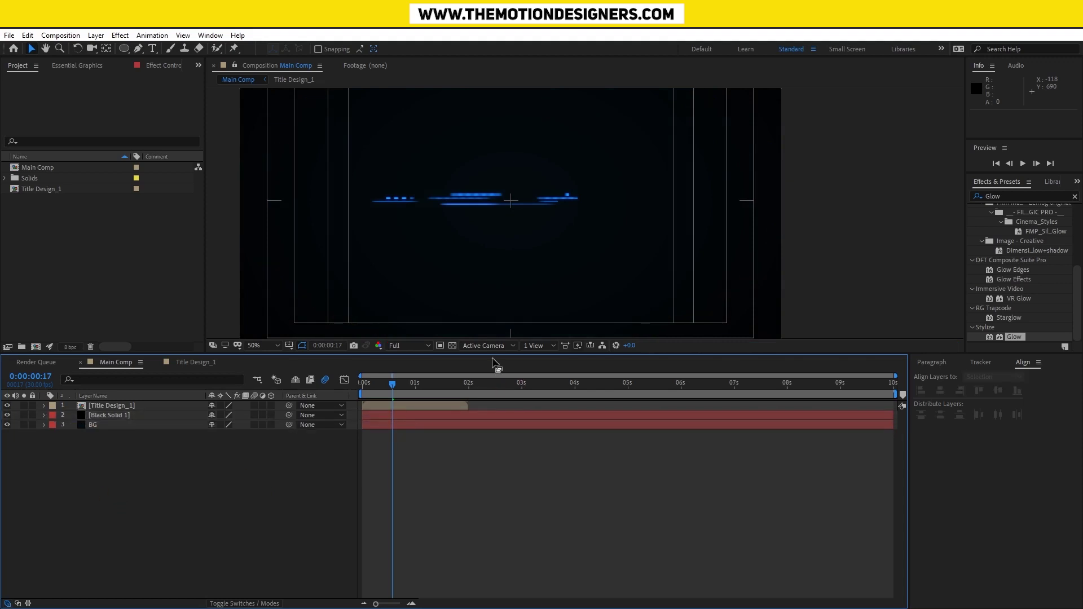
drag(493, 354, 494, 412)
key(space)
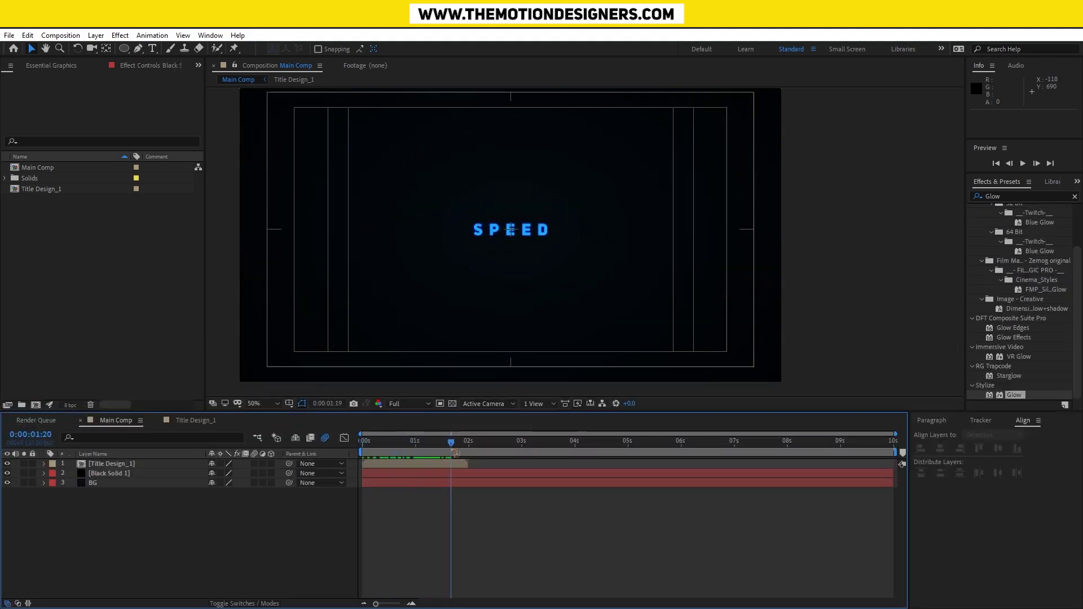
Duplicate the Title Design_1 composition and place the copy as Main Comp's uppermost layer, starting at about 0:00:01:09
drag(455, 453, 333, 456)
key(space)
key(space)
click(15, 191)
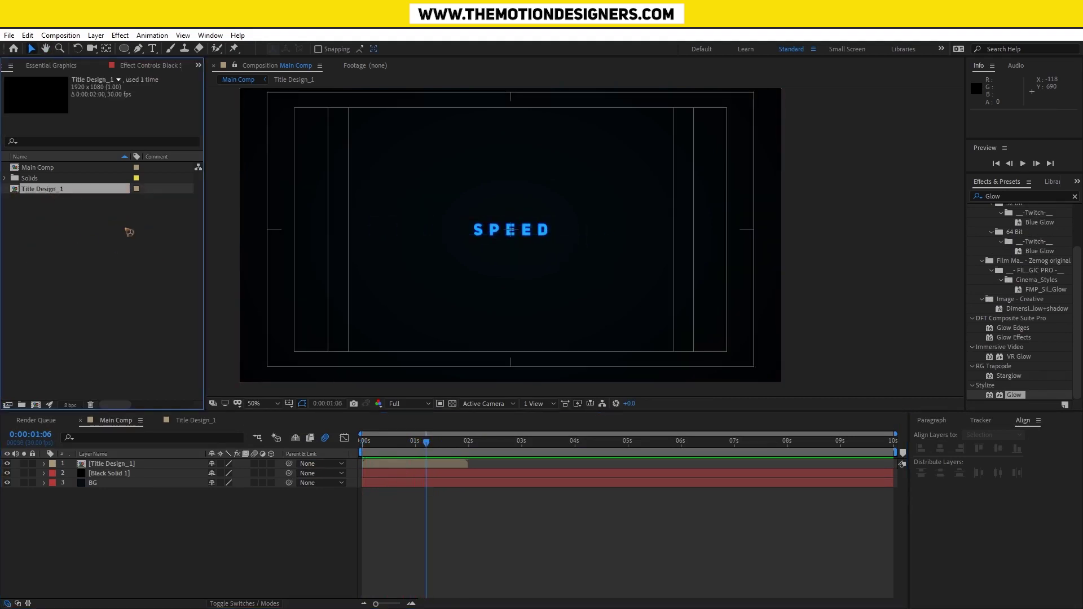
key(ctrl+d)
drag(53, 200, 433, 463)
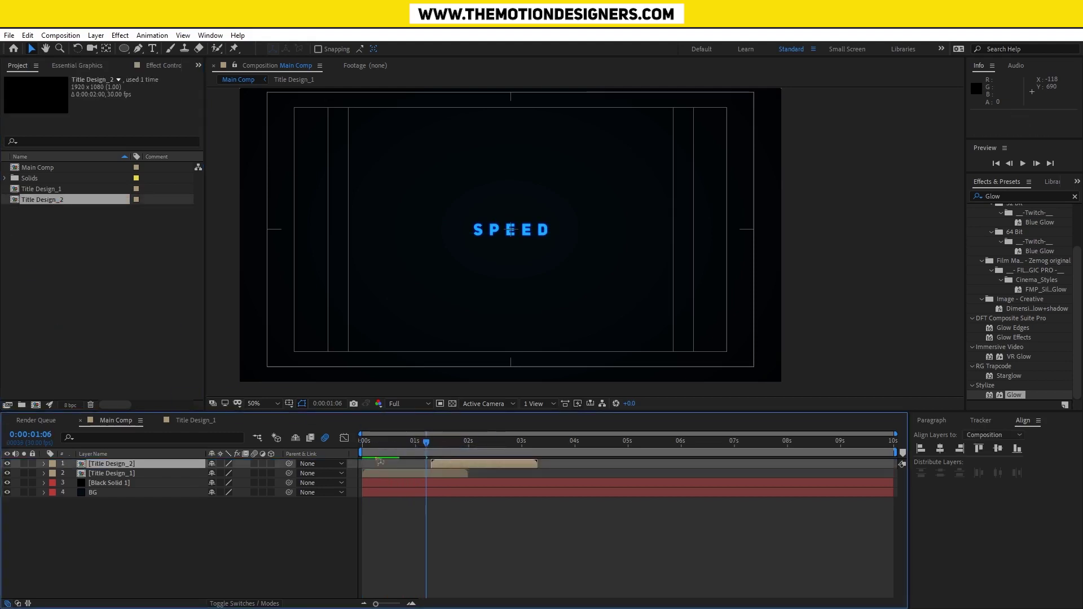
Change the Fill color of the color layer inside Title Design_2 to red F11A47 and review the title in Main Comp
double_click(440, 463)
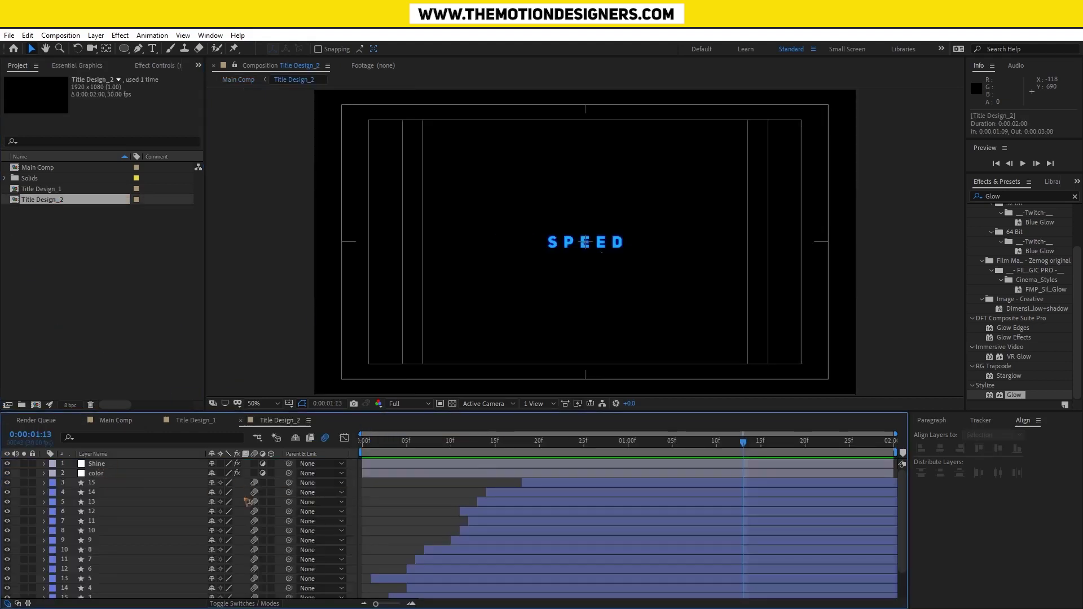
click(106, 474)
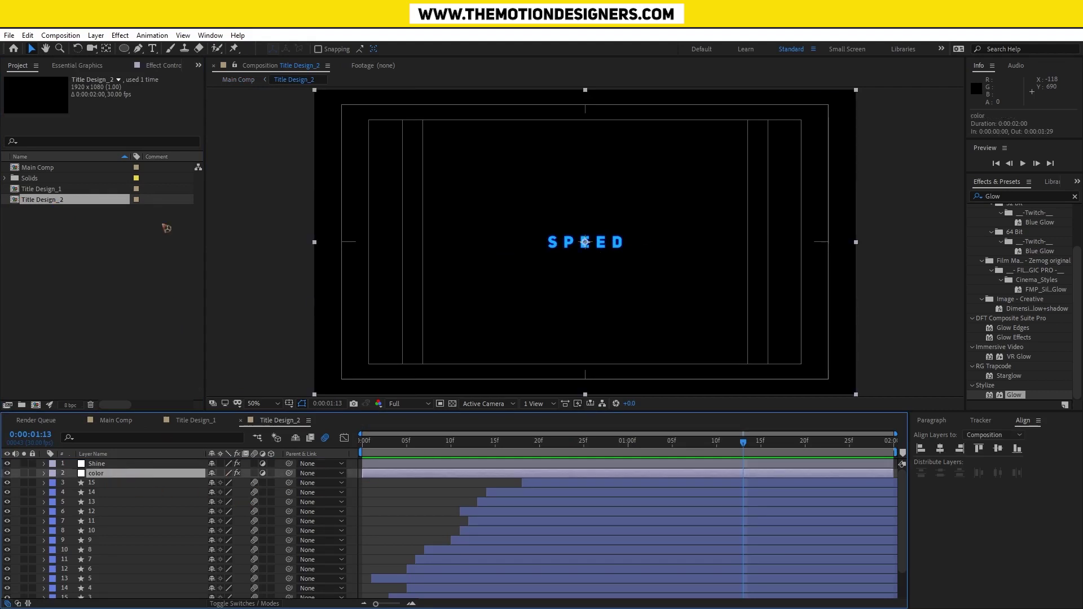
click(198, 65)
click(243, 105)
click(117, 118)
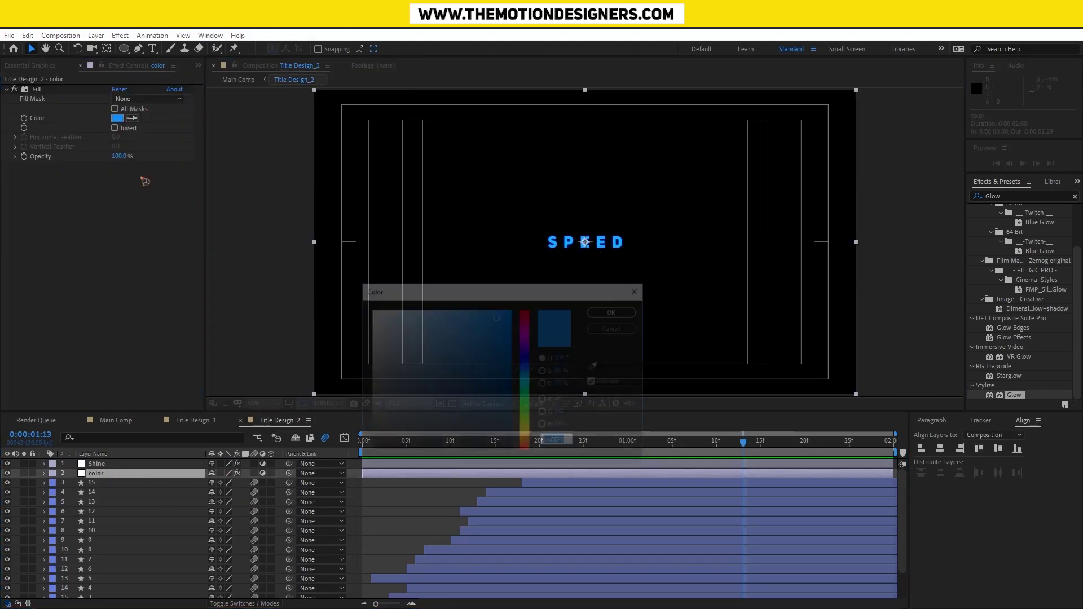
click(535, 321)
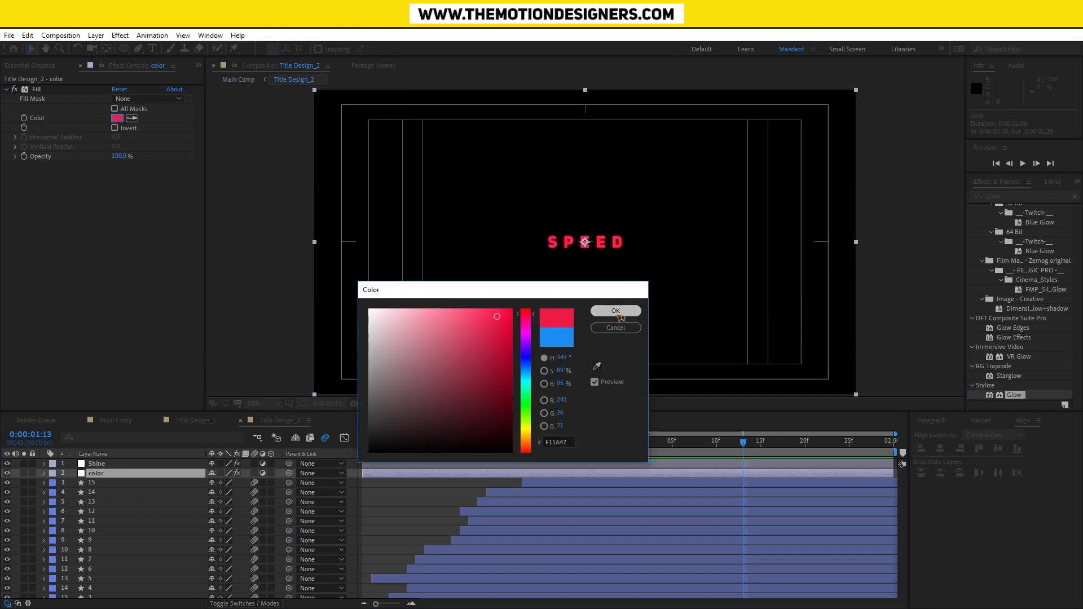
click(615, 311)
click(112, 423)
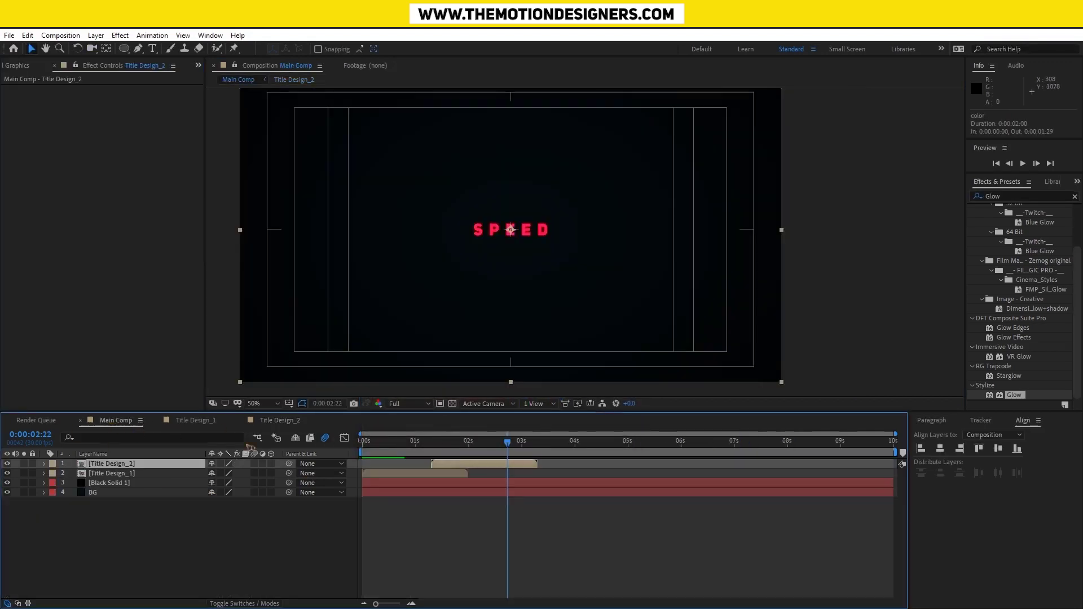
drag(418, 446, 521, 442)
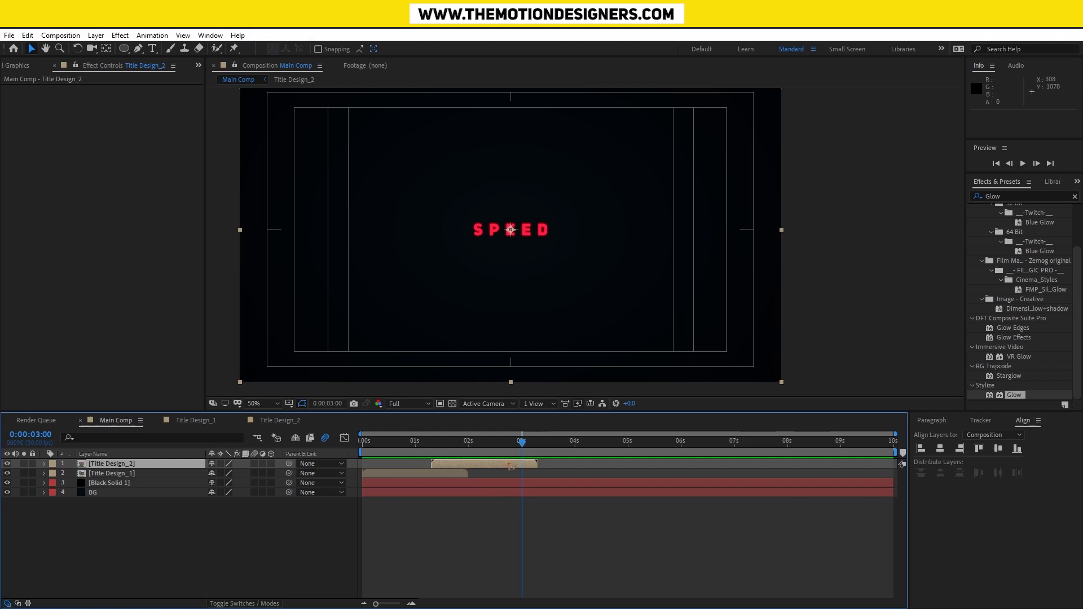
Replace the SPEED text inside Title Design_2 with "design" and review the transition between both titles in Main Comp
double_click(478, 464)
scroll(143, 581, down, 3)
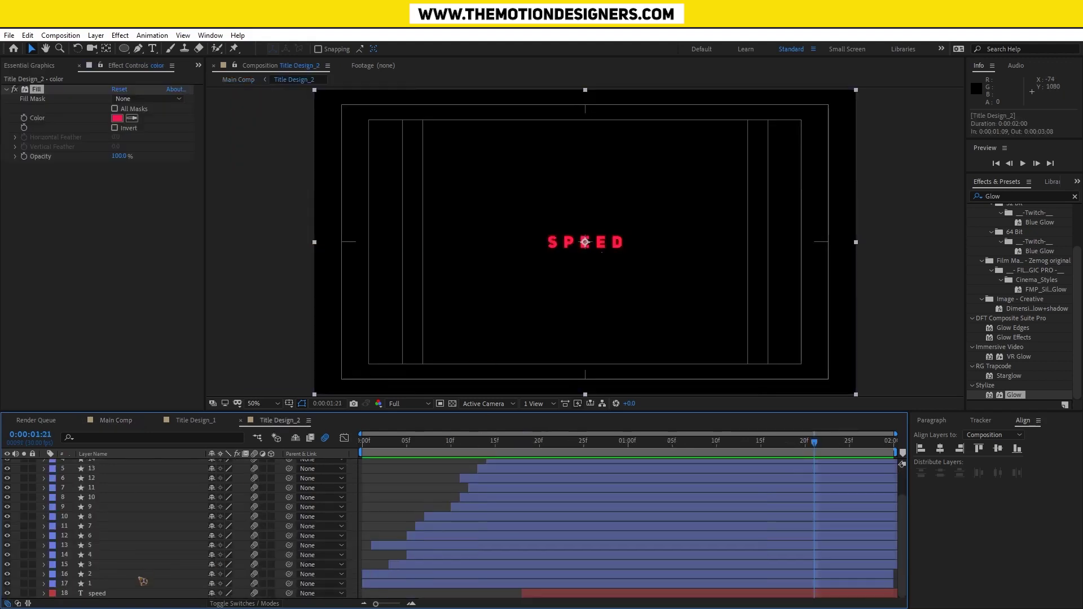
click(109, 594)
double_click(603, 242)
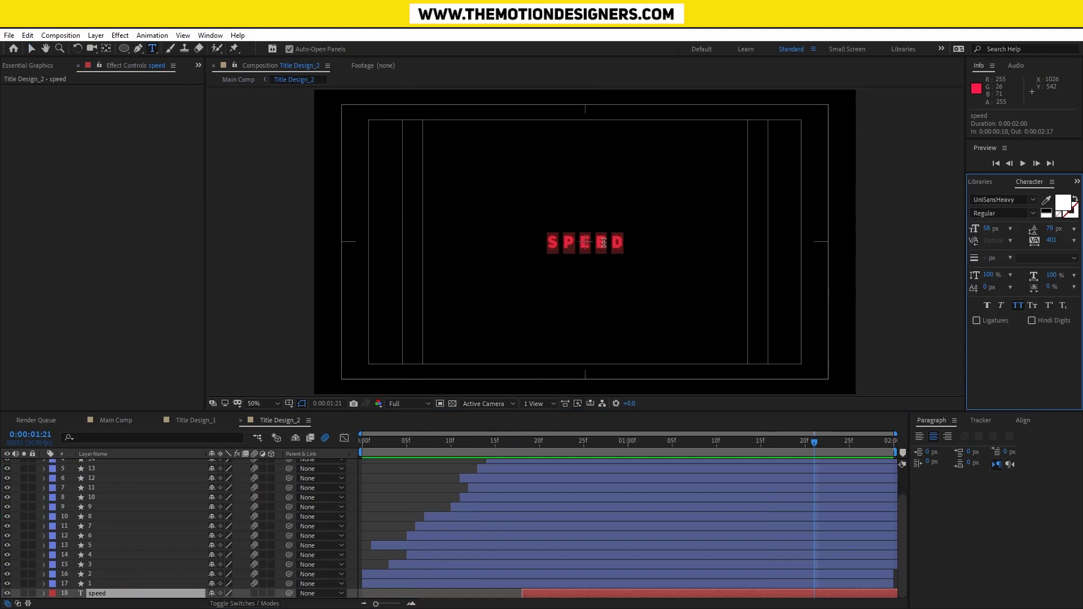
text(design)
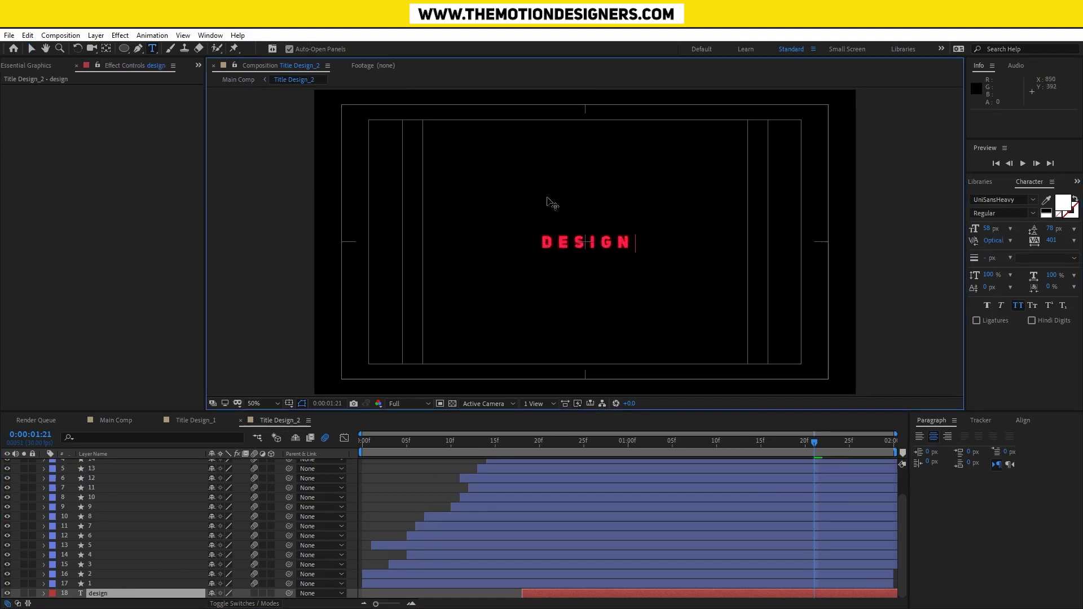
click(129, 422)
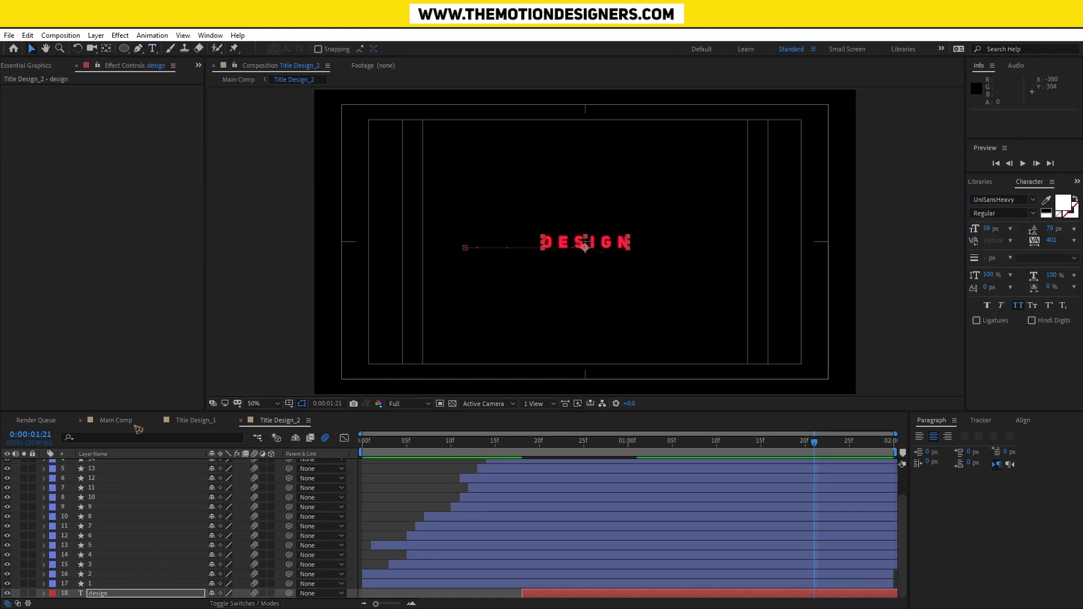
drag(443, 448, 404, 462)
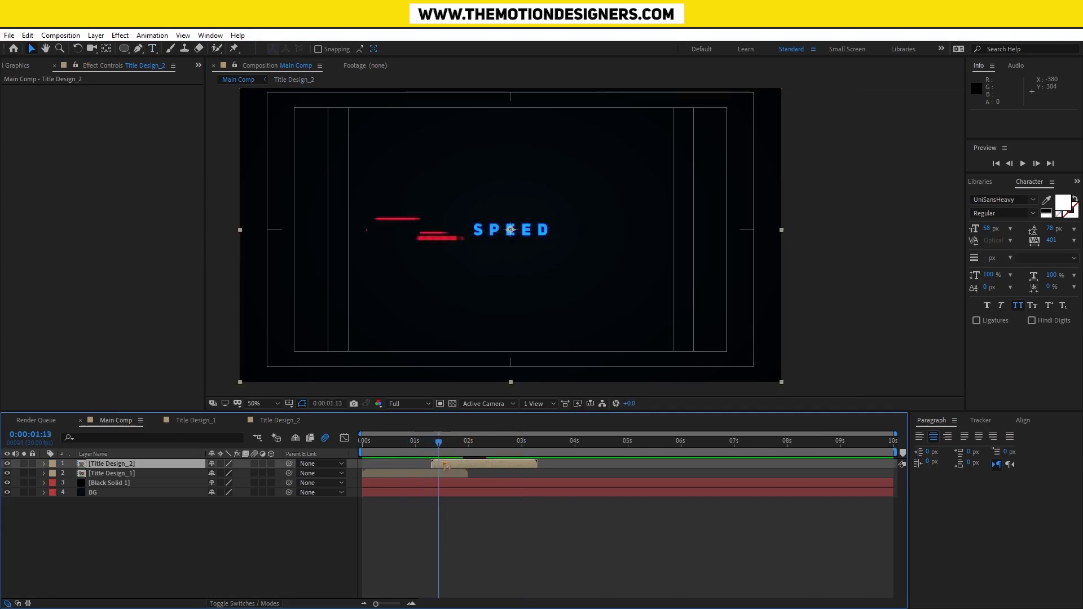